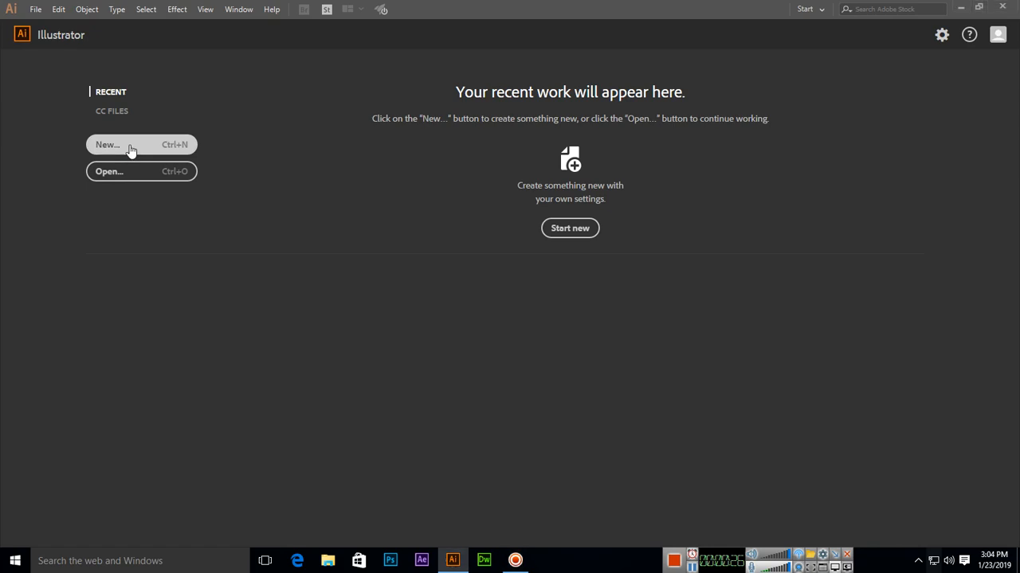
- Create a new print document from the Letter preset, named "Align Objects"
left_click(130, 151)
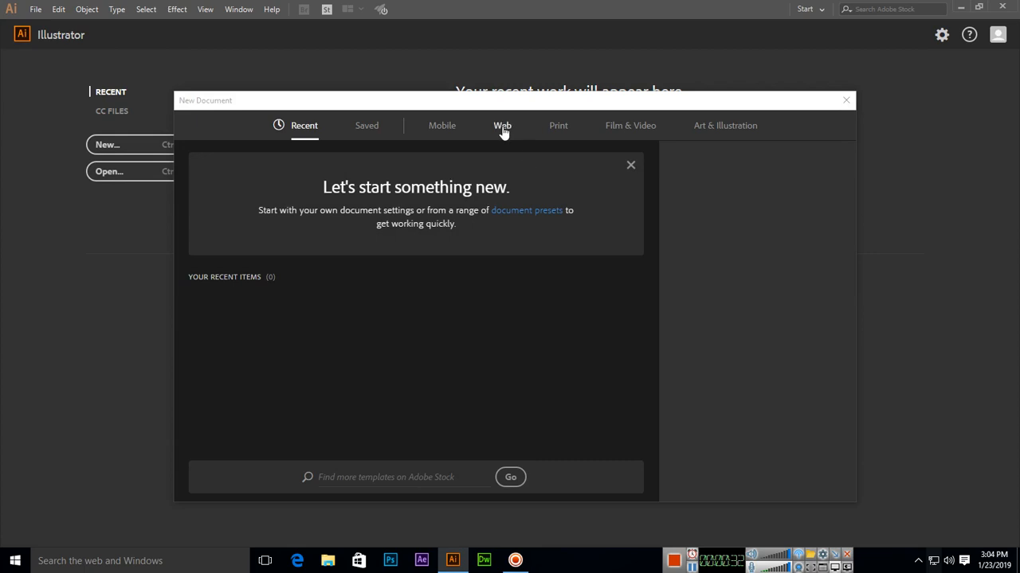
left_click(565, 127)
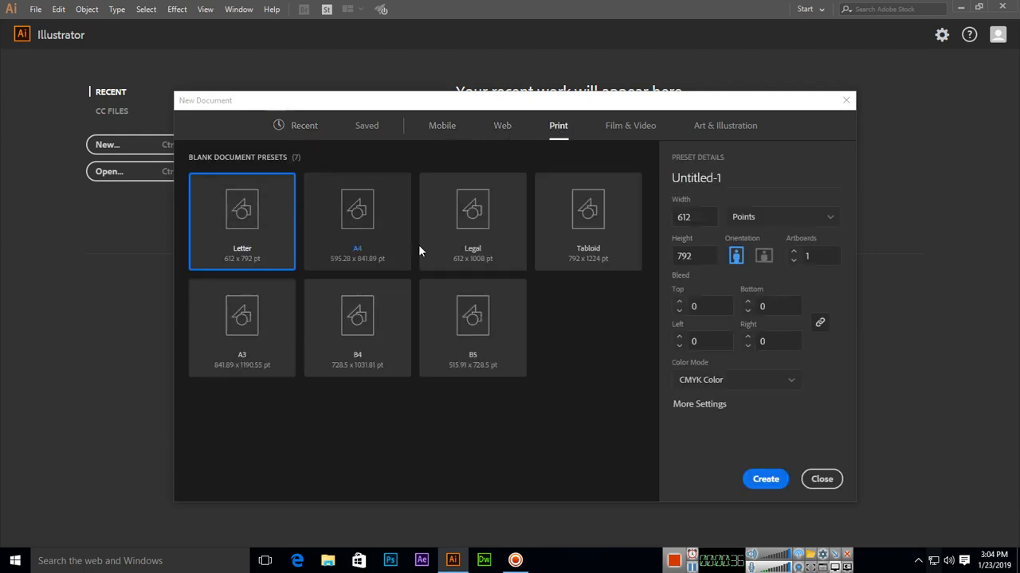
left_click(724, 177)
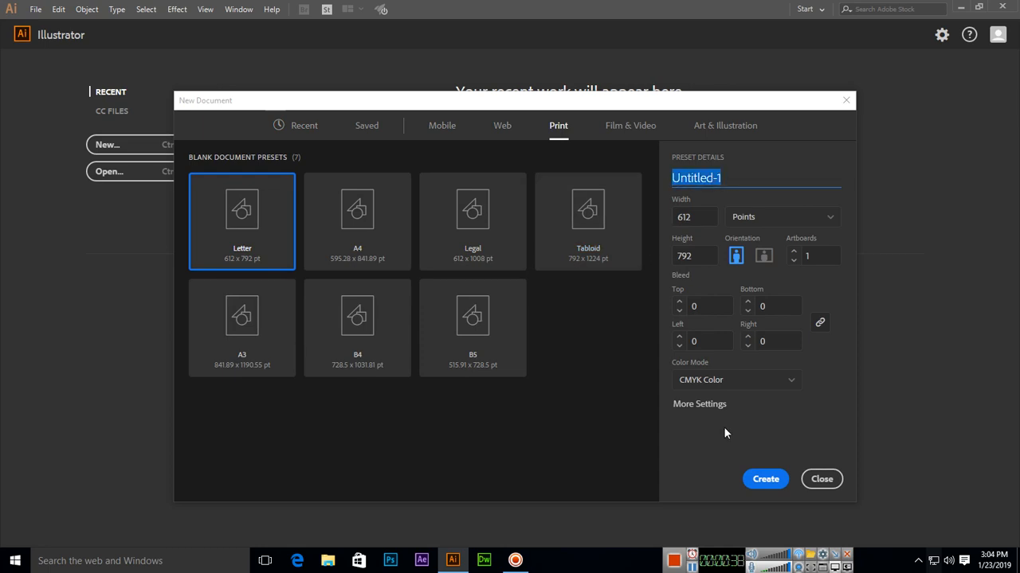
type("Align O")
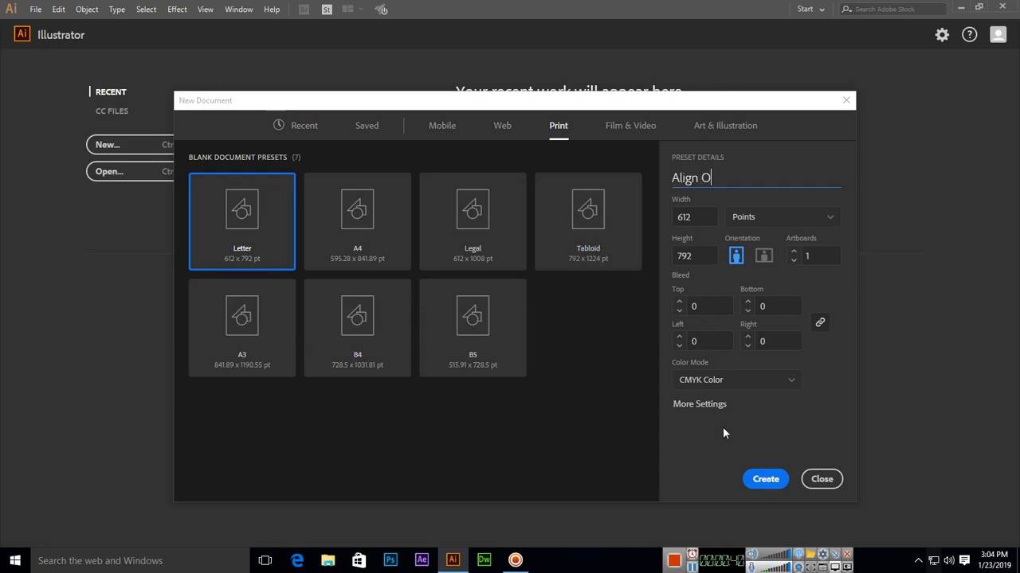
type("bjects")
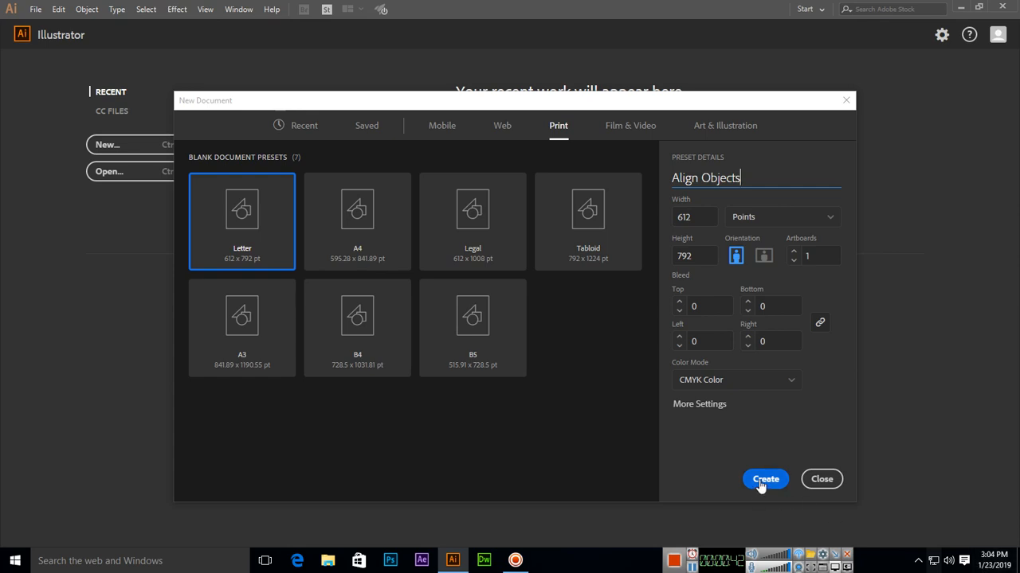
left_click(760, 482)
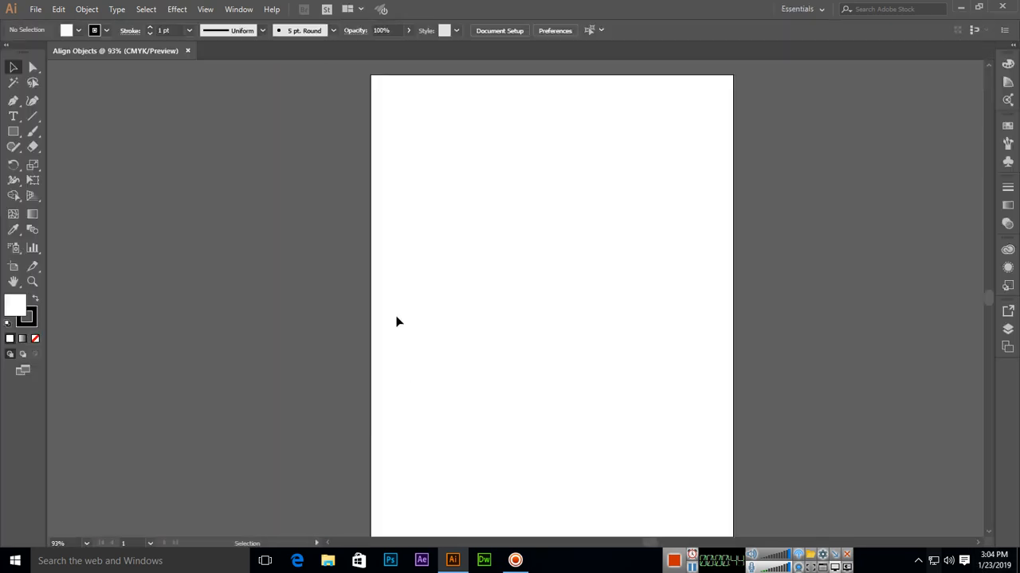
- Draw a rectangle about 271 by 182 pt in the upper-middle part of the artboard
key("space")
left_click_drag(499, 314, 432, 303)
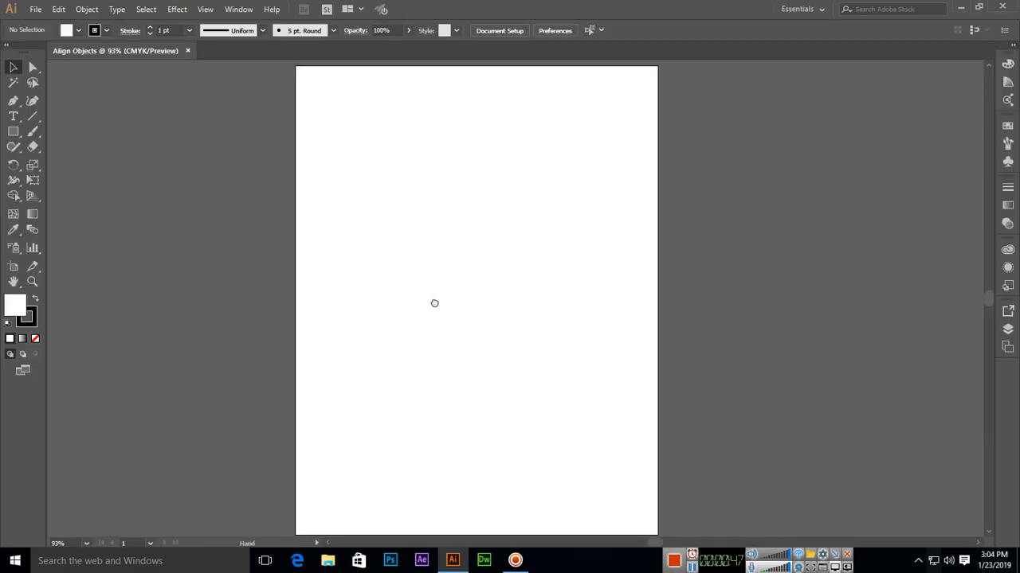
left_click(15, 133)
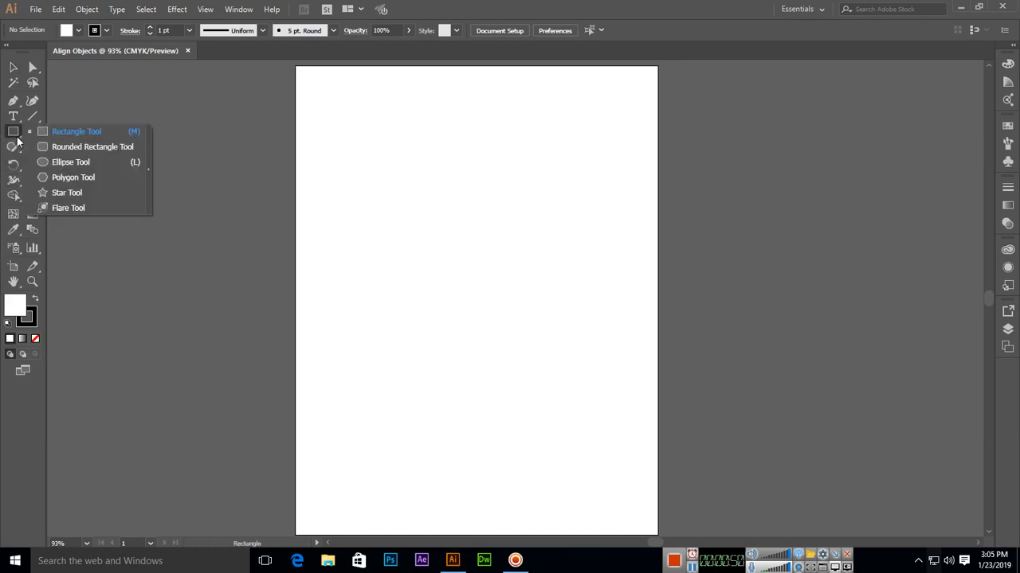
left_click(51, 133)
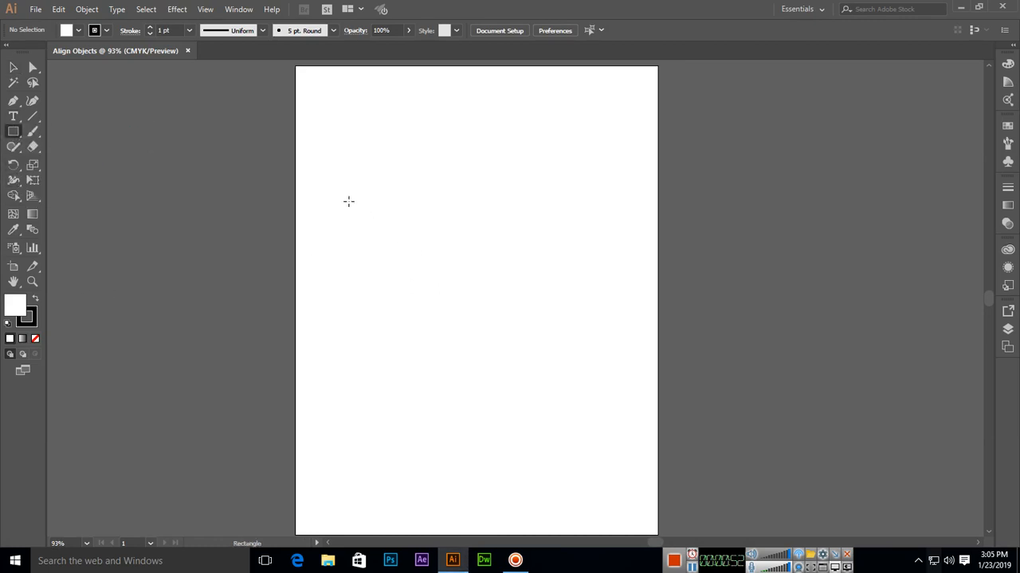
left_click_drag(348, 201, 510, 309)
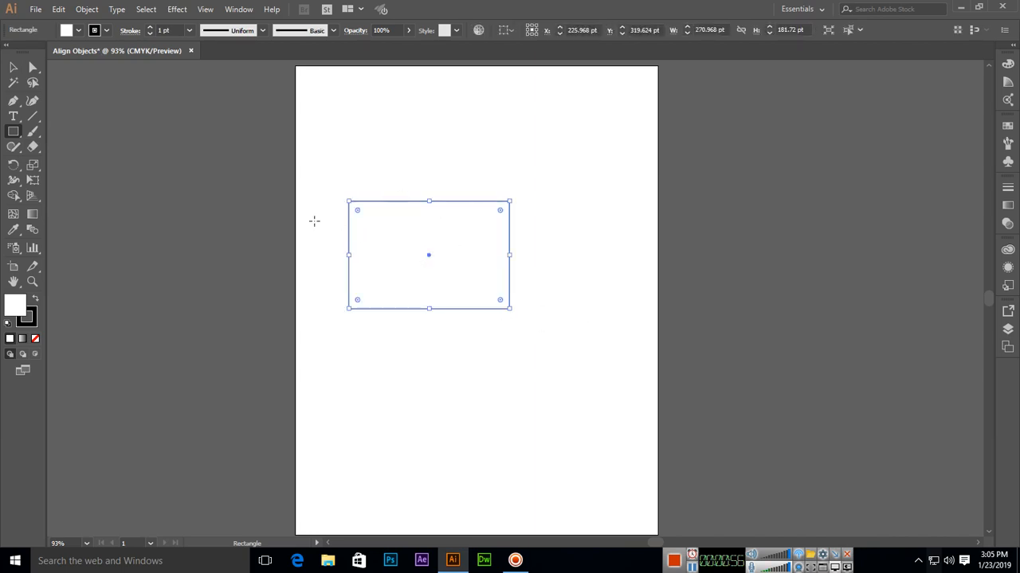
- Fill the rectangle with CMYK Red and remove its stroke
left_click(78, 30)
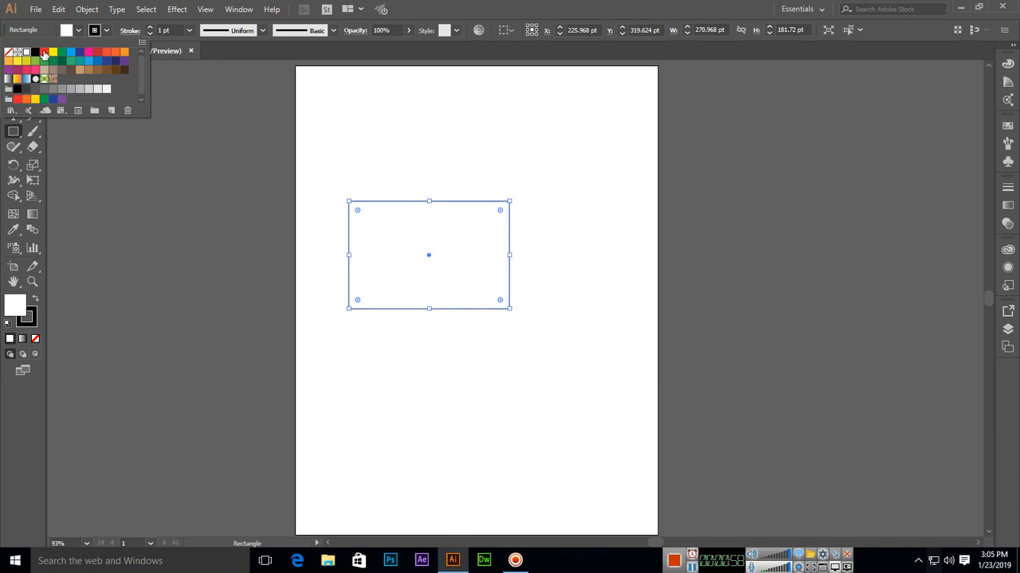
left_click(44, 52)
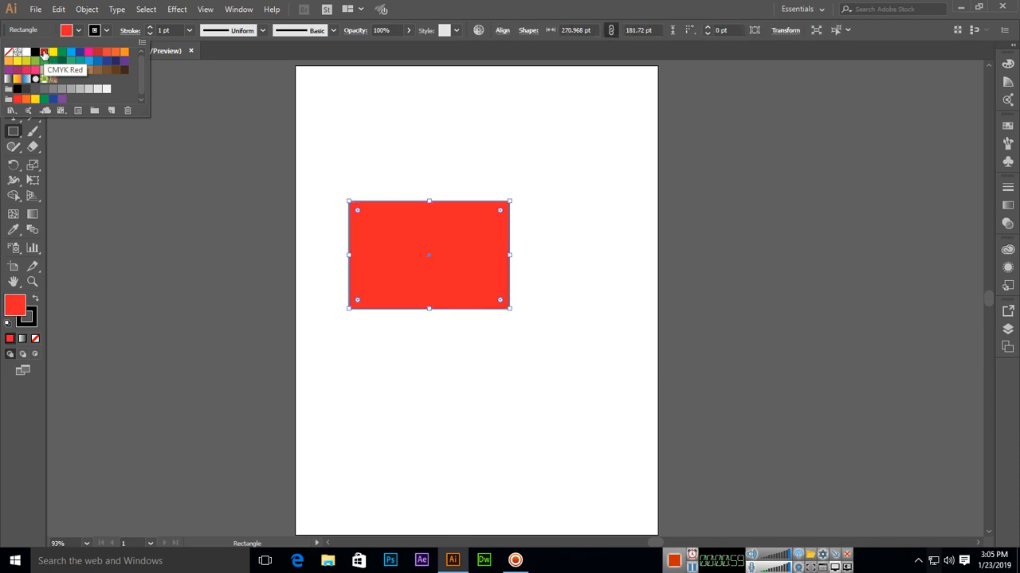
left_click(107, 32)
left_click(107, 32)
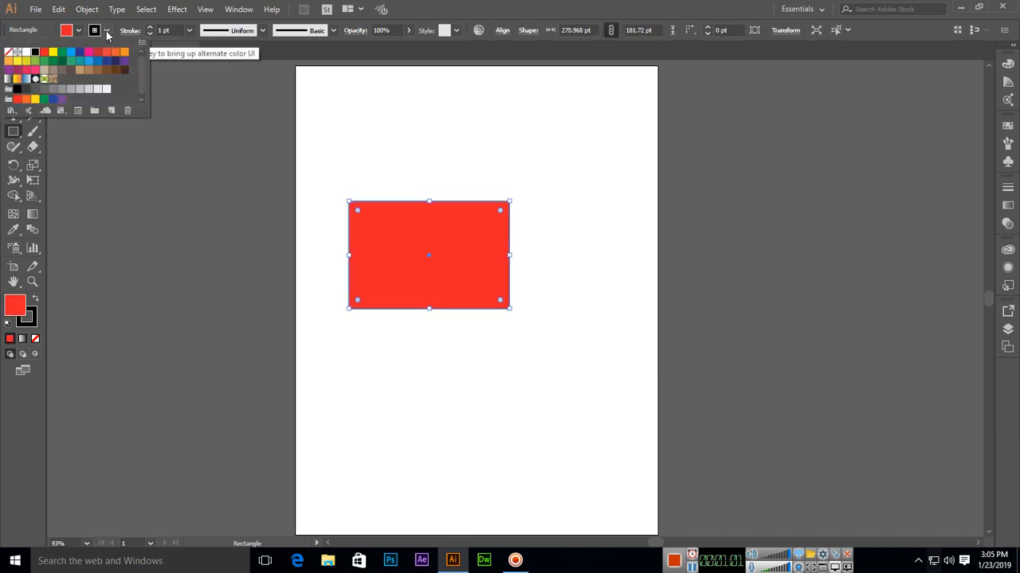
left_click(8, 52)
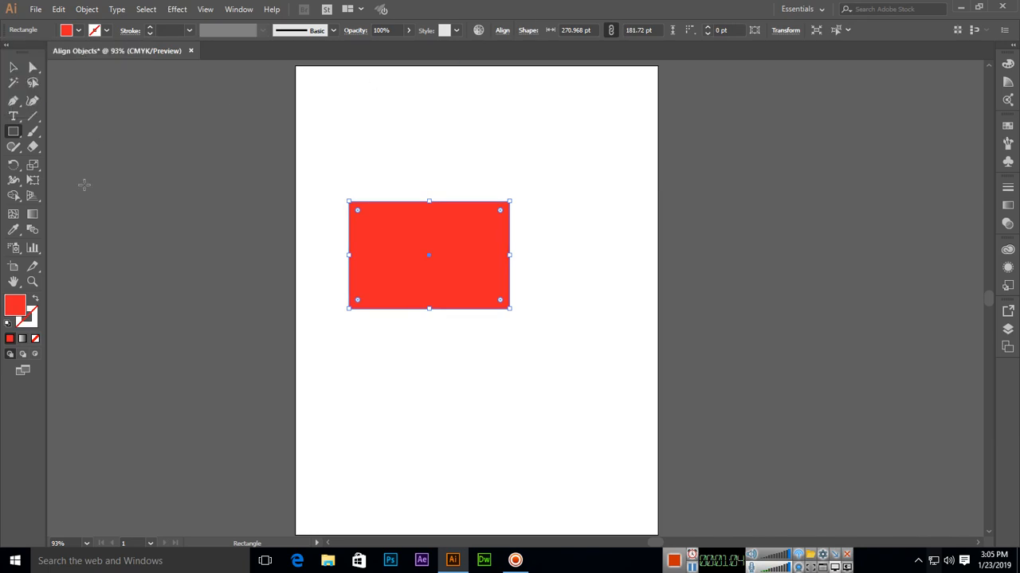
- Draw a 12-pointed star about 131 pt wide on the artboard below the red rectangle
left_click(14, 133)
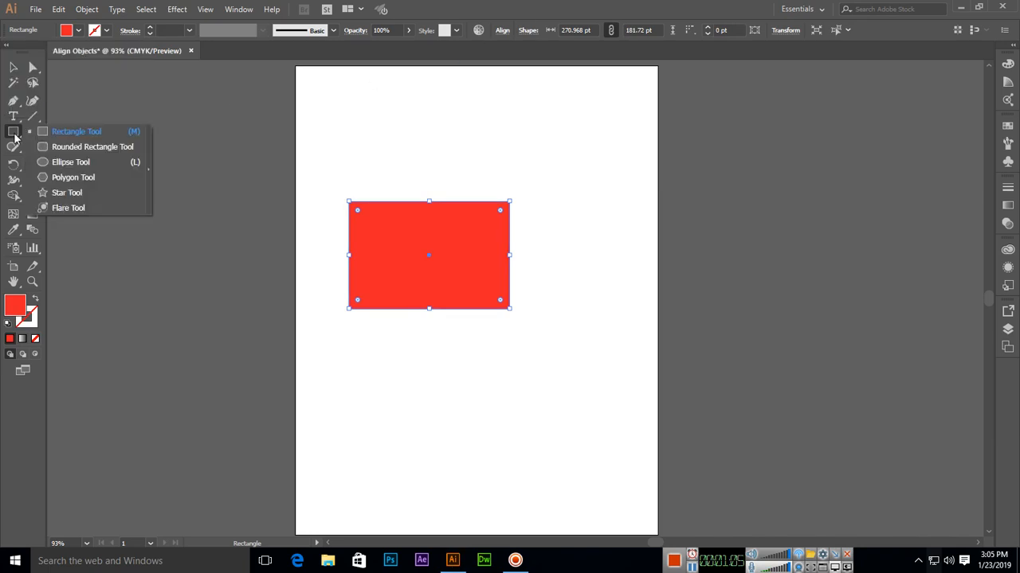
left_click(69, 192)
left_click_drag(420, 402, 443, 436)
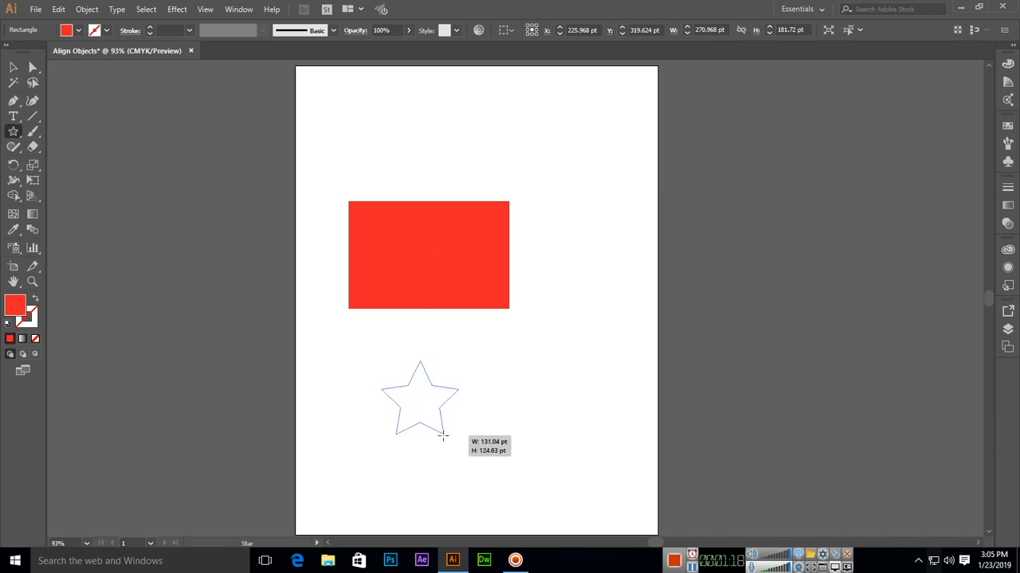
mouse_move(443, 437)
left_mouse_down()
mouse_move(431, 422)
mouse_move(439, 434)
left_mouse_up()
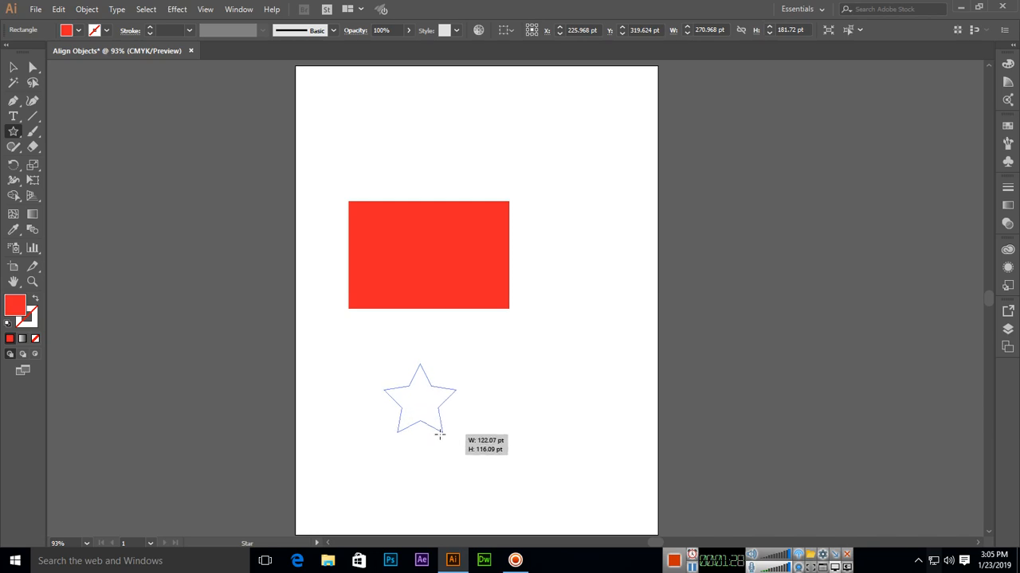
left_click_drag(439, 435, 440, 435)
key("Up")
key("Up")
key("Up")
key("Up")
key("Up")
key("Up")
key("Down")
key("Down")
key("Up")
key("Up")
key("Up")
- Fill the star with yellow and scale it down to about 88 pt, keeping it below the rectangle
left_click(78, 31)
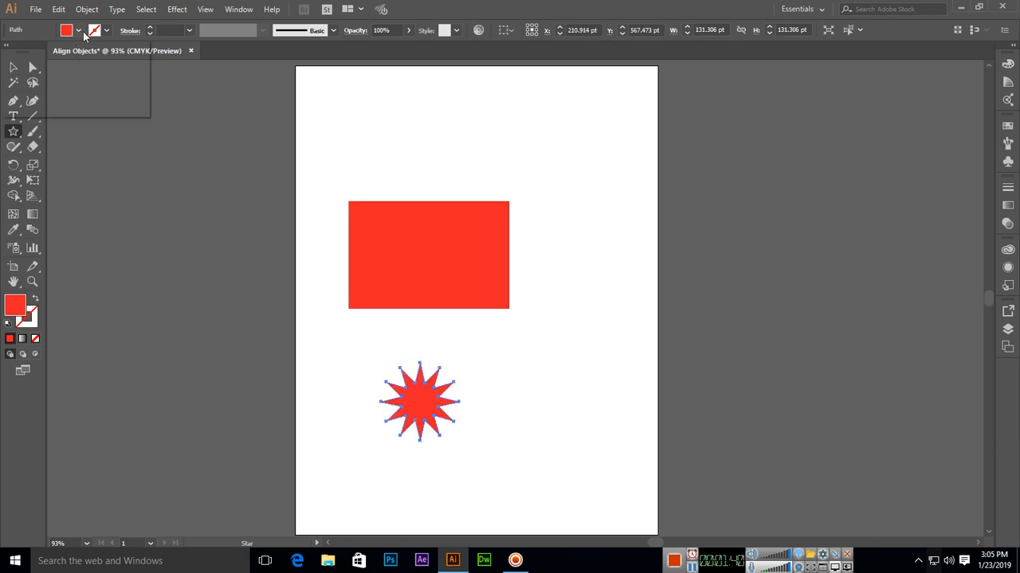
left_click(52, 52)
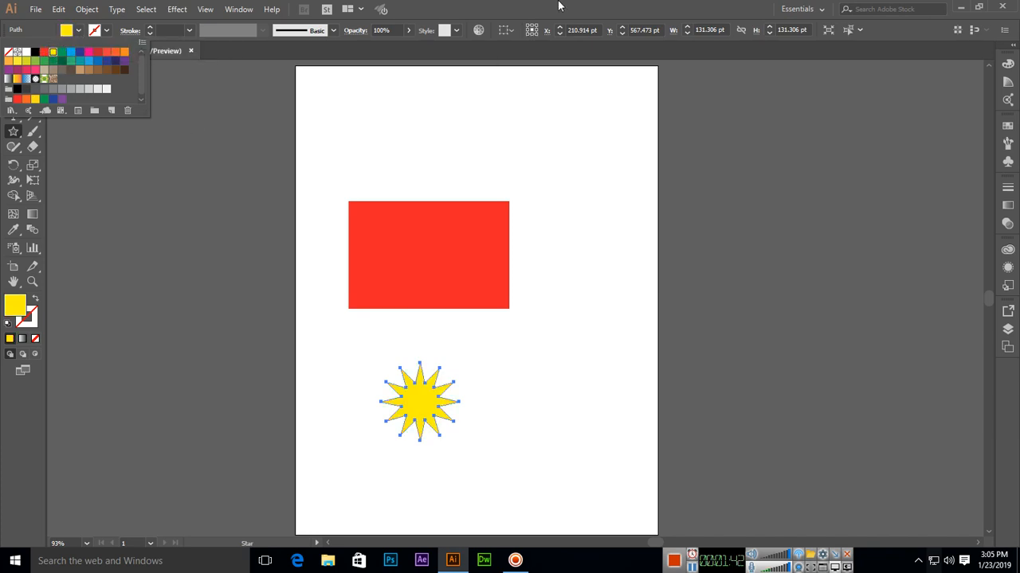
key("Escape")
left_click(14, 67)
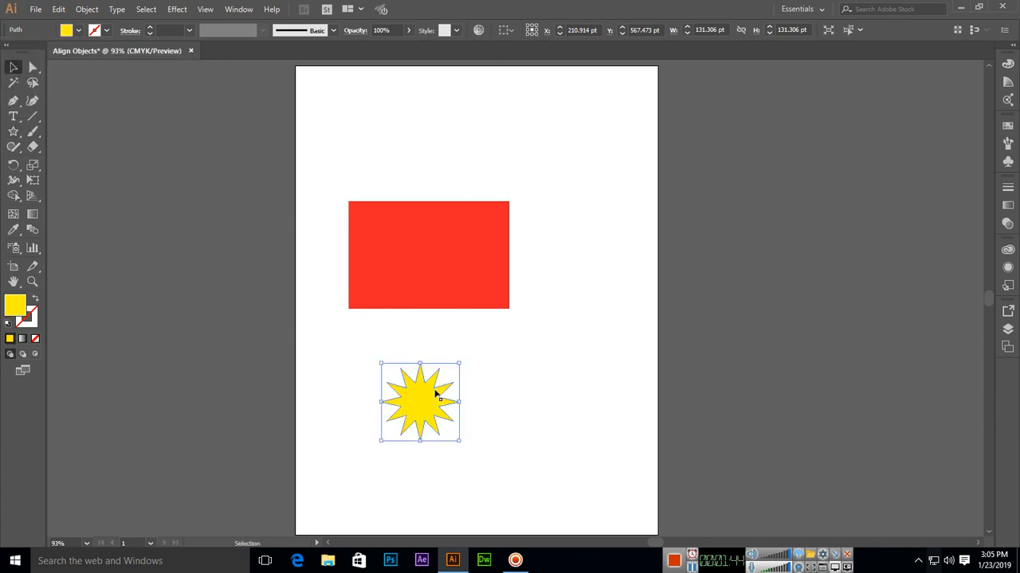
left_click_drag(459, 364, 424, 422)
left_click(426, 282)
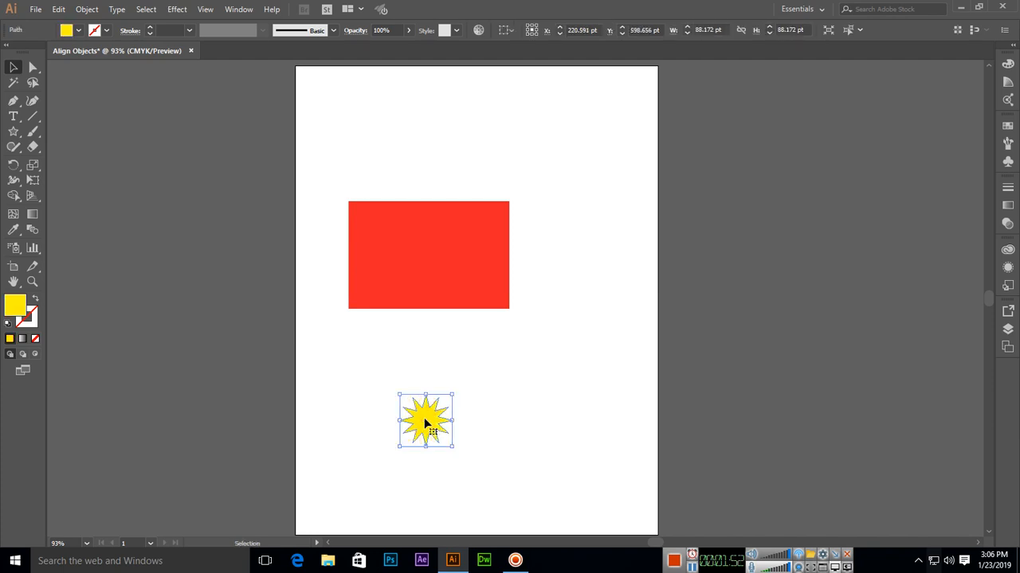
left_click(420, 284)
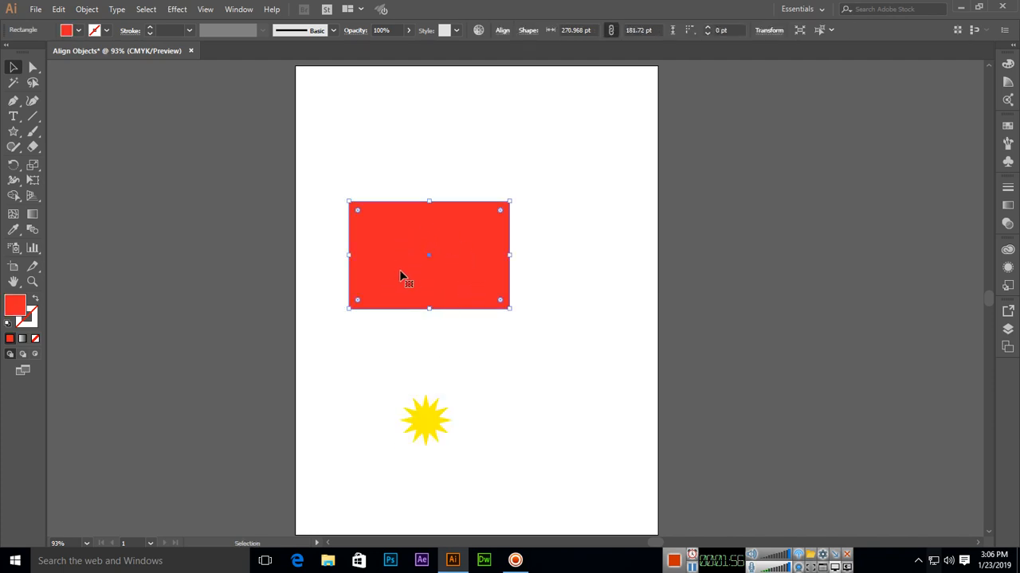
left_click(426, 422)
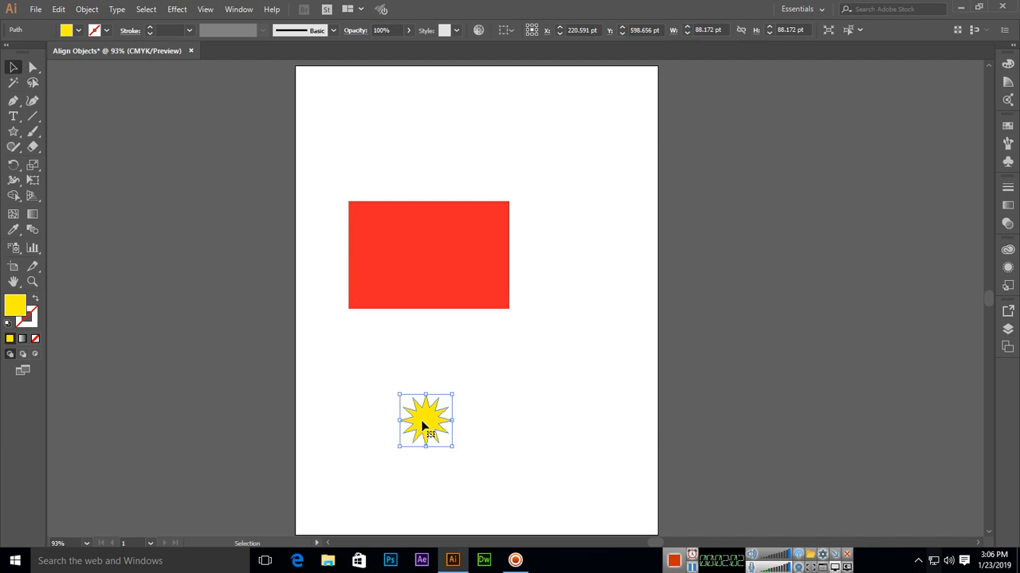
left_click(411, 278, "shift")
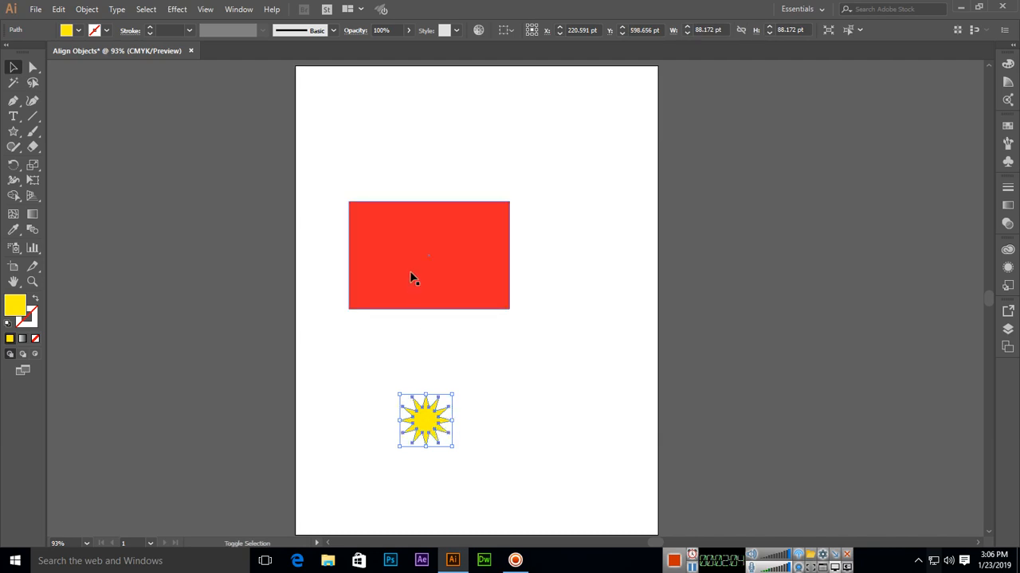
left_click(407, 267, "shift")
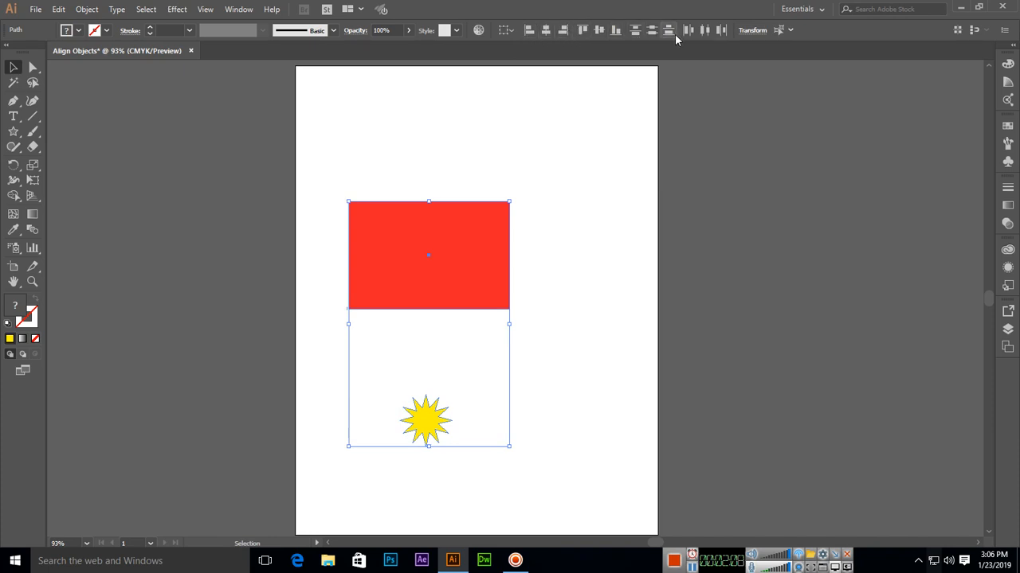
left_click(576, 336)
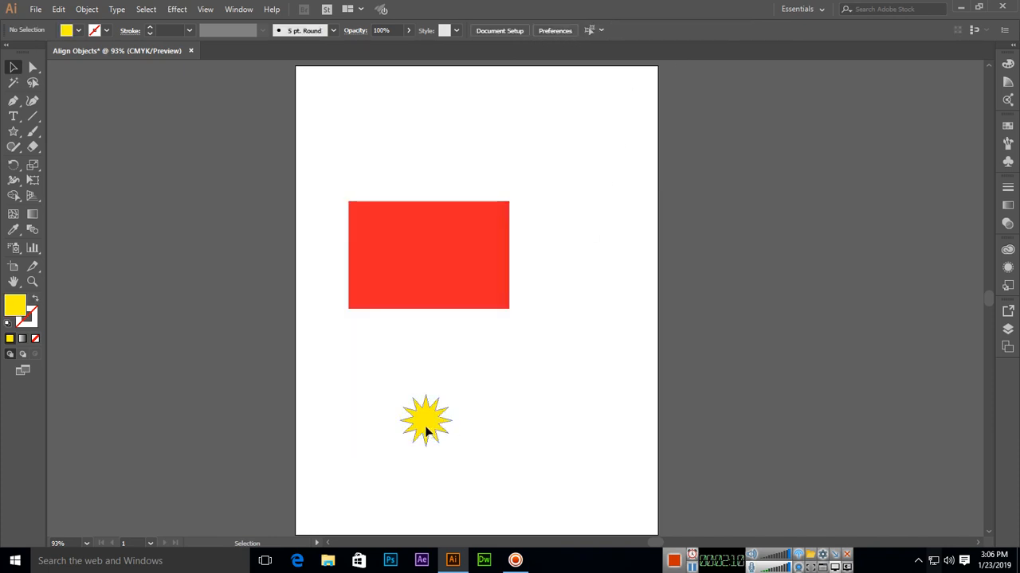
- Select the star and the rectangle together, try aligning their horizontal centers, and undo the alignment
left_click(425, 420)
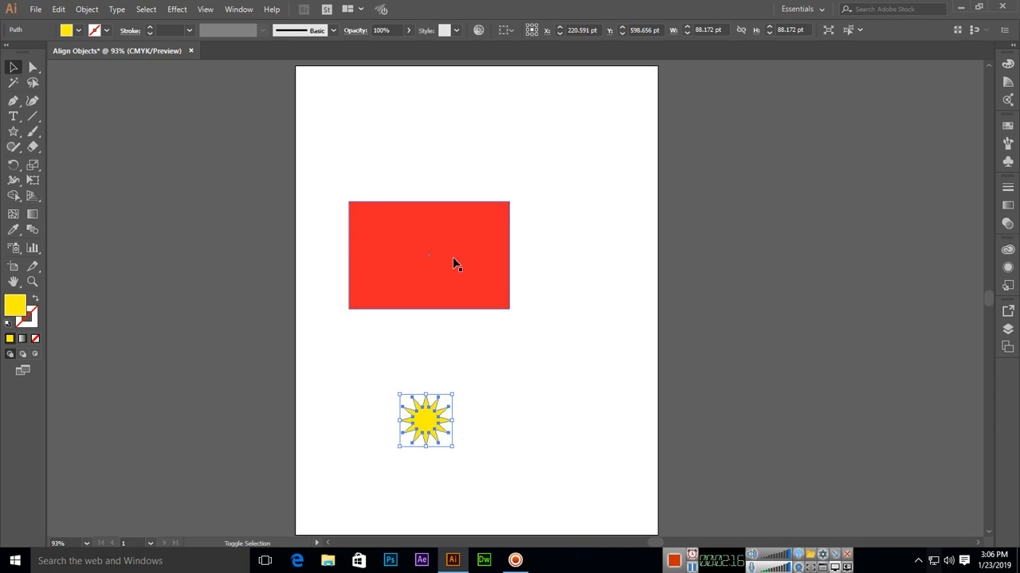
left_click(451, 259, "shift")
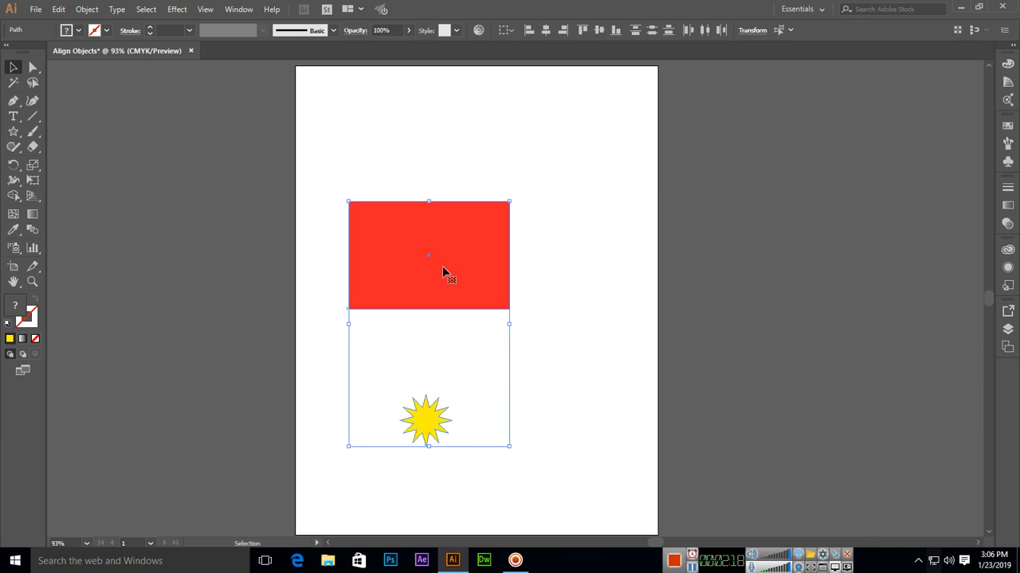
left_click(547, 30)
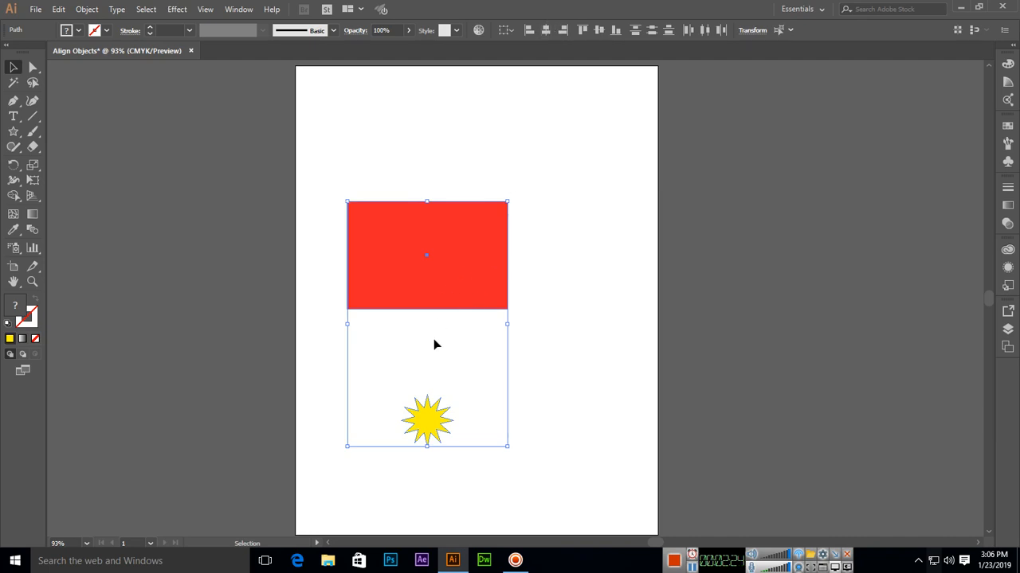
key("a")
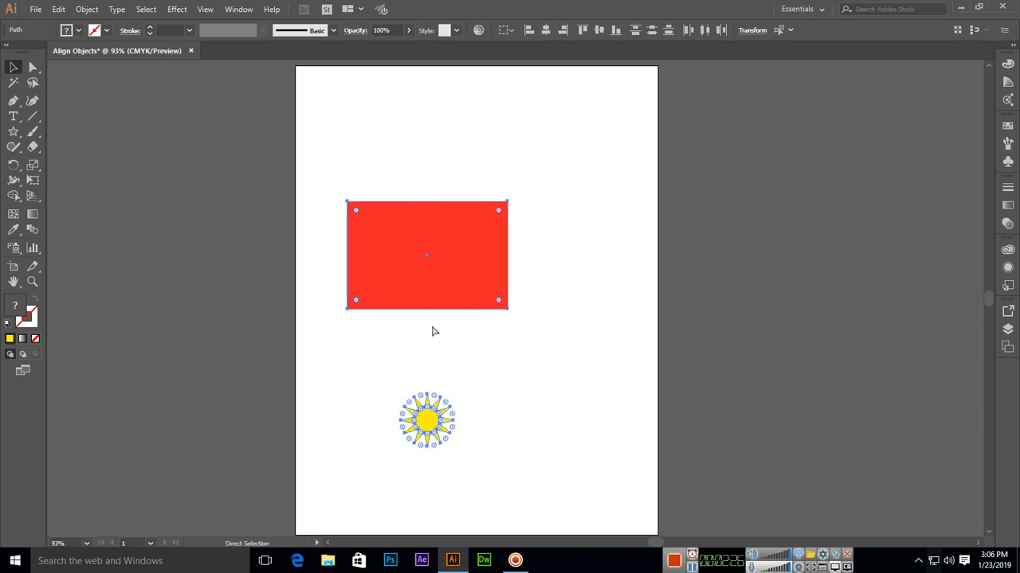
key("v")
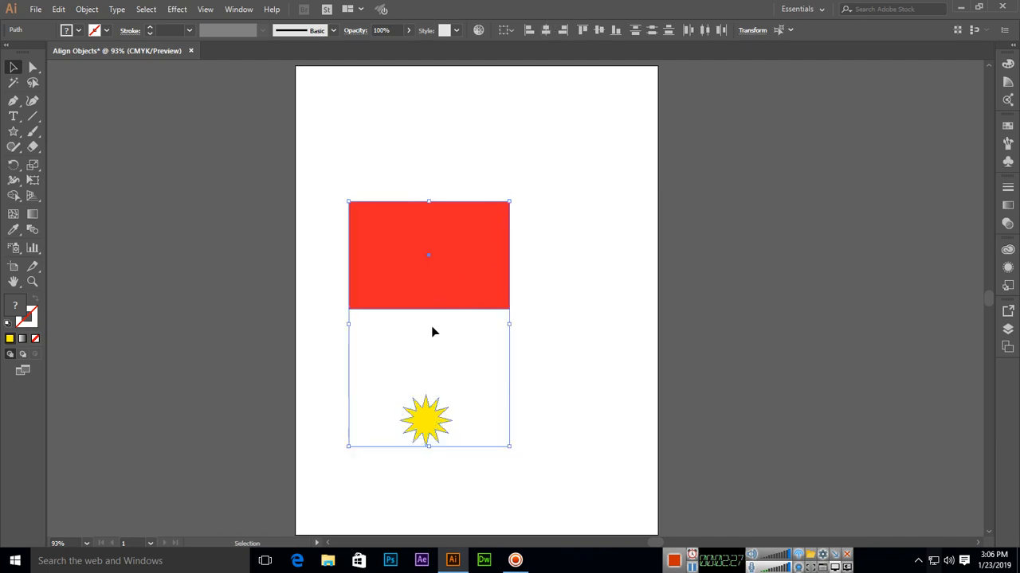
- Try aligning the star and rectangle by both horizontal and vertical centers, undo both alignments, and clear the selection
left_click(547, 31)
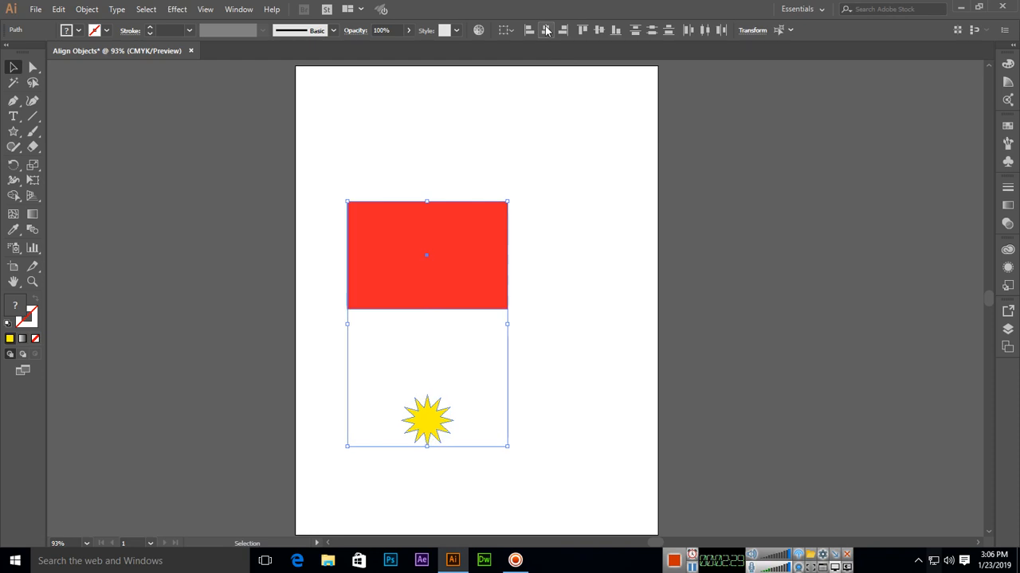
left_click(599, 31)
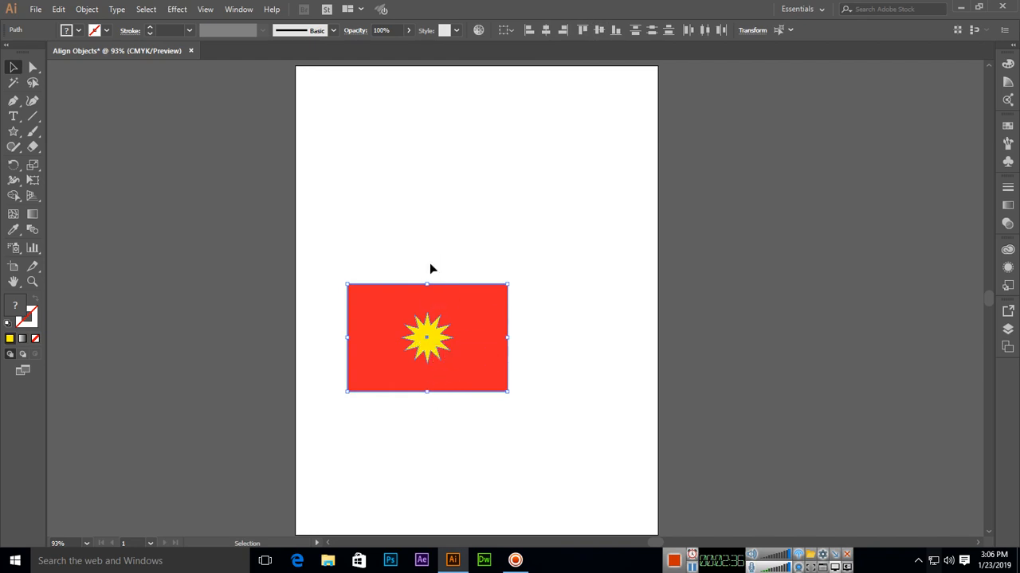
key("a")
key("ctrl+z")
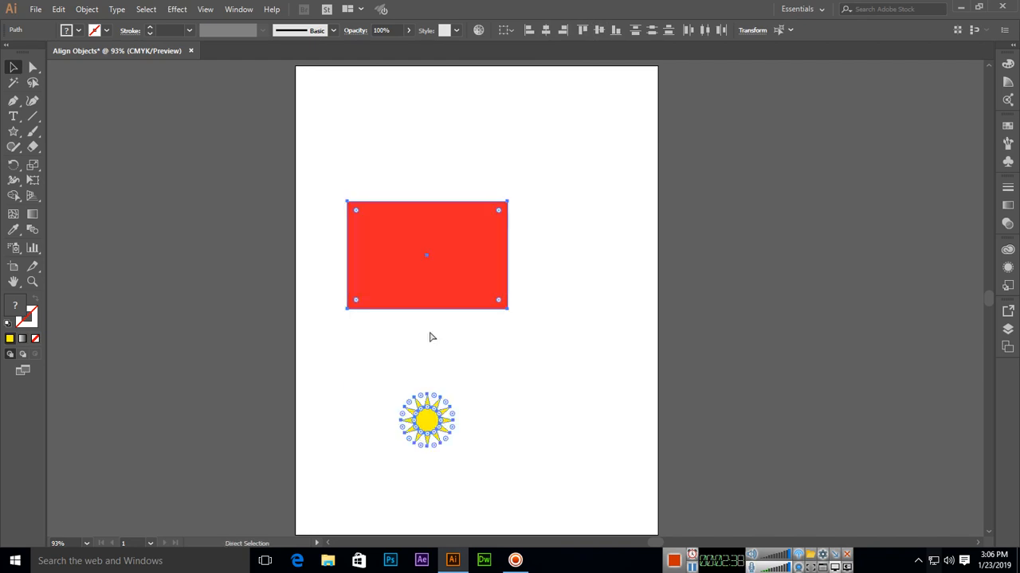
key("v")
left_click(468, 391)
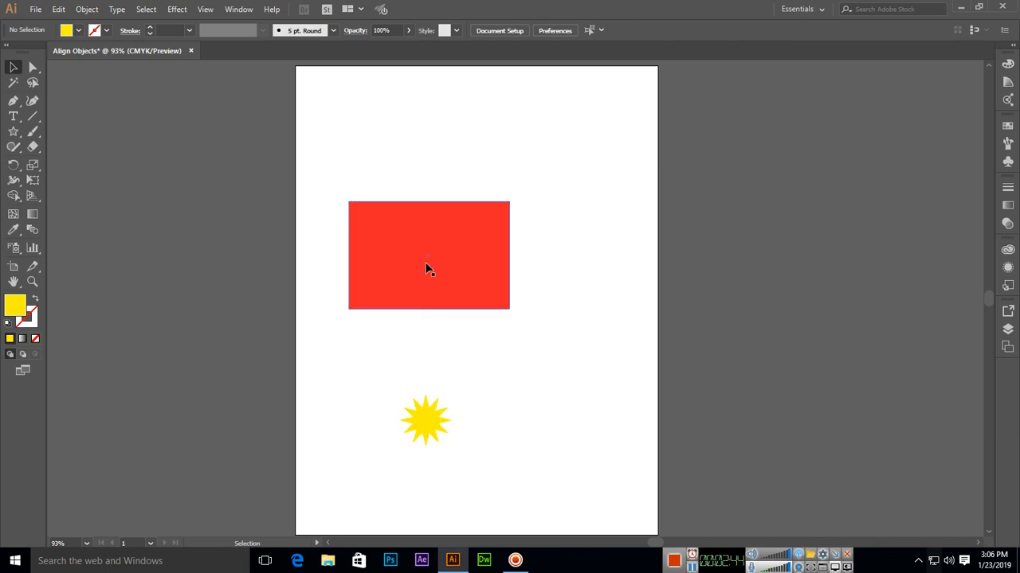
- Align the star to the red rectangle by horizontal and vertical centers, using the rectangle as the key object, and clear the selection
left_click(430, 423)
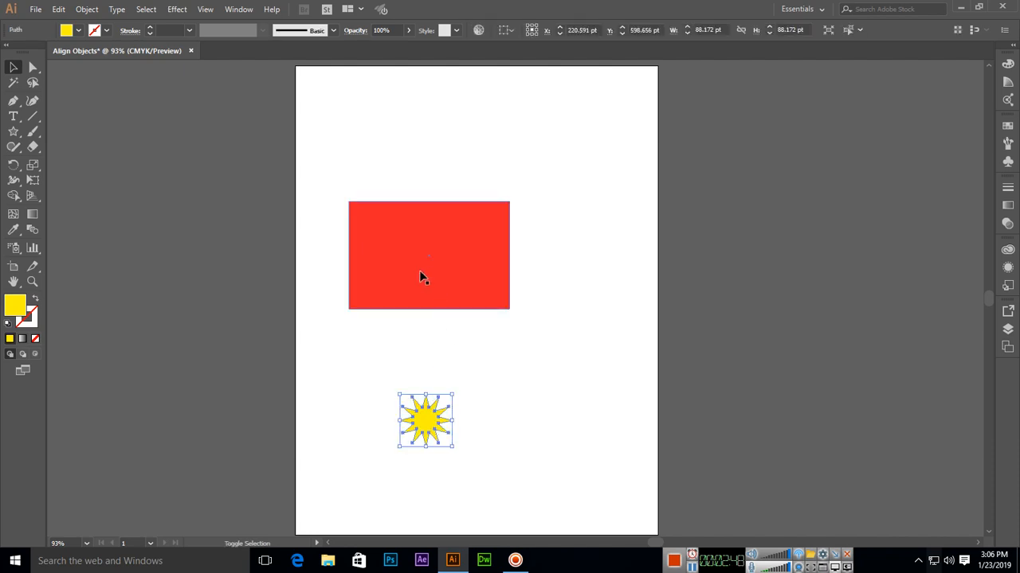
left_click(420, 277, "shift")
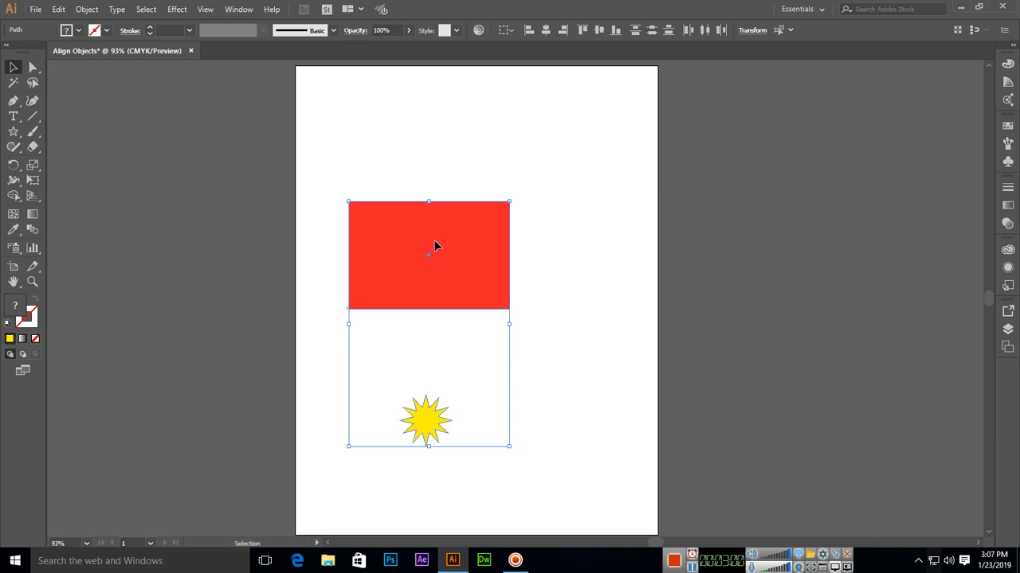
left_click(434, 245)
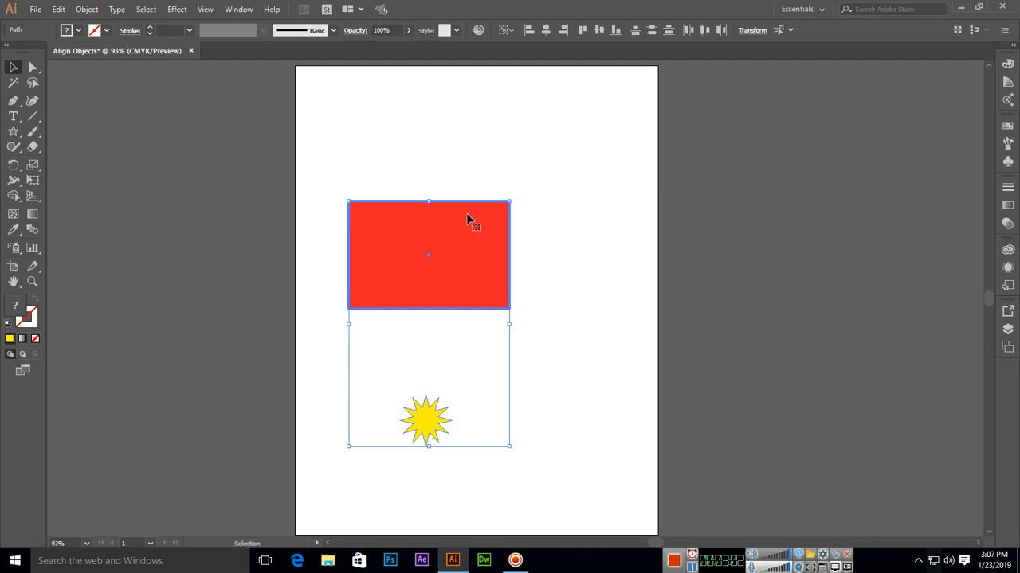
left_click(546, 30)
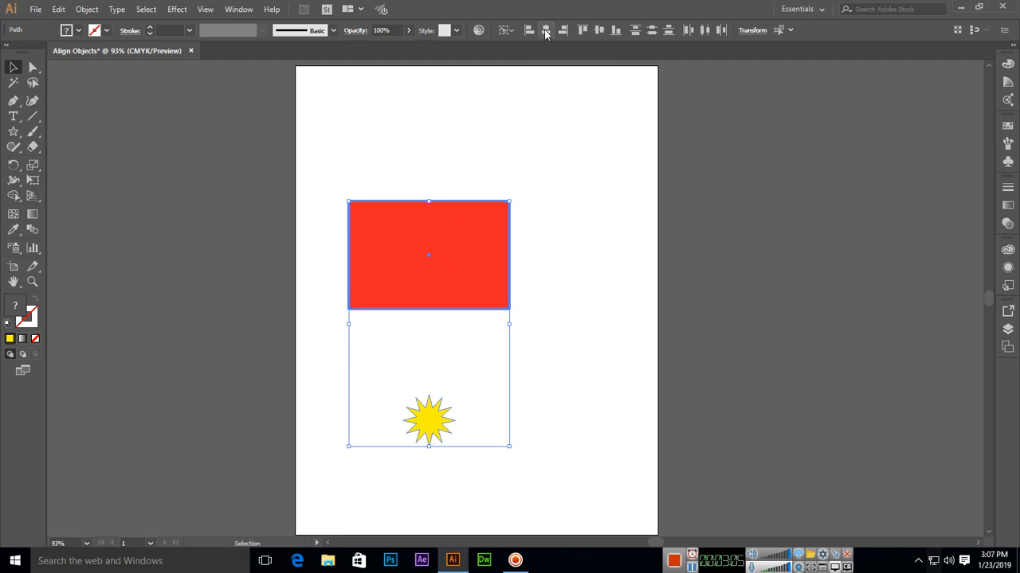
left_click(599, 31)
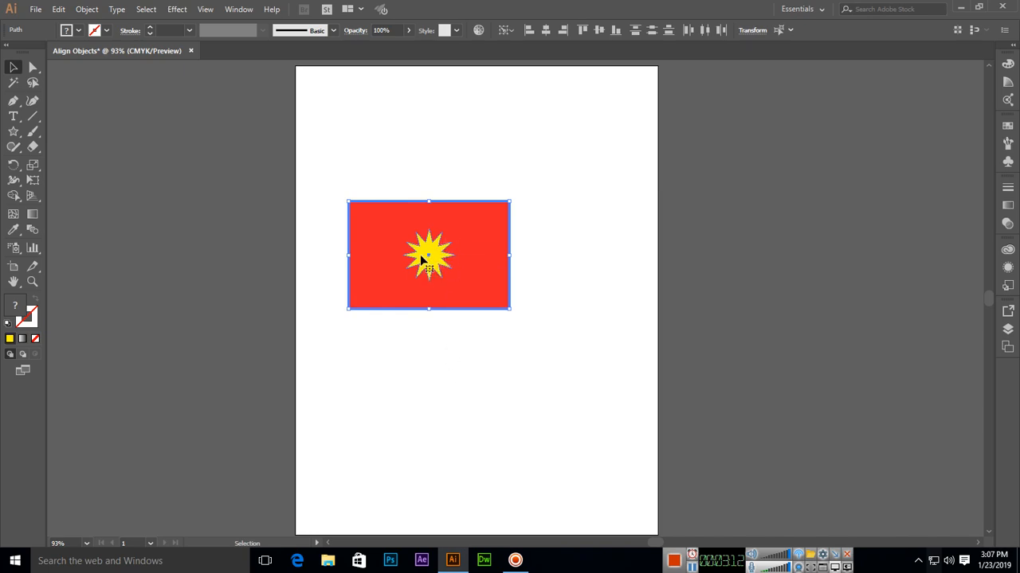
left_click(485, 358)
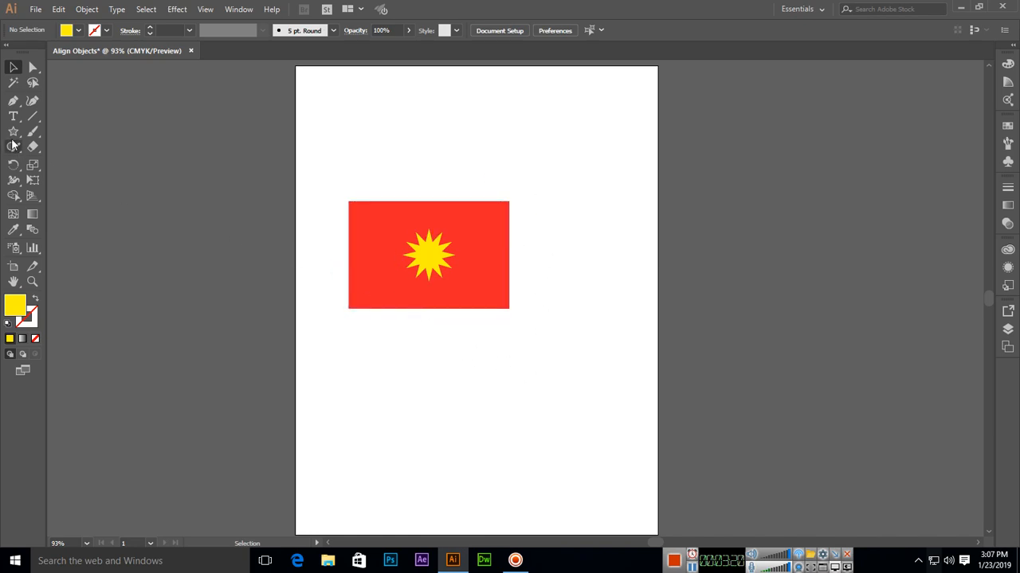
- Draw a yellow circle about 226 pt wide below the rectangle and a red hexagon about 90 pt wide to its right
left_click_drag(14, 133, 76, 164)
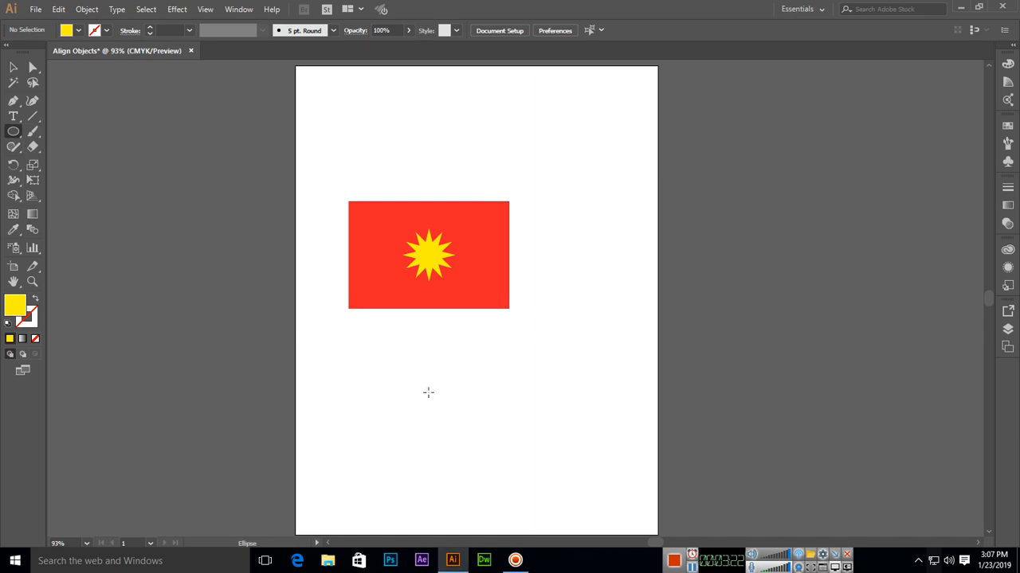
left_click_drag(341, 360, 476, 493)
left_click_drag(13, 133, 74, 183)
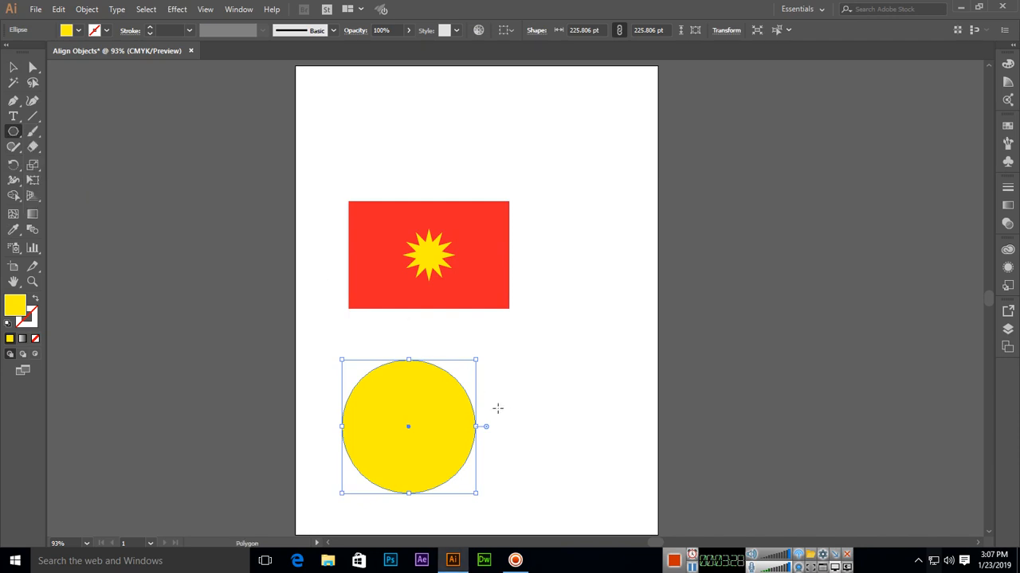
left_click_drag(572, 408, 587, 432)
left_click_drag(587, 432, 585, 430)
left_click(78, 30)
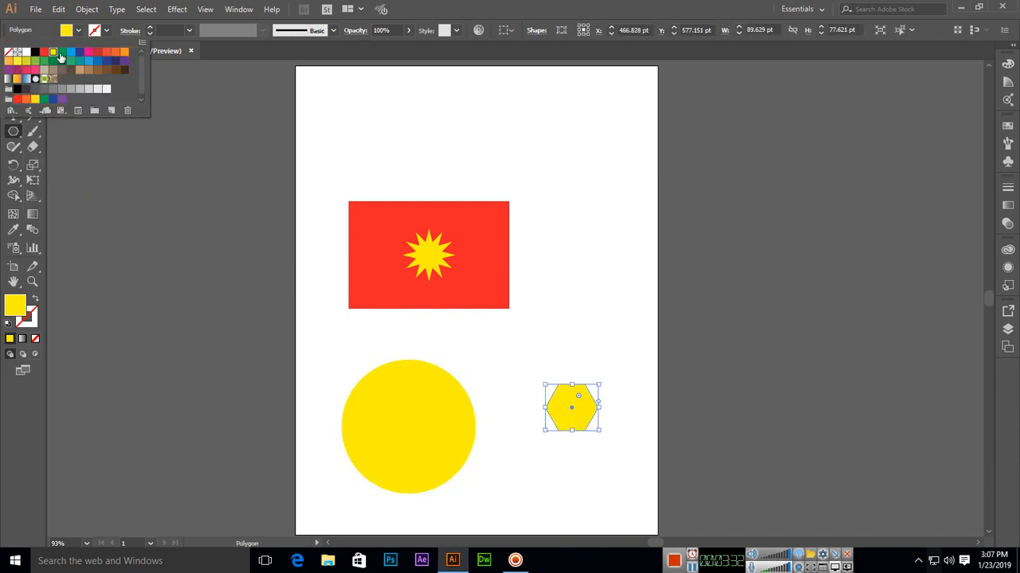
left_click(44, 54)
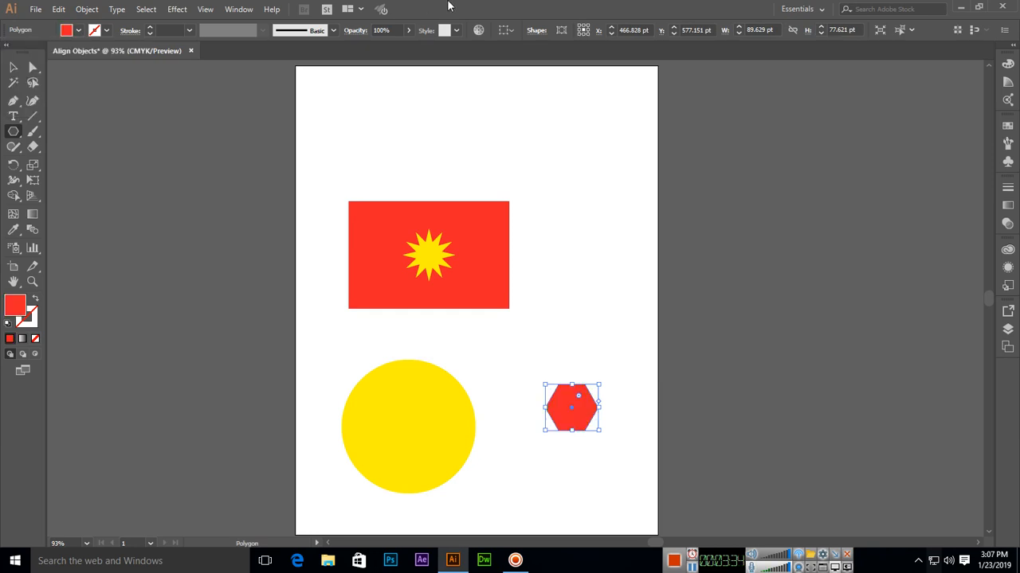
- Align the hexagon to the yellow circle by horizontal and vertical centers, using the circle as the key object, and clear the selection
left_click(12, 67)
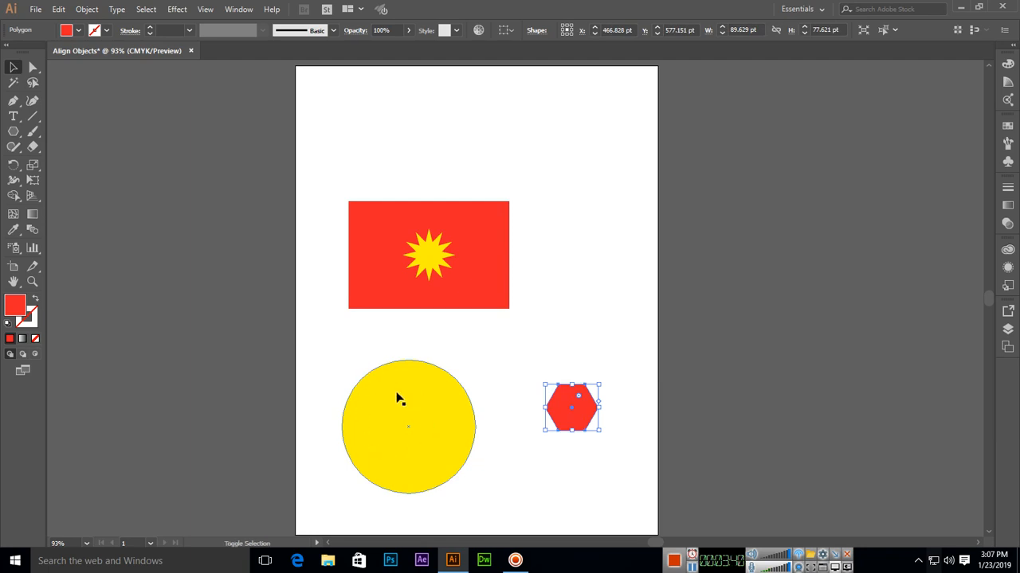
left_click(415, 419, "shift")
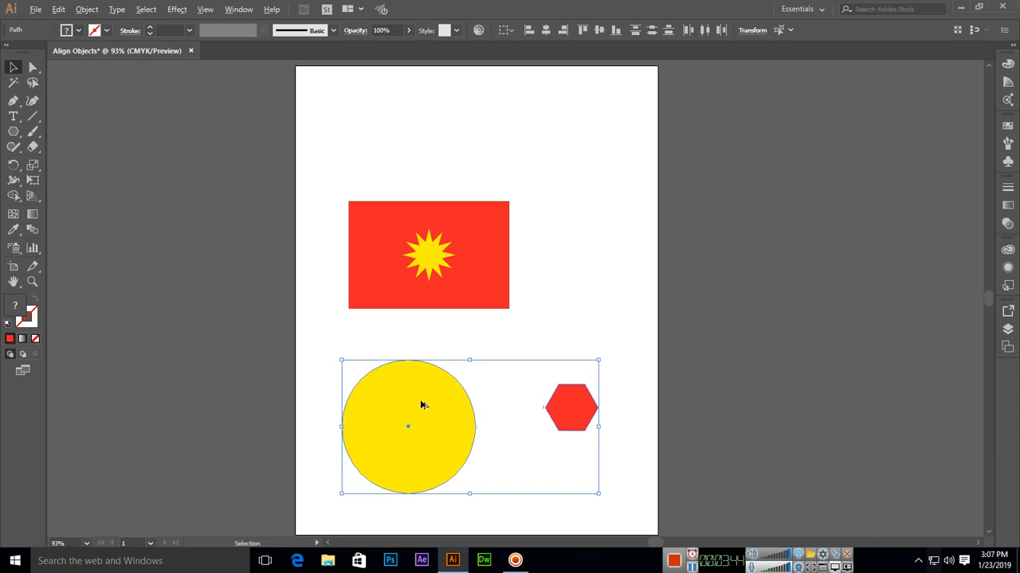
left_click(414, 396)
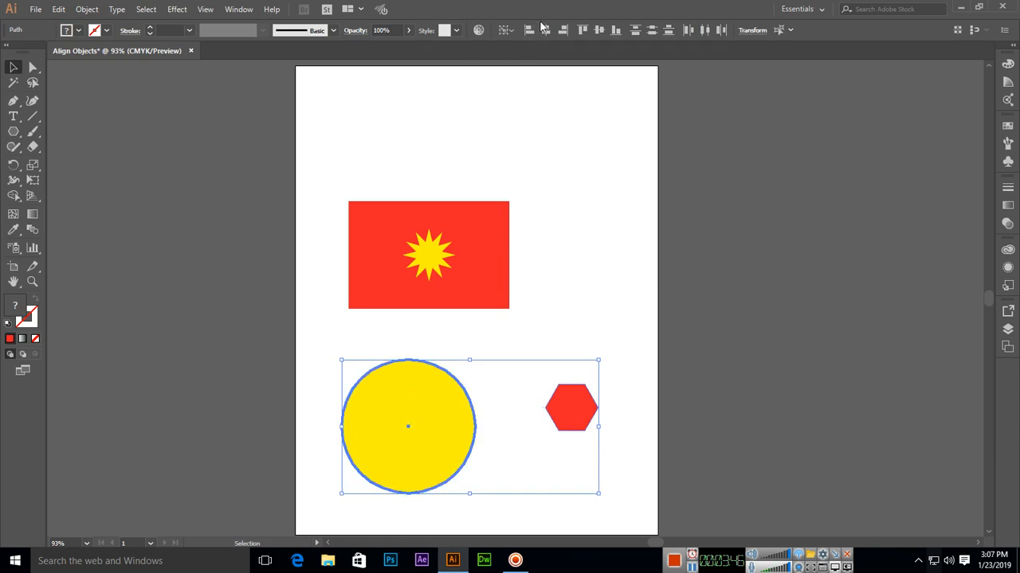
left_click(545, 30)
left_click(599, 29)
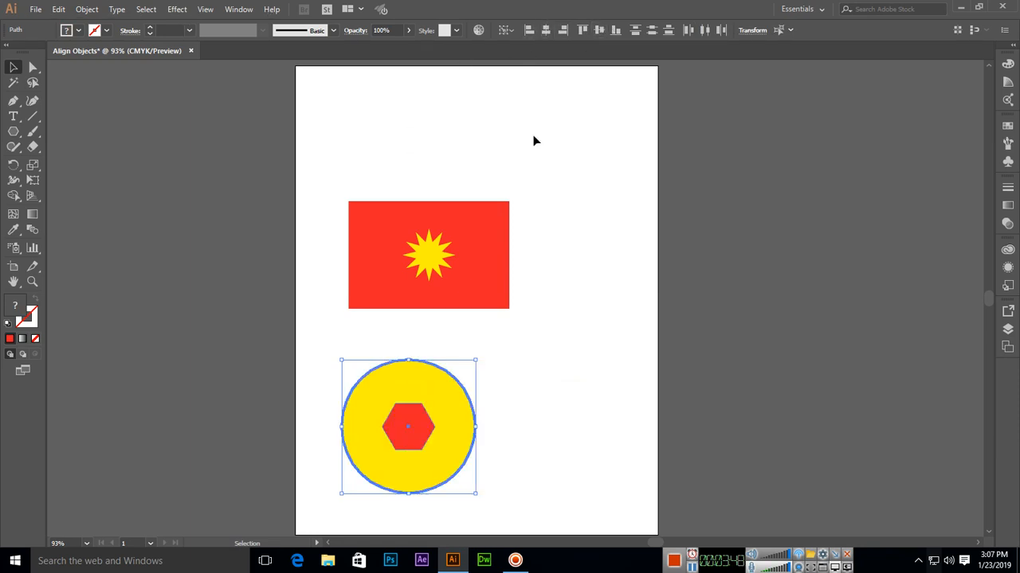
left_click(547, 372)
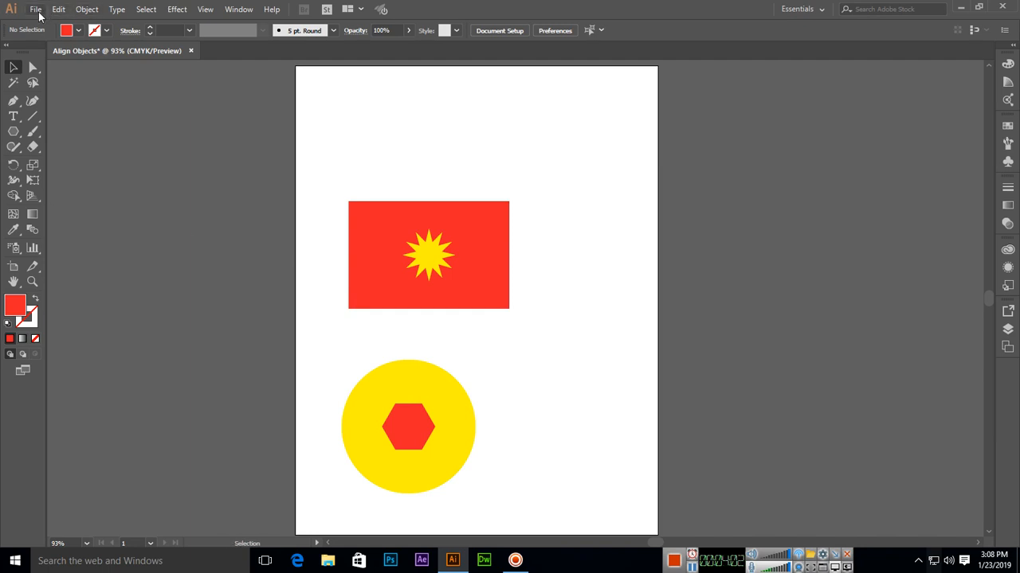
key("ctrl+n")
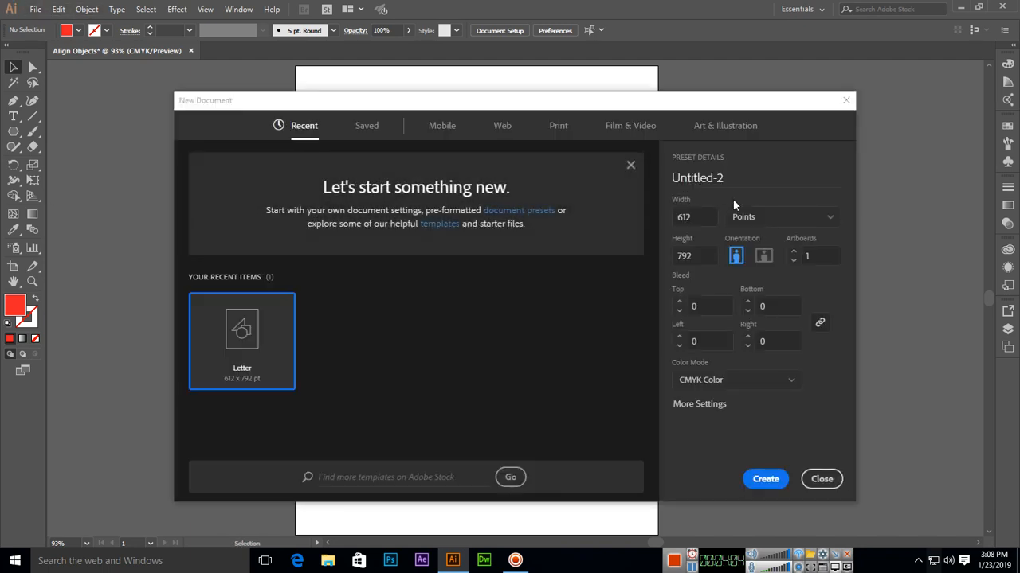
left_click_drag(724, 178, 681, 180)
left_click(723, 365)
left_click(817, 479)
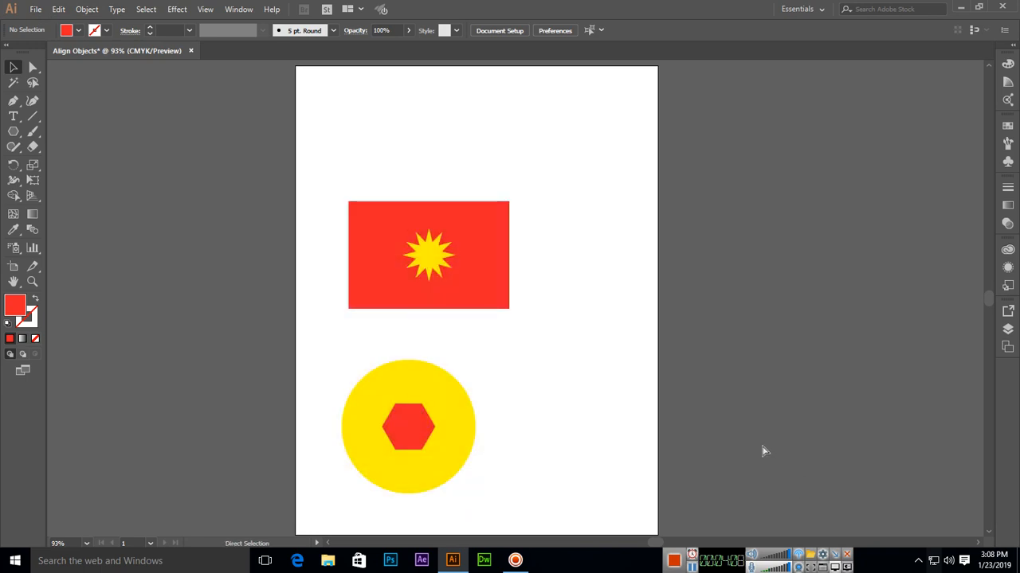
- Create a landscape 792 x 612 pt document named Clipping Object and dismiss the Adobe Stock search tip
key("ctrl+n")
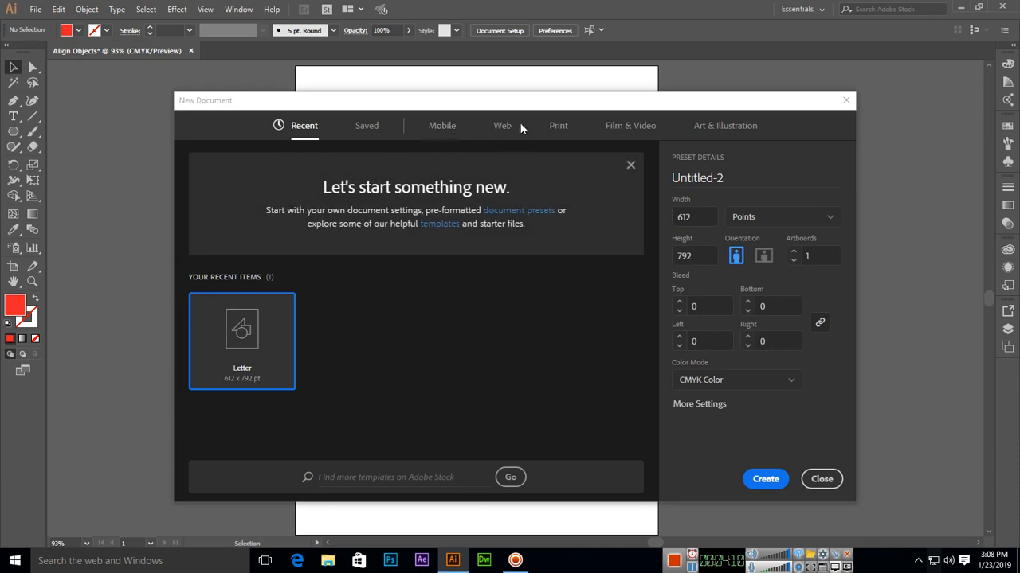
left_click_drag(746, 184, 643, 173)
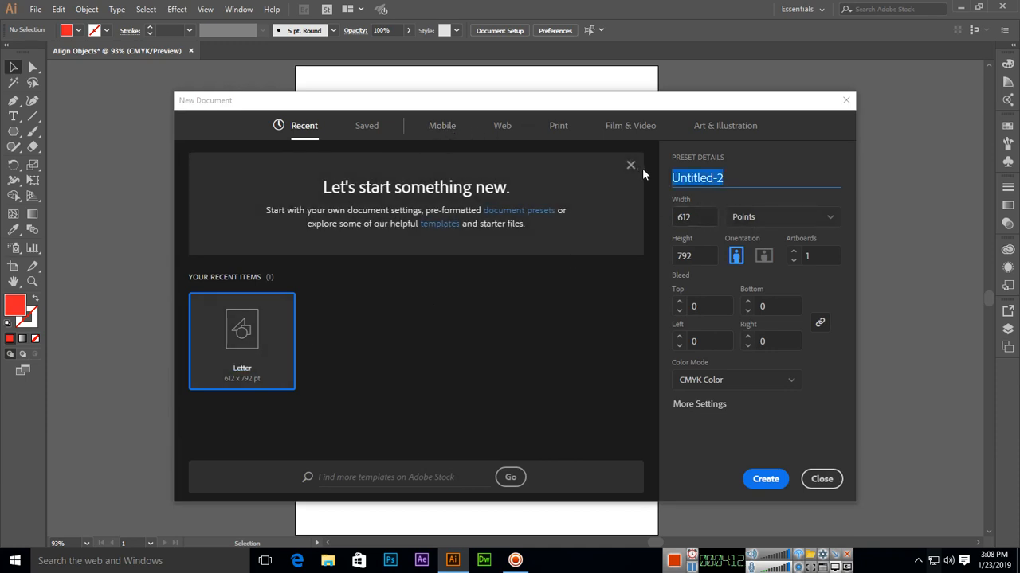
type("Clippi")
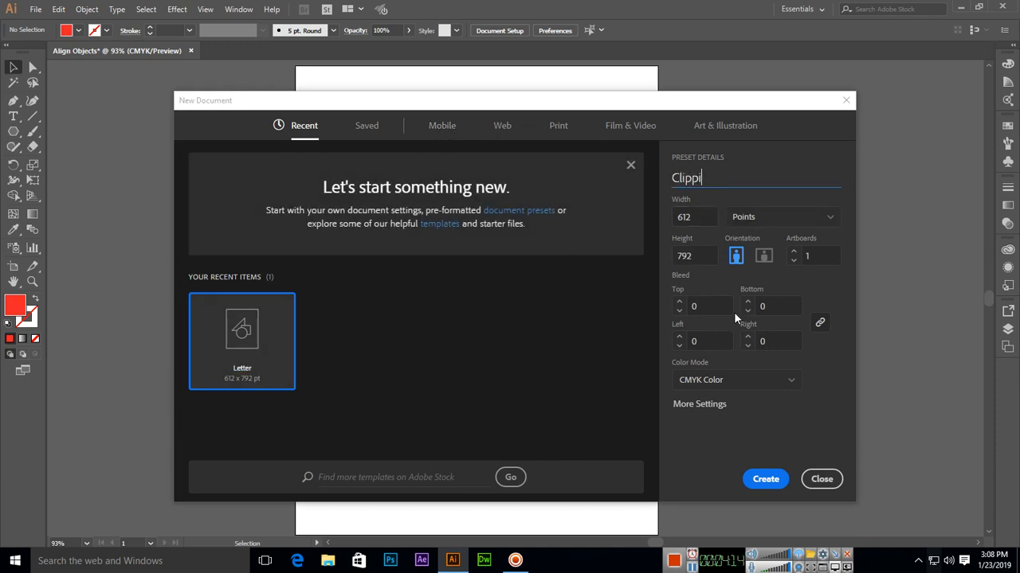
type("ng Object")
left_click(764, 257)
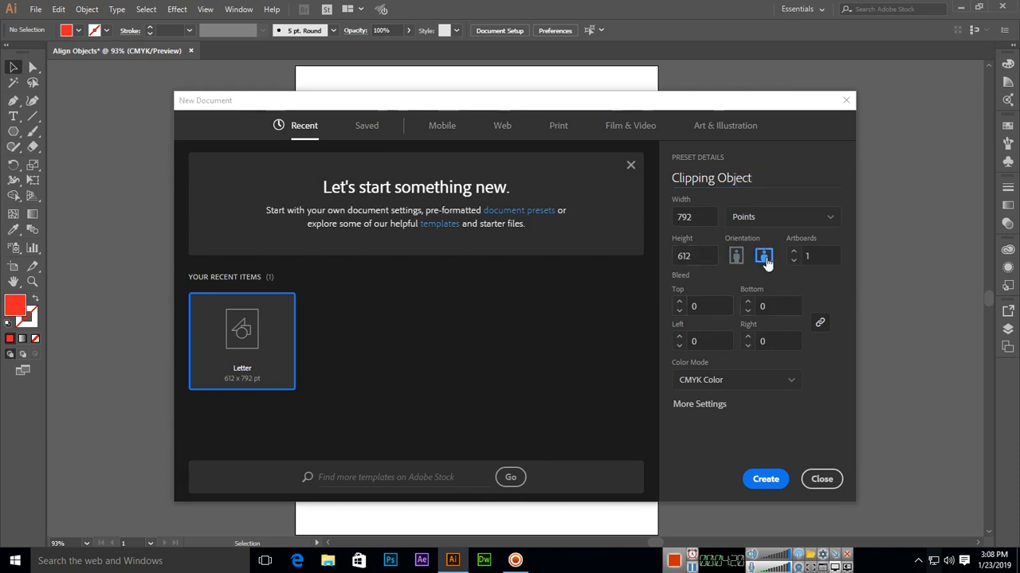
left_click(761, 477)
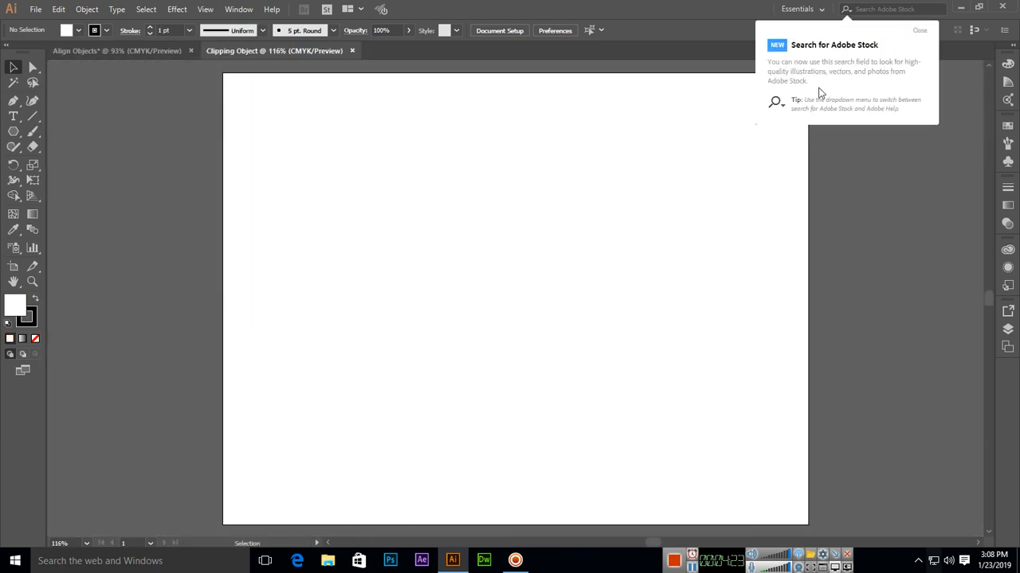
left_click(918, 31)
- Place the image for illustrator.jpeg from the Downloads folder onto the artboard
left_click(36, 9)
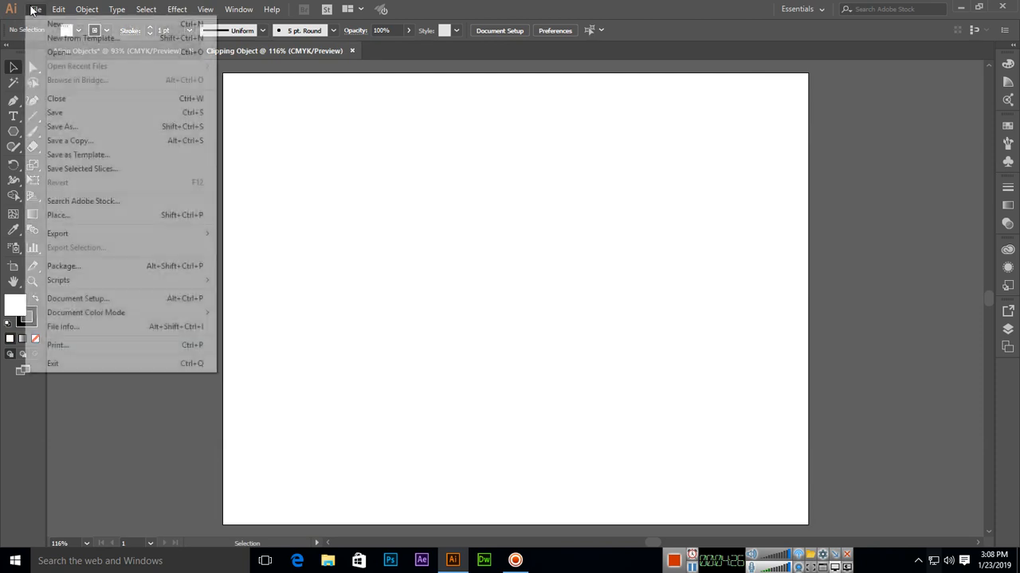
left_click(77, 216)
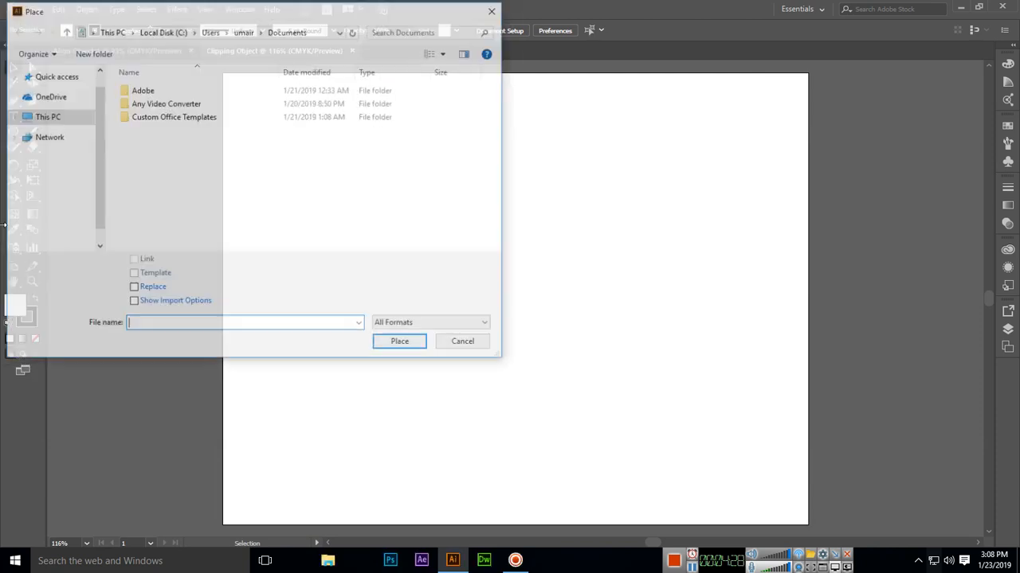
scroll(92, 151, "up", 1)
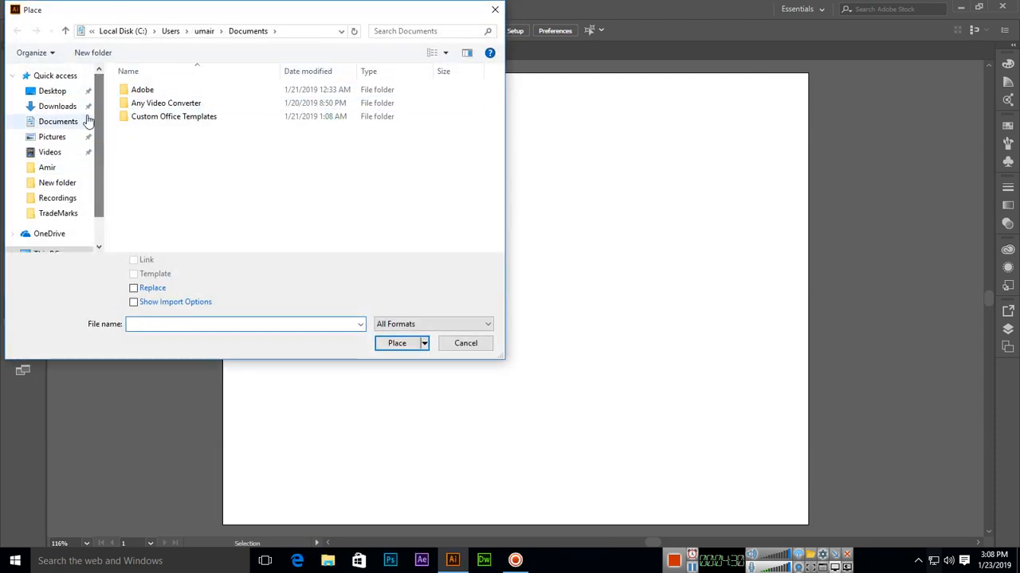
left_click(64, 108)
scroll(470, 192, "down", 3)
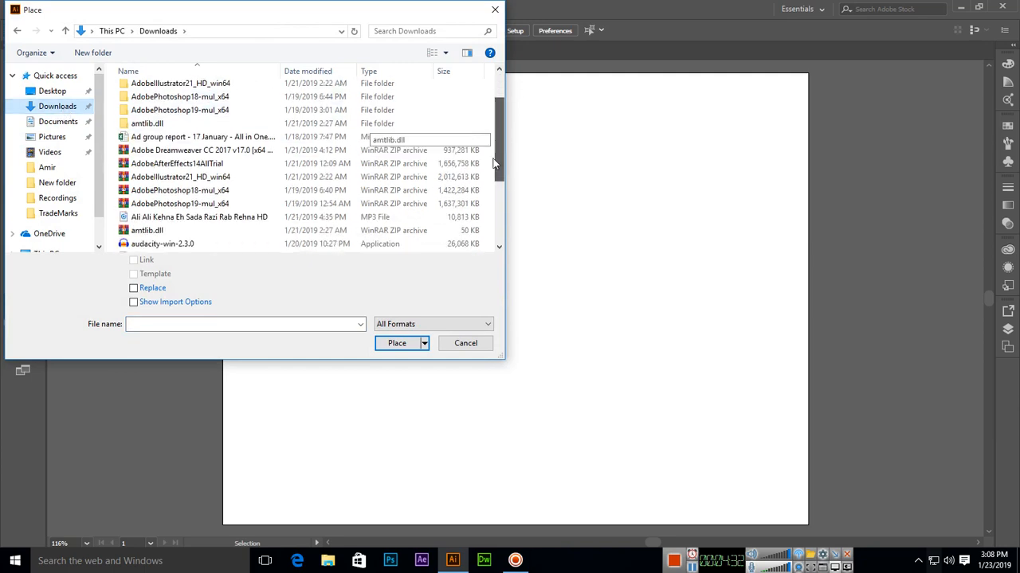
double_click(186, 196)
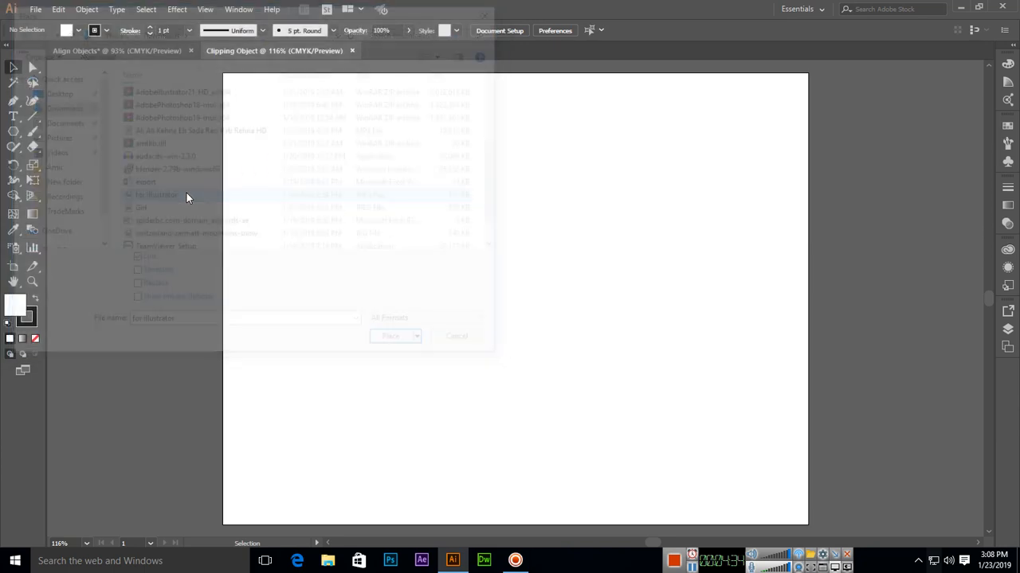
left_click(293, 126)
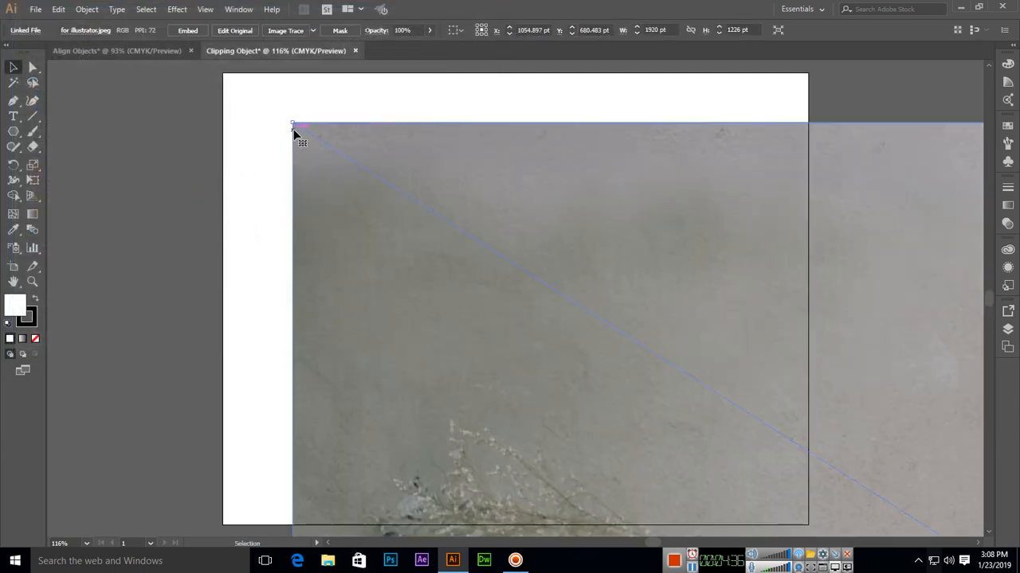
- Scale the placed photo proportionally to about 646 pt wide and center it on the artboard
left_click_drag(294, 133, 553, 351)
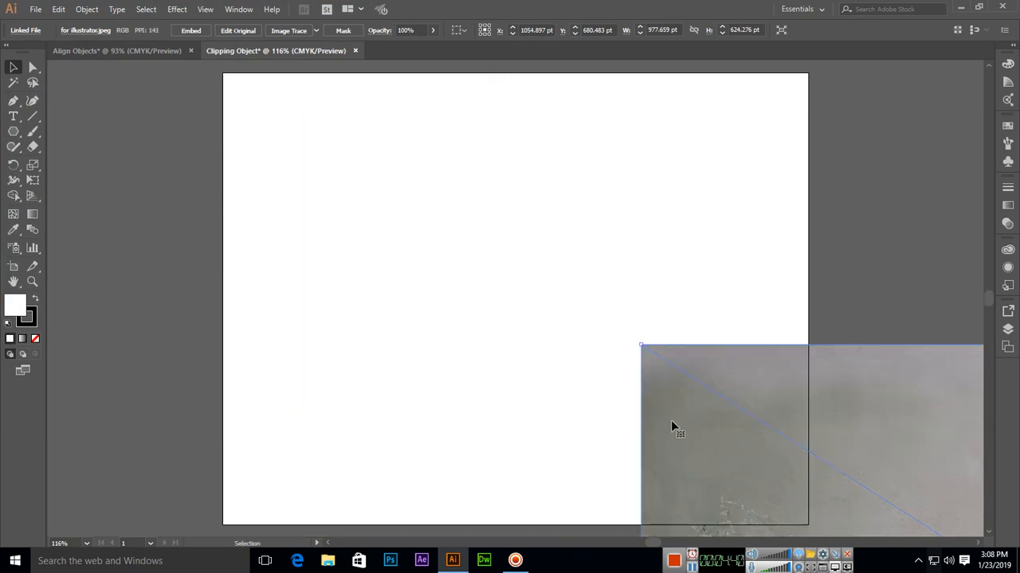
left_click_drag(671, 424, 212, 196)
left_click_drag(184, 121, 286, 219)
left_click_drag(569, 298, 550, 229)
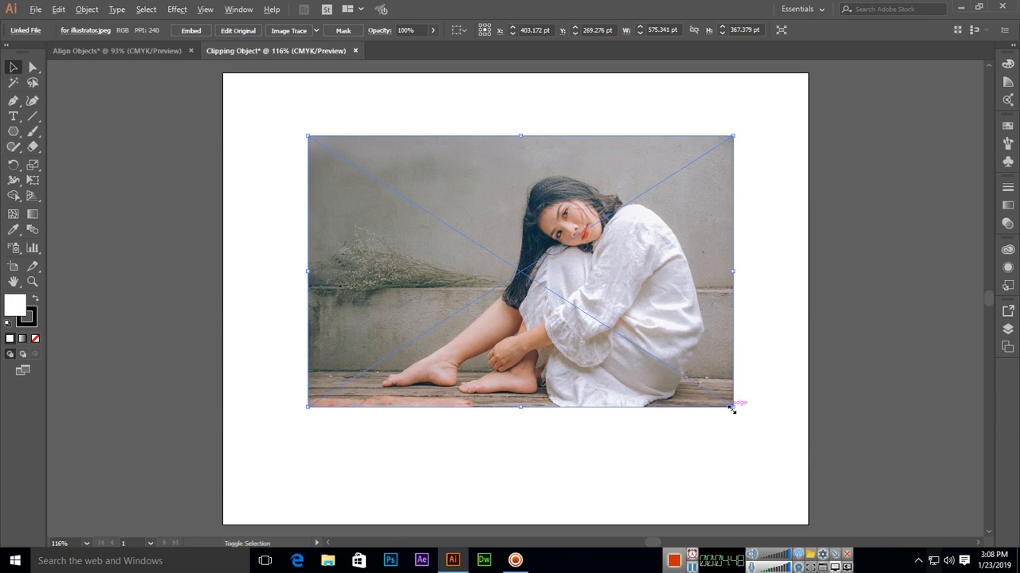
left_click_drag(731, 409, 759, 425)
left_click_drag(644, 281, 635, 308)
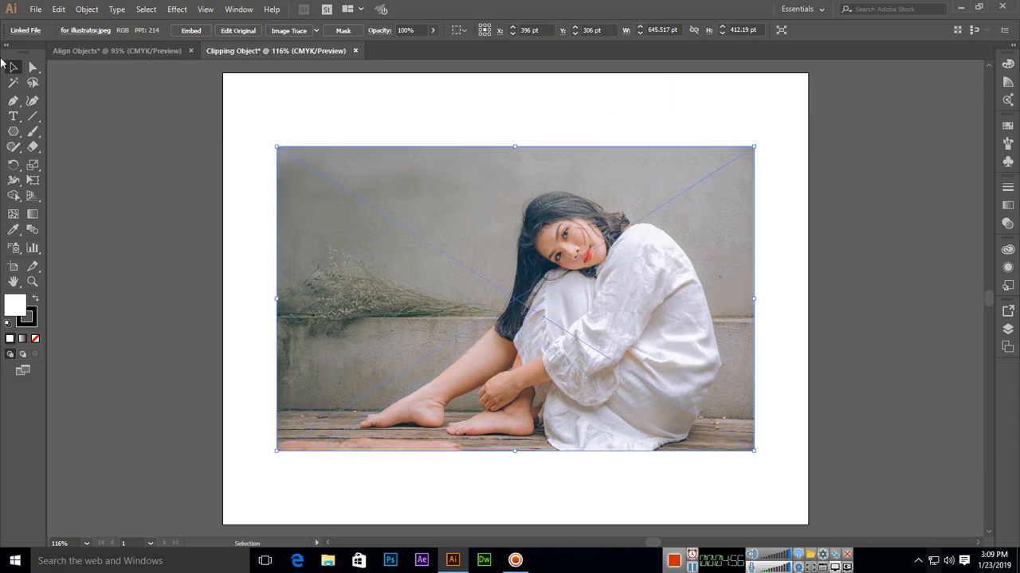
- Draw a white circle about 303 pt wide over the woman's head and upper body and select it together with the photo
left_click(15, 137)
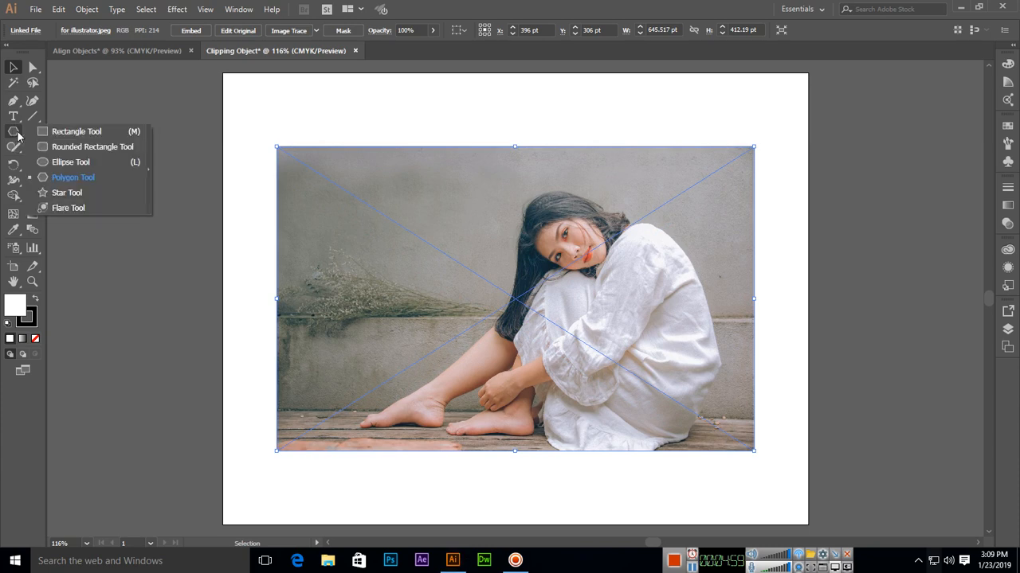
left_click(70, 163)
left_click_drag(500, 175, 677, 399)
key("v")
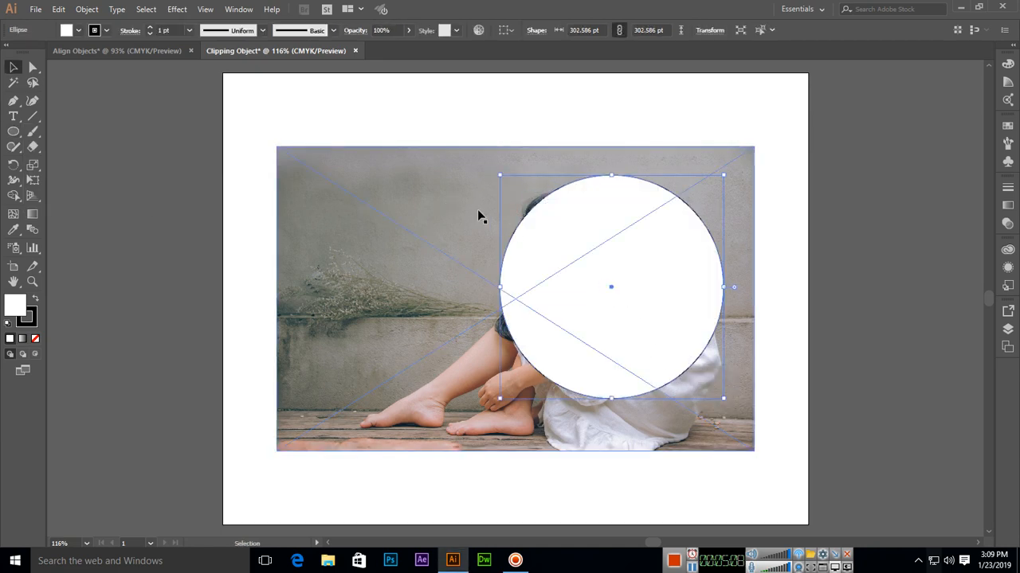
left_click_drag(639, 268, 619, 272)
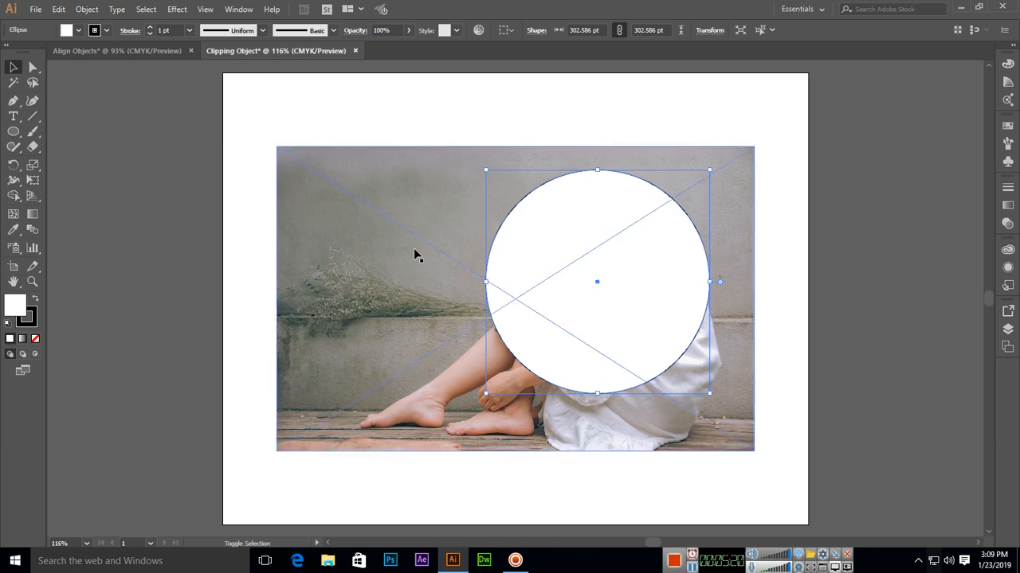
left_click(378, 260, "shift")
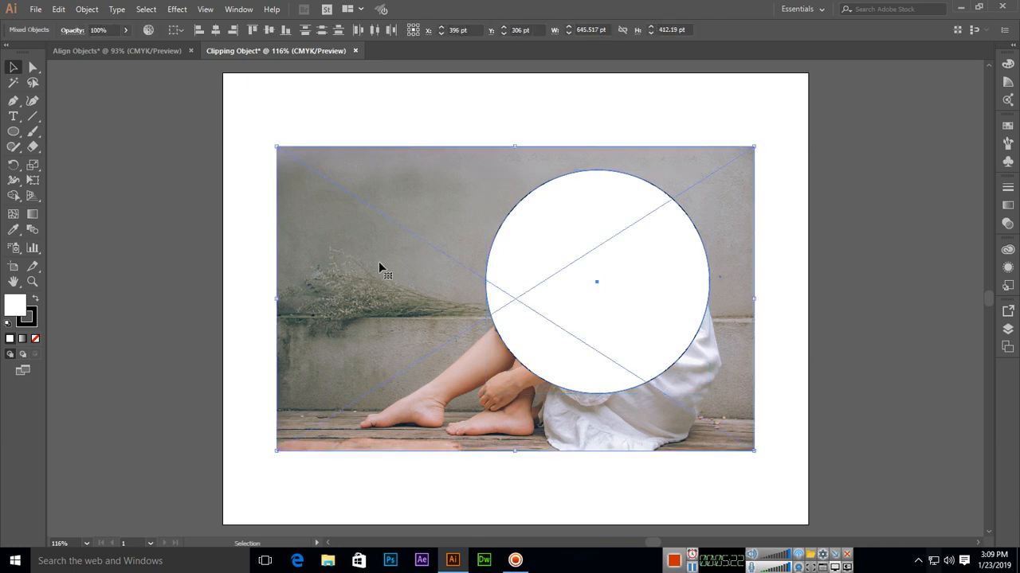
- Make a clipping mask that clips the placed photo to the white circle
left_click(86, 9)
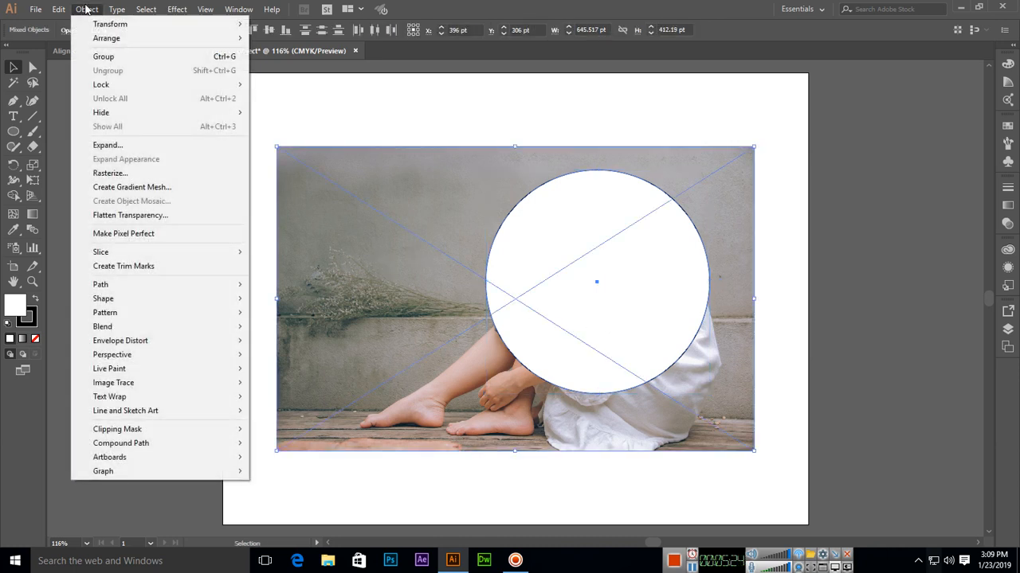
mouse_move(208, 429)
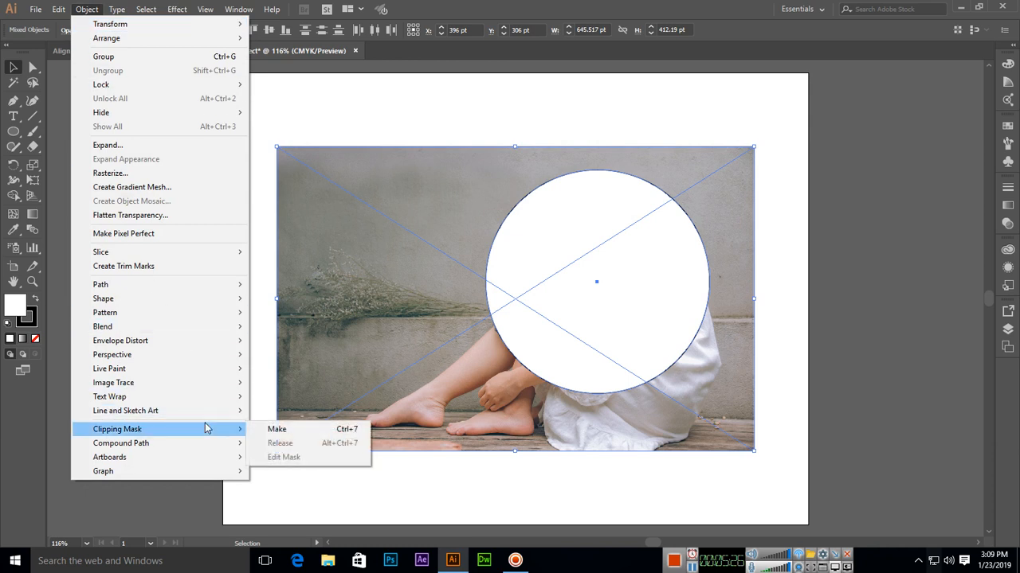
left_click(288, 434)
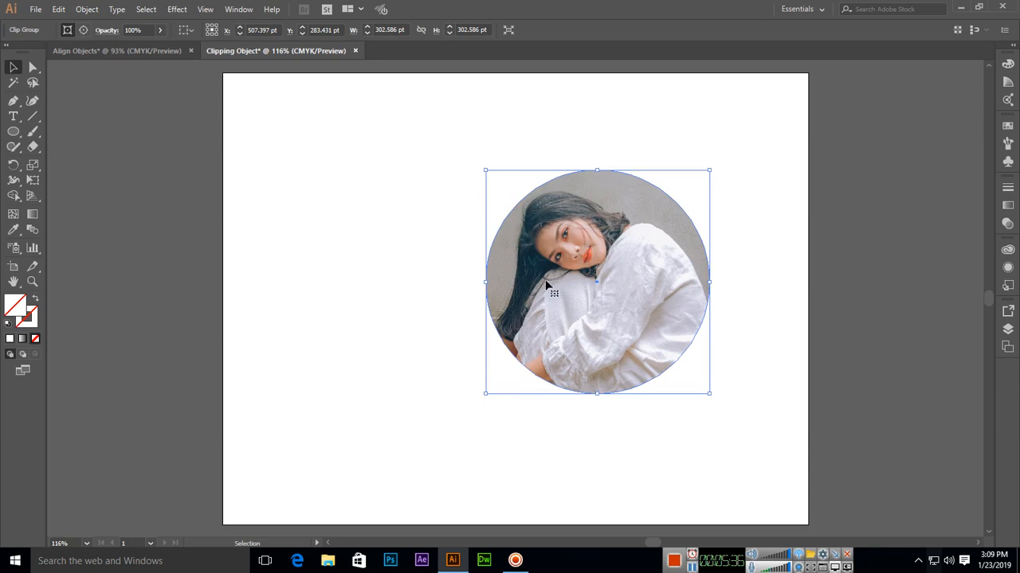
- Edit the clipping mask's contents, scaling the photo to about 490 pt wide and repositioning it so the seated woman shows within the circle
left_click(81, 9)
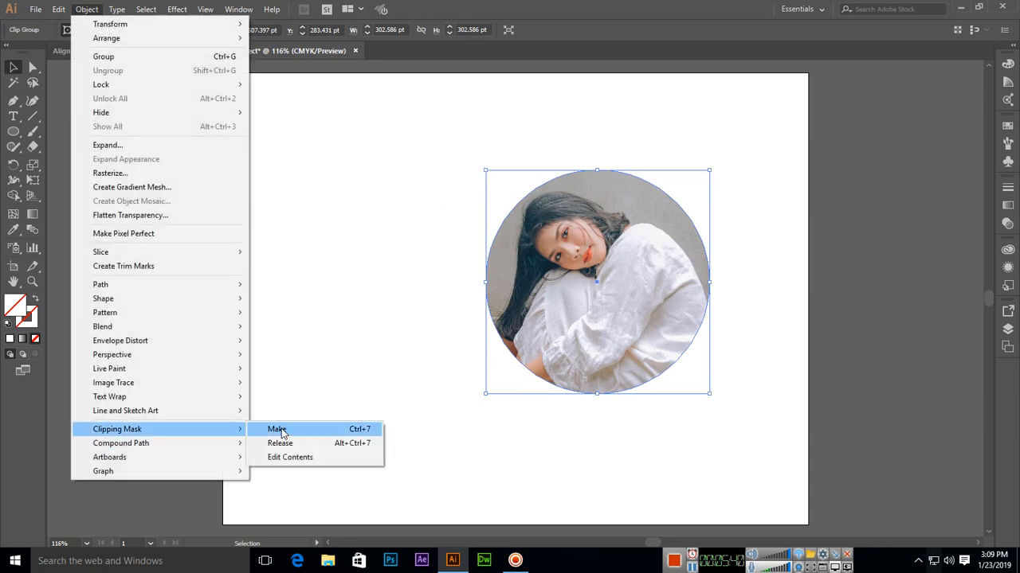
left_click(301, 458)
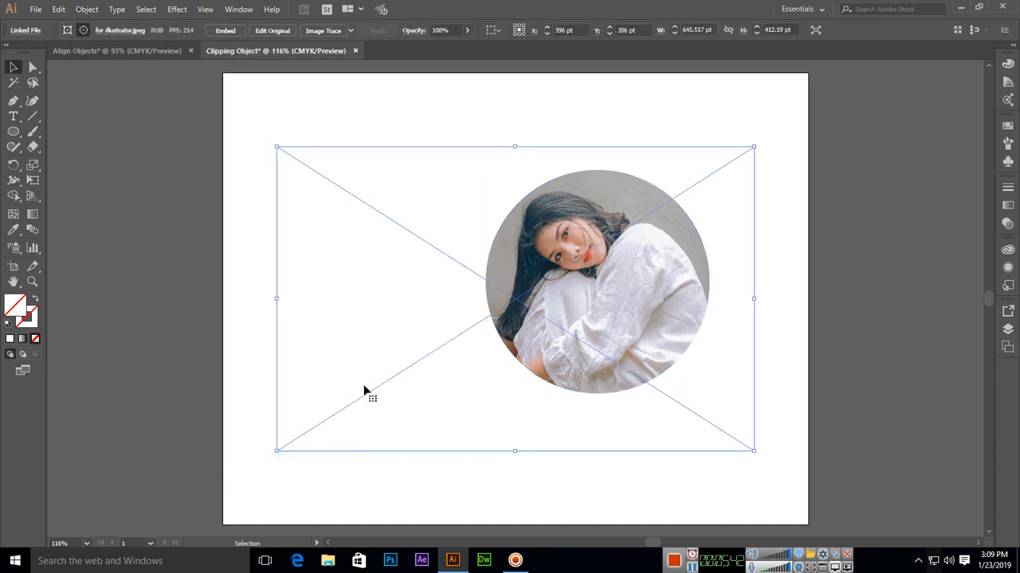
left_click_drag(614, 317, 651, 291)
left_click_drag(793, 129, 742, 168)
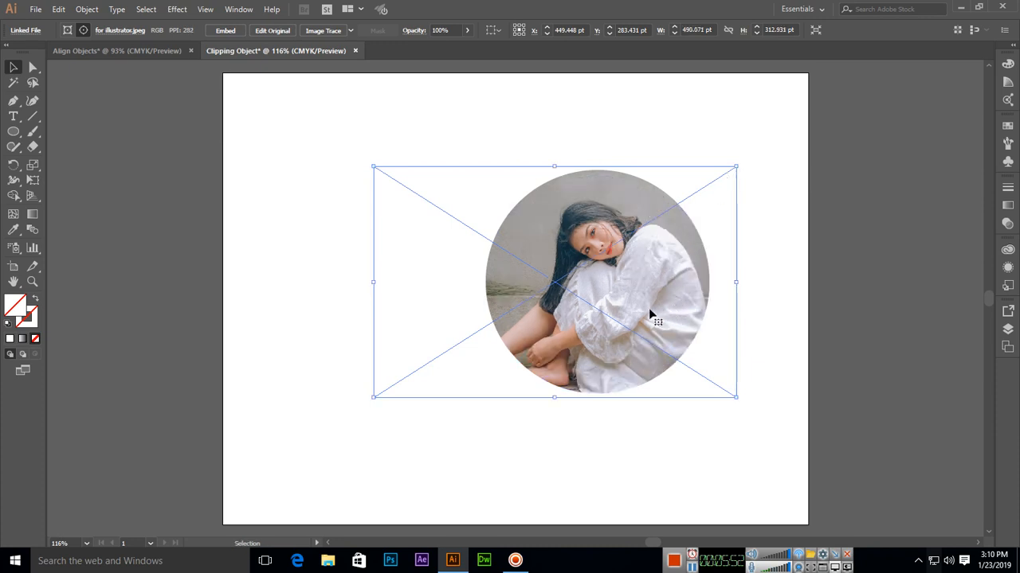
left_click_drag(647, 267, 671, 272)
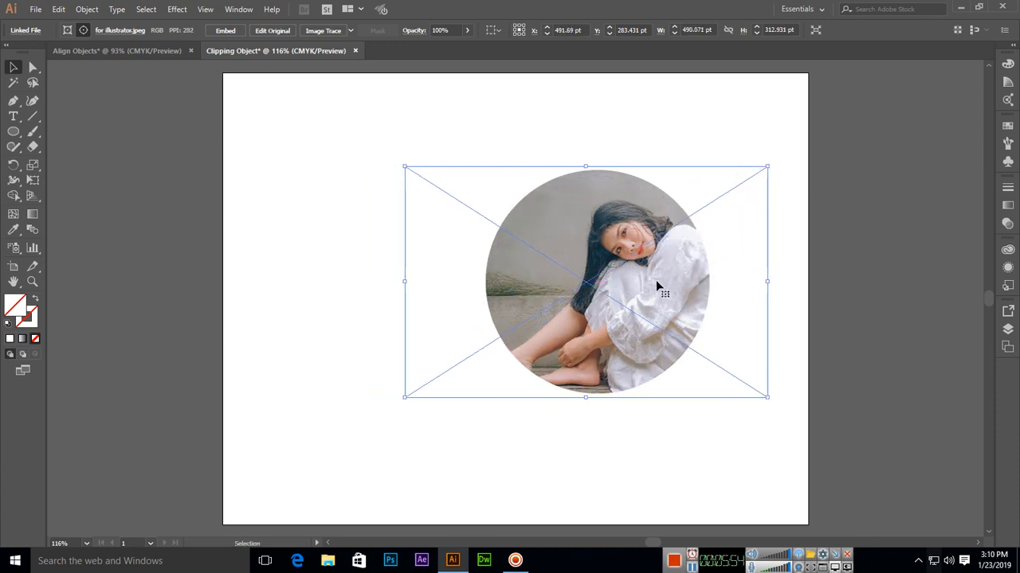
- Select the circular clip group as a whole and release its clipping mask
left_click(88, 9)
mouse_move(199, 432)
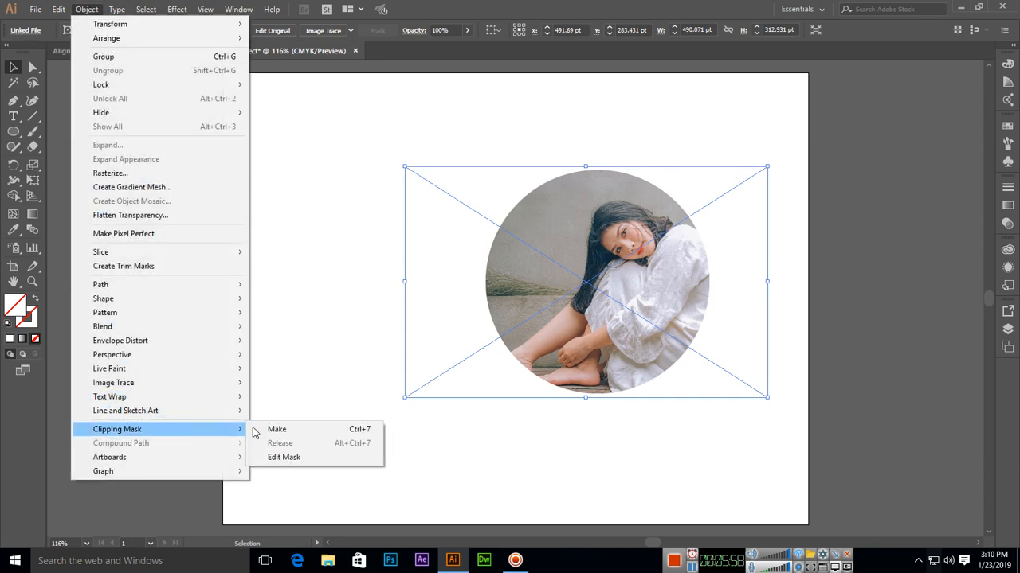
left_click(566, 176)
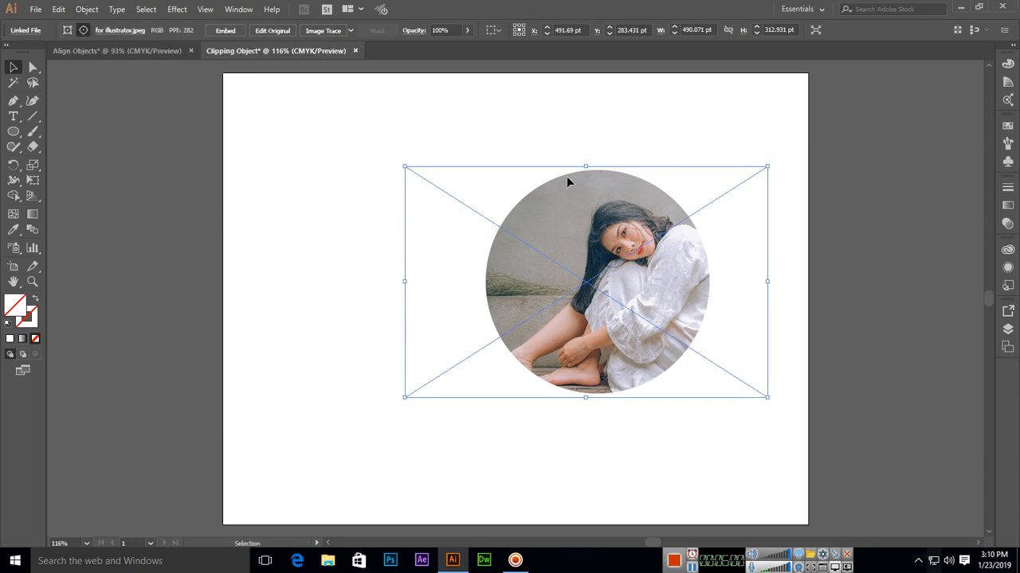
left_click(486, 129)
left_click(488, 188)
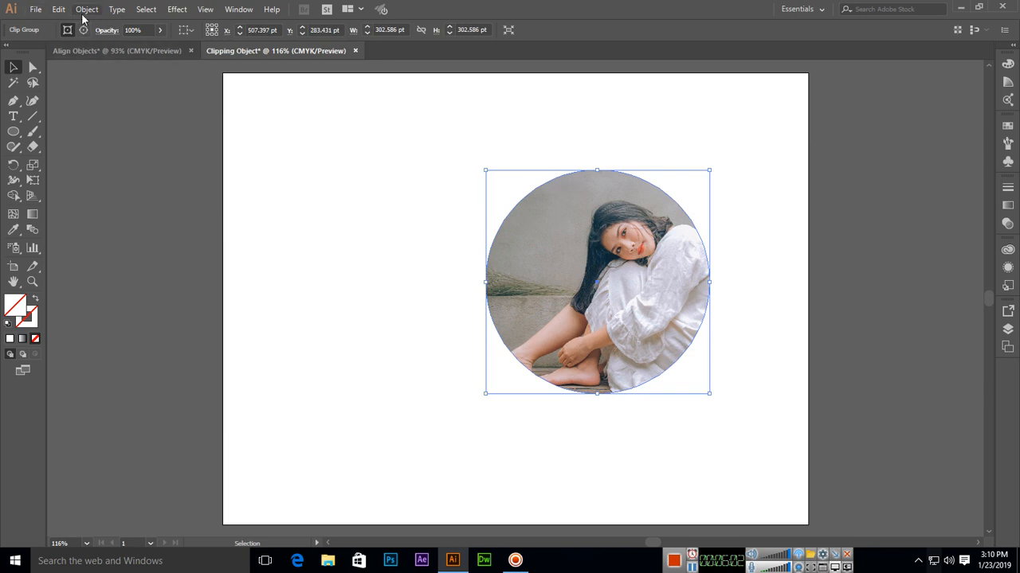
left_click(87, 9)
mouse_move(191, 433)
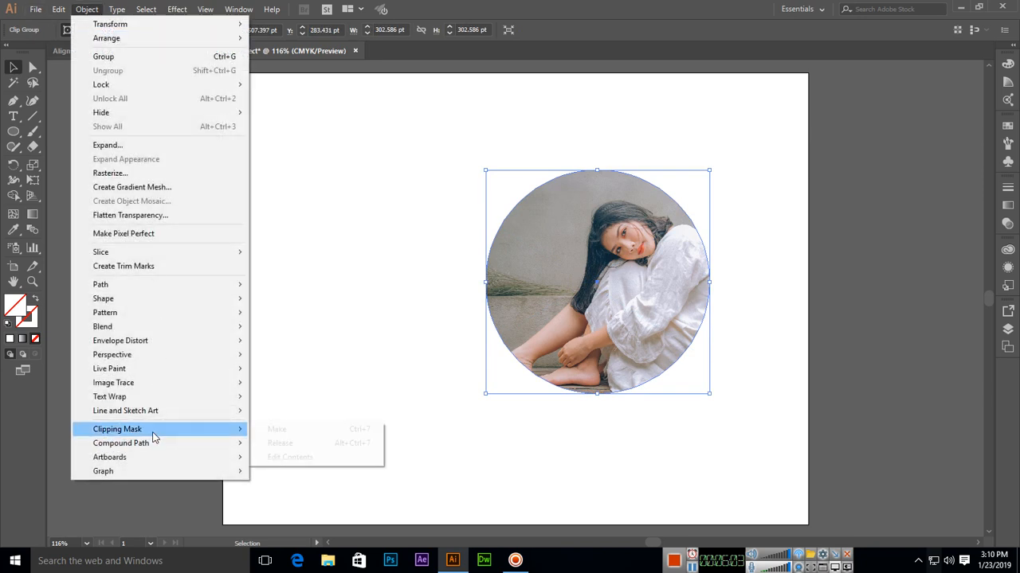
left_click(263, 443)
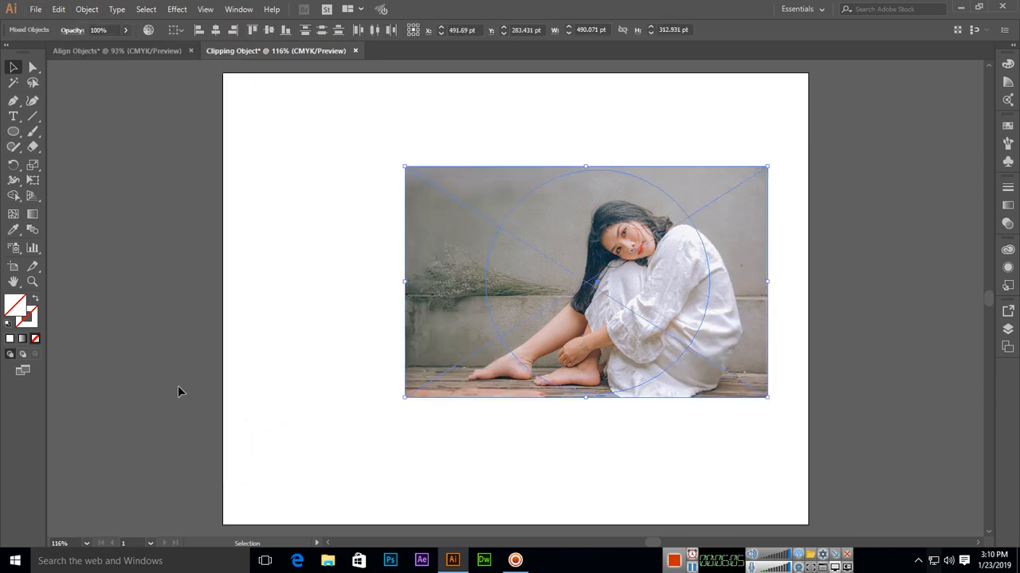
- Select only the released circle over the photo and delete it
left_click(709, 483)
left_click(700, 335)
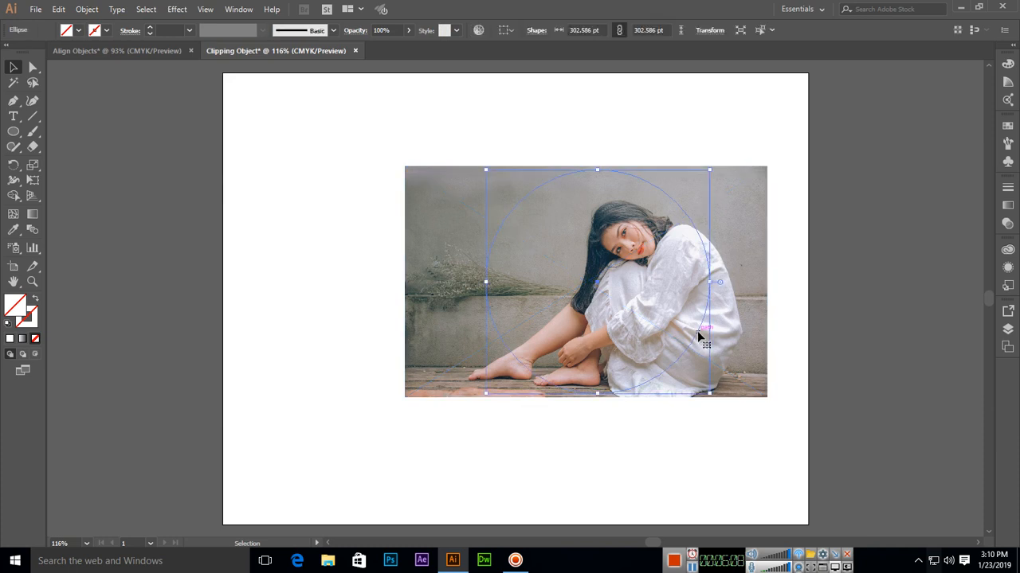
key("Delete")
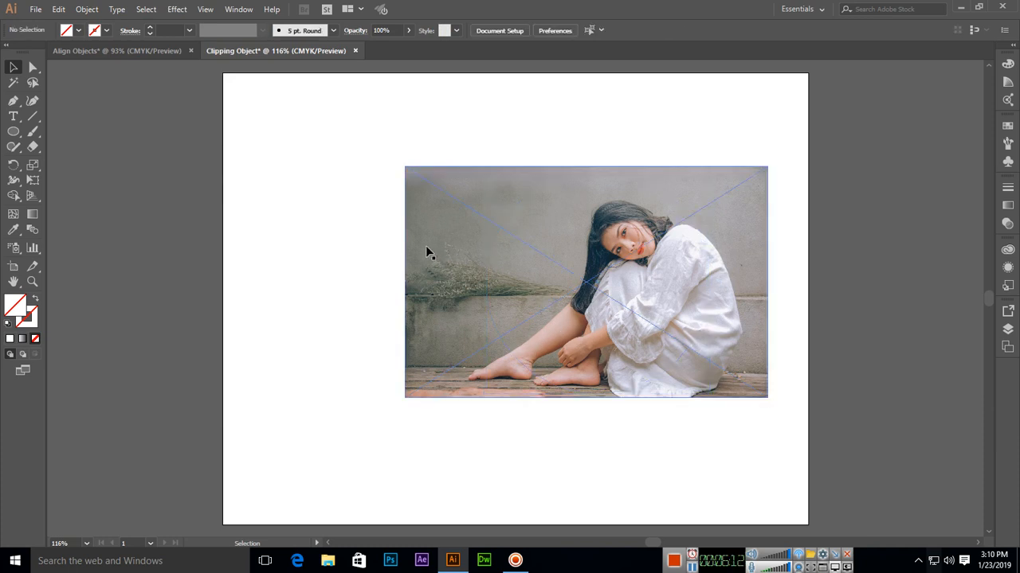
- Undo the circle's deletion and clip the photo with the circle again
key("a")
key("v")
key("a")
key("ctrl+z")
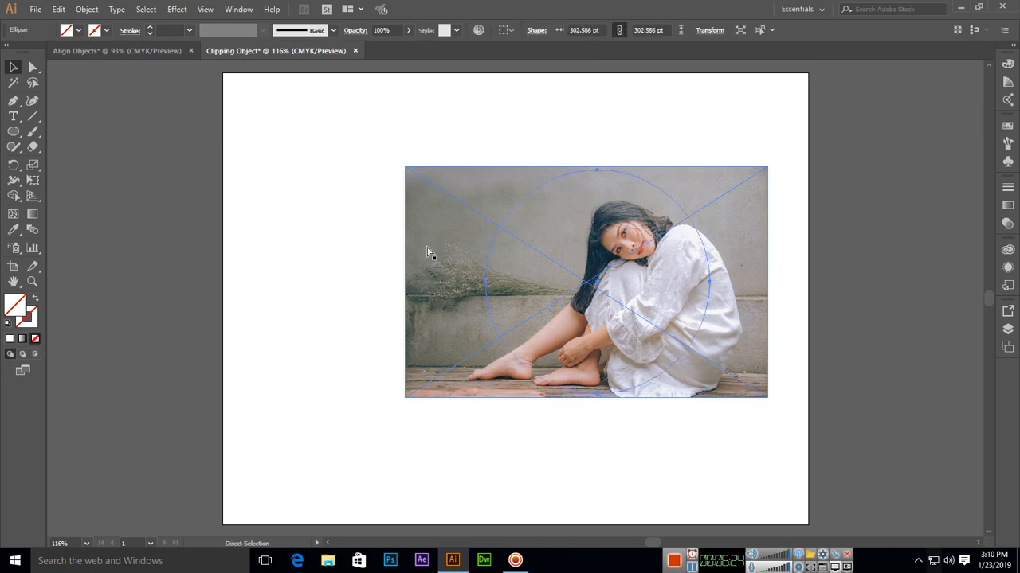
key("ctrl+7")
key("v")
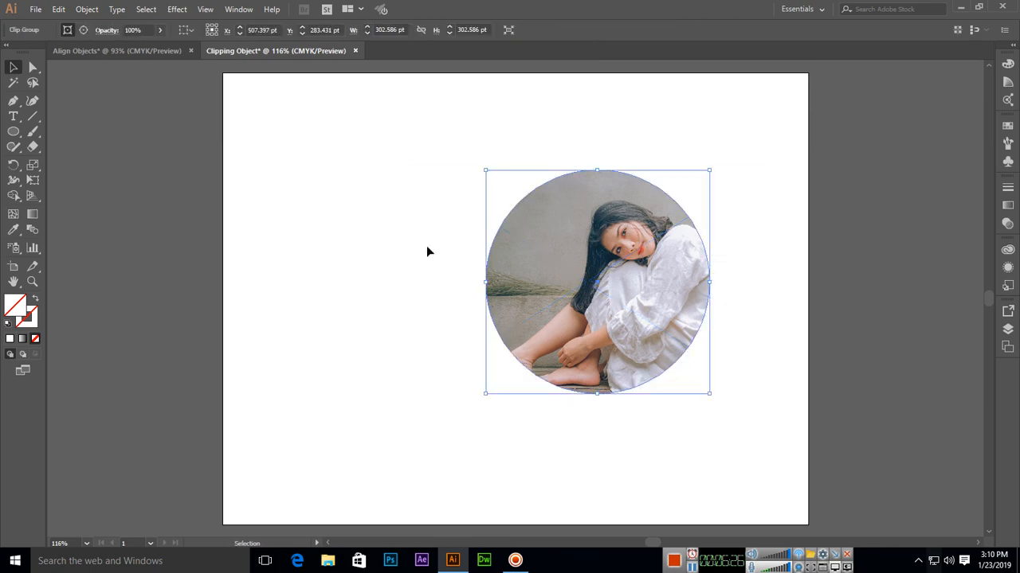
key("a")
key("v")
- Create a new landscape 792 x 612 pt document named Pen Tool
key("ctrl+n")
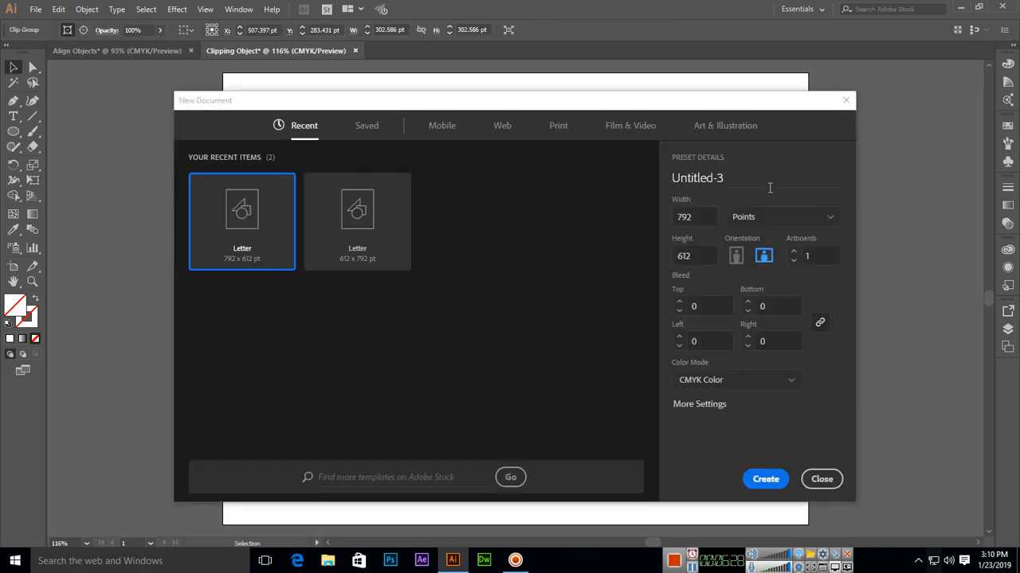
type("Pen")
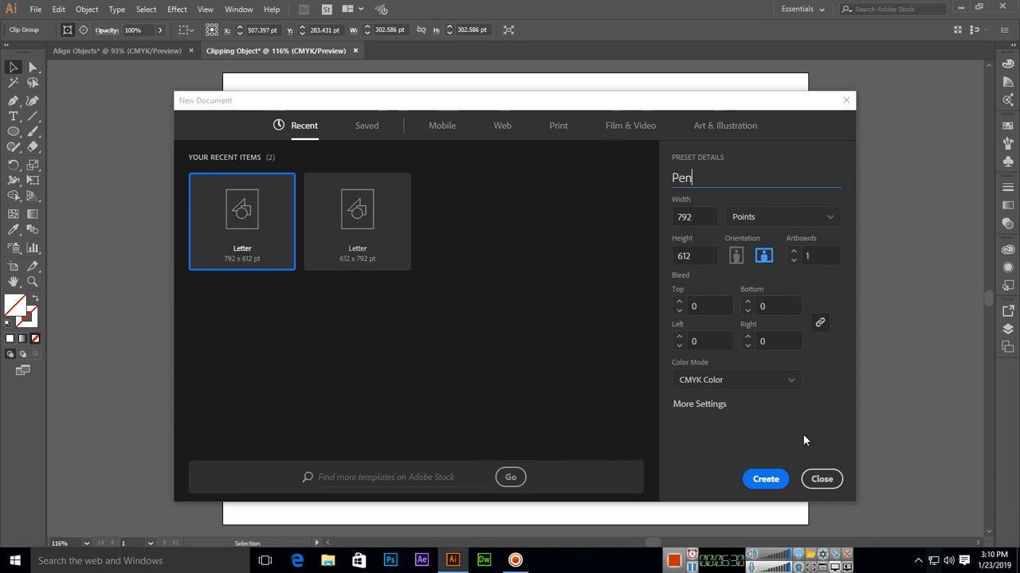
type(" Tool")
left_click(759, 478)
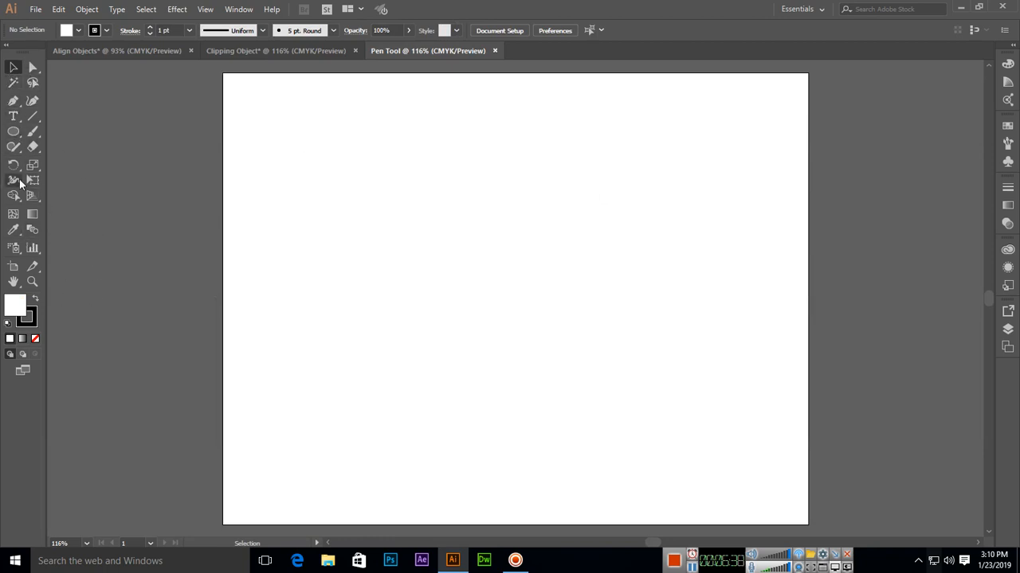
- Activate the Pen tool and set the fill to None, keeping the black 1 pt stroke
key("p")
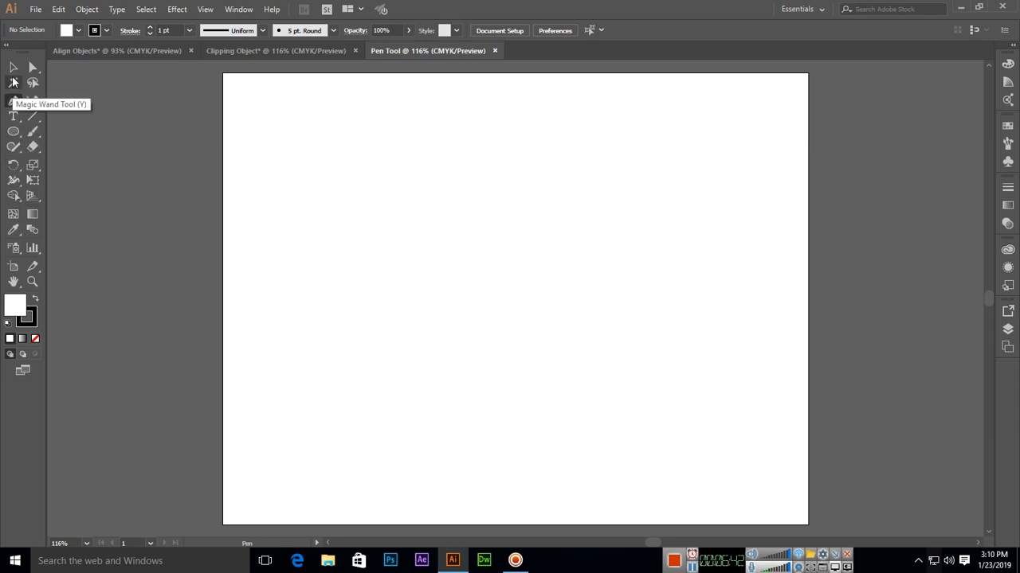
left_click(13, 69)
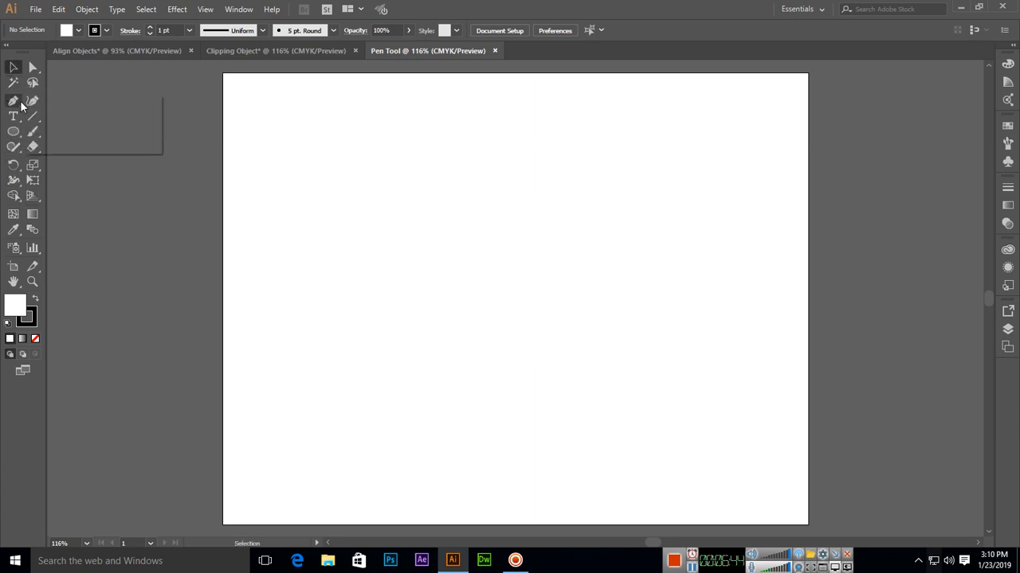
left_click_drag(18, 105, 65, 102)
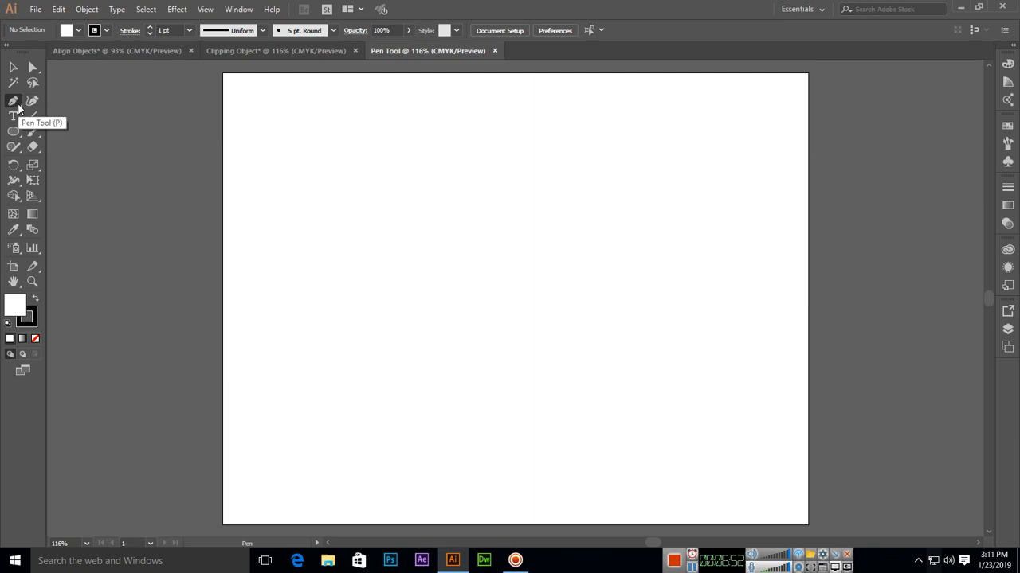
left_click(67, 31)
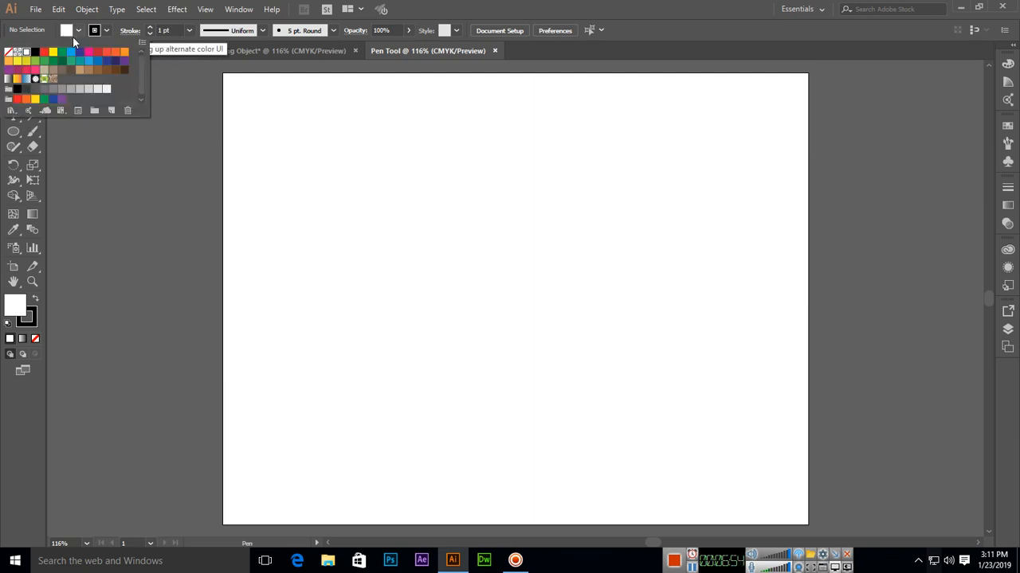
left_click(8, 54)
left_click(641, 3)
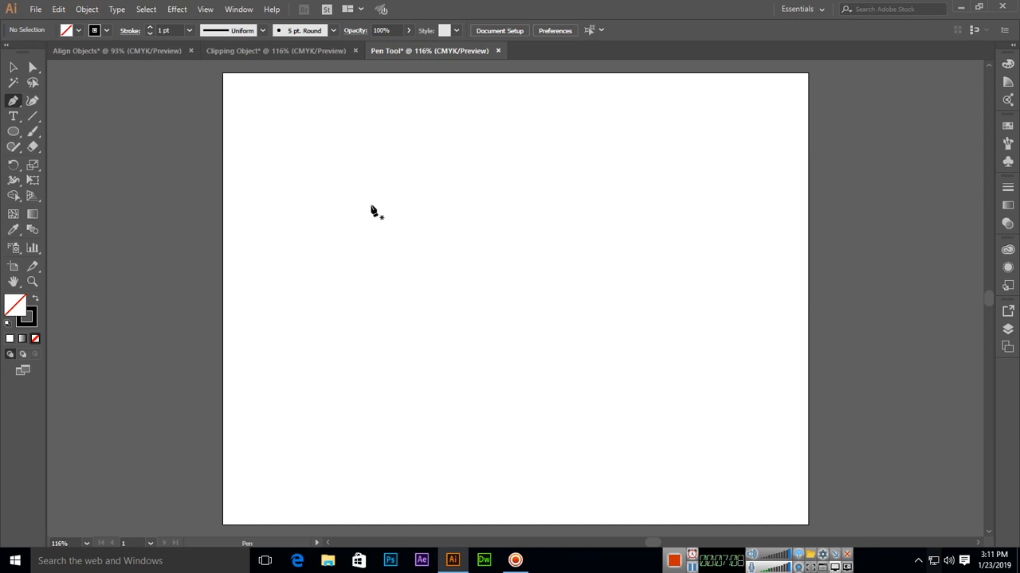
- Draw a pen path with a horizontal segment about 225 pt long and a smooth curve from its right end down to the lower left
left_click(370, 206)
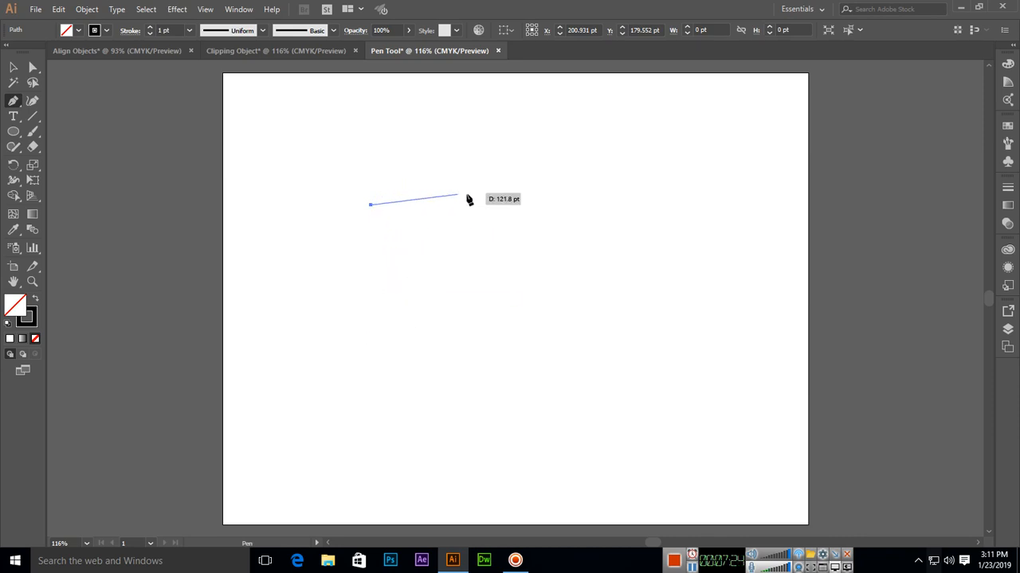
left_click(536, 205)
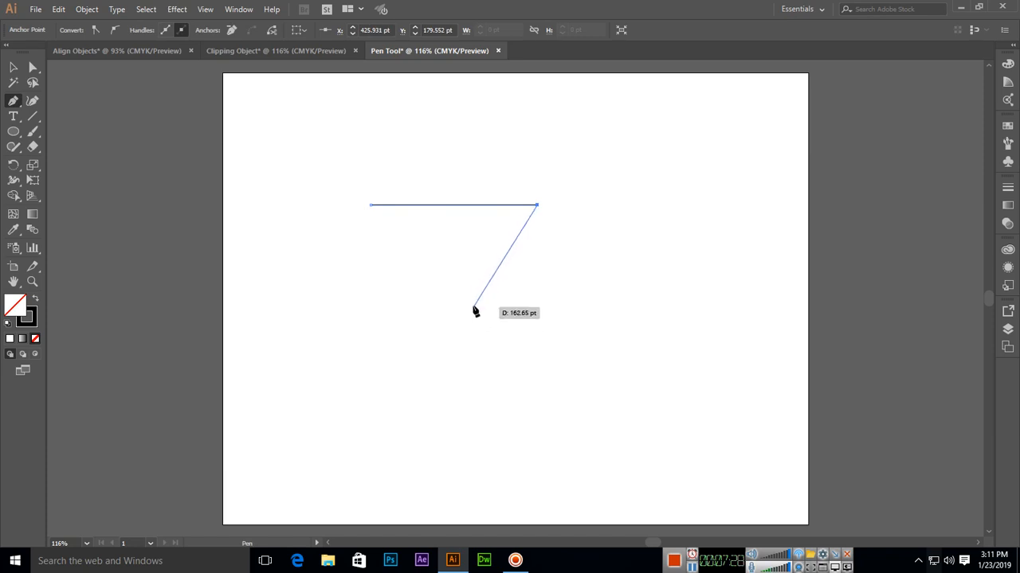
left_click(405, 288)
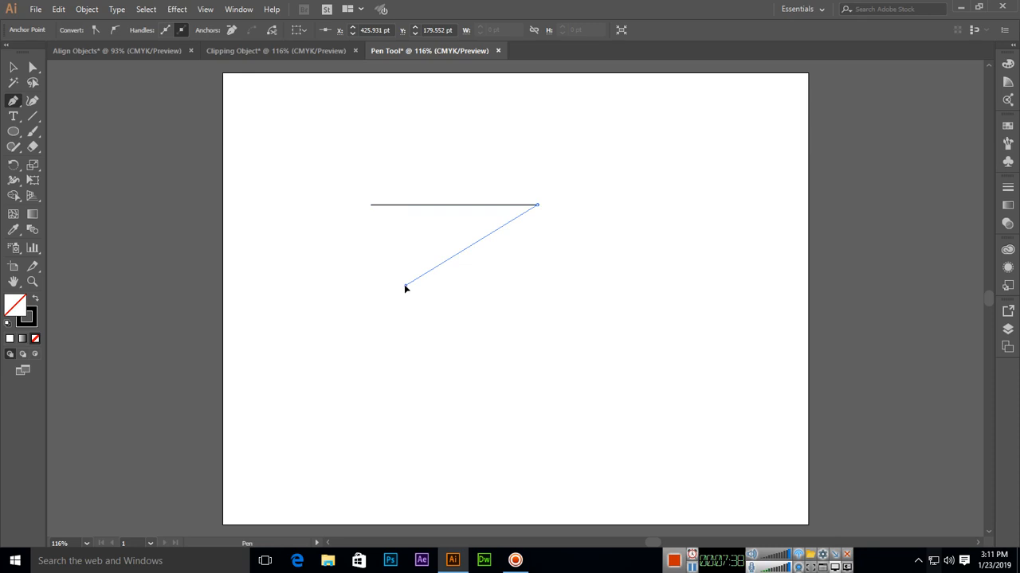
mouse_move(409, 287)
left_mouse_down()
mouse_move(416, 376)
mouse_move(398, 358)
mouse_move(403, 369)
mouse_move(380, 298)
mouse_move(391, 348)
mouse_move(409, 359)
mouse_move(389, 341)
mouse_move(396, 371)
mouse_move(364, 337)
mouse_move(323, 260)
mouse_move(323, 233)
mouse_move(298, 264)
mouse_move(369, 316)
mouse_move(412, 331)
mouse_move(406, 358)
left_mouse_up()
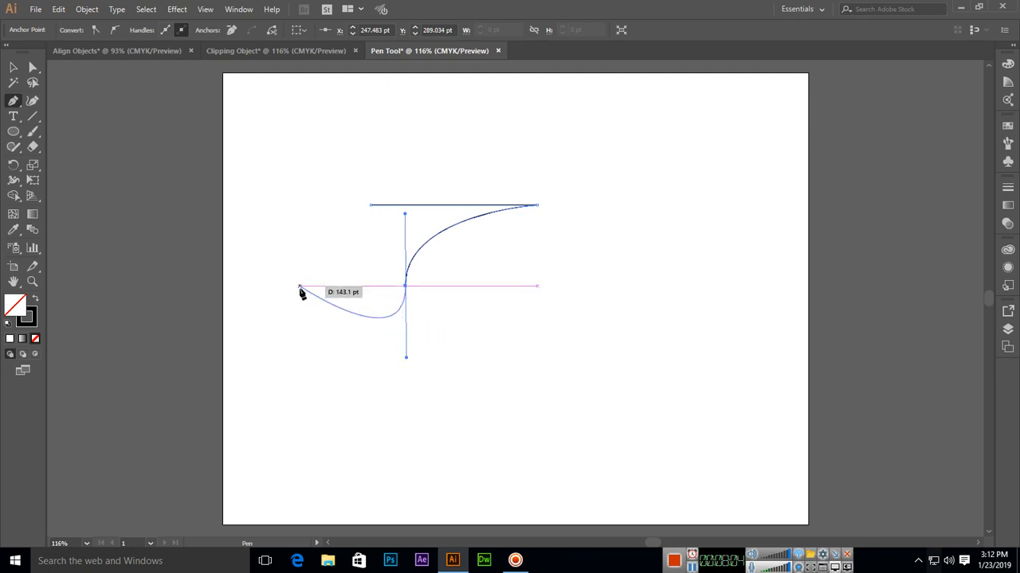
- Remove the outgoing handle at the curve's lower anchor and add a straight horizontal segment about 47 pt long to the left
left_click(300, 286)
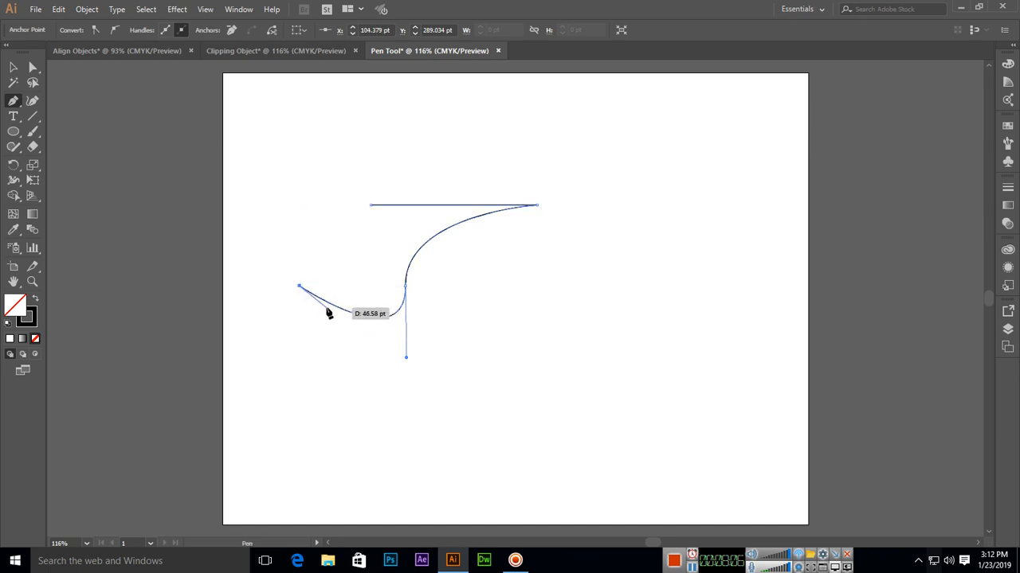
key("ctrl+z")
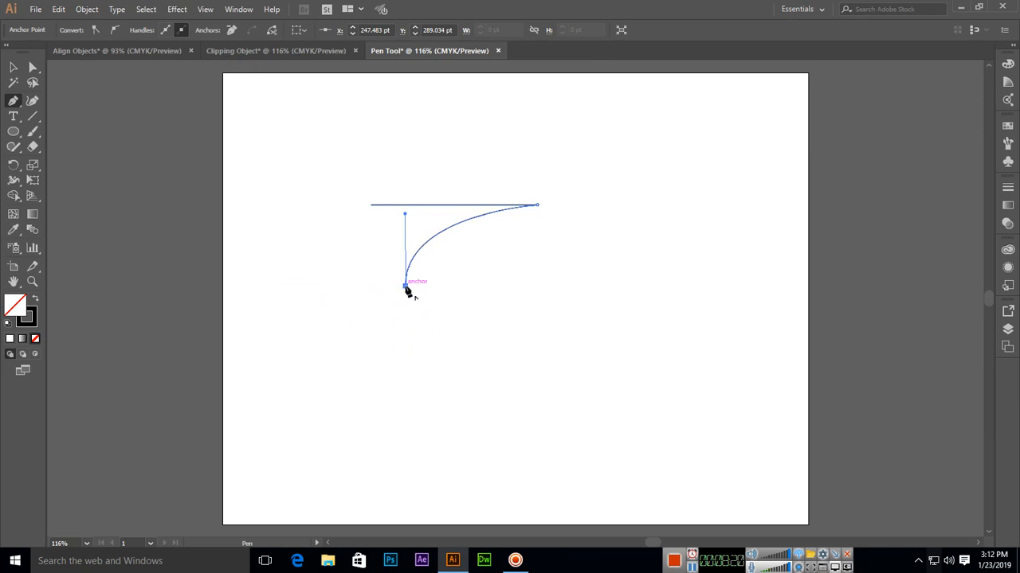
left_click(405, 285)
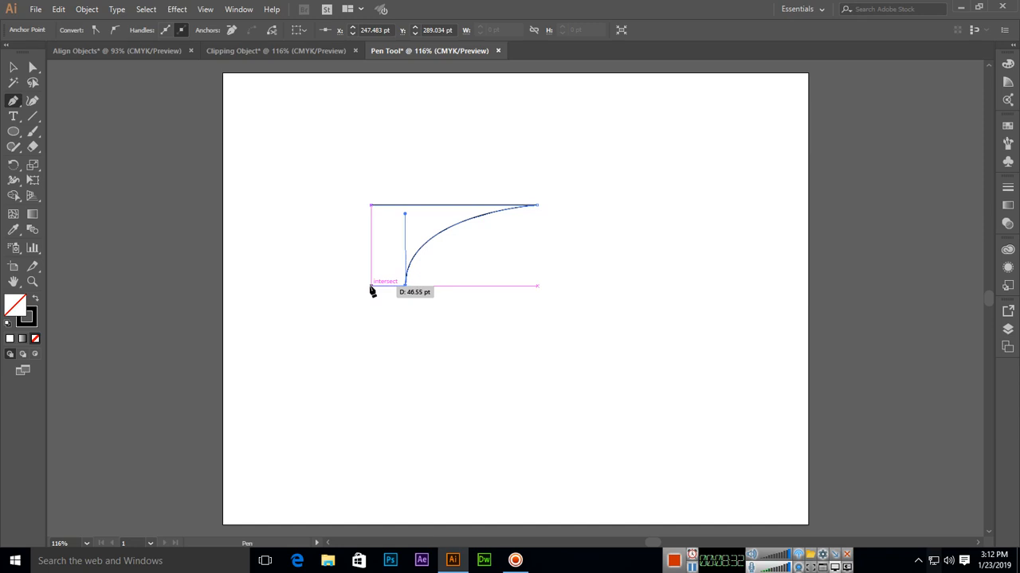
left_click(371, 285)
- Add a curved segment up to the left, close the path with a straight segment at its starting anchor, and select the shape
left_click_drag(315, 224, 250, 223)
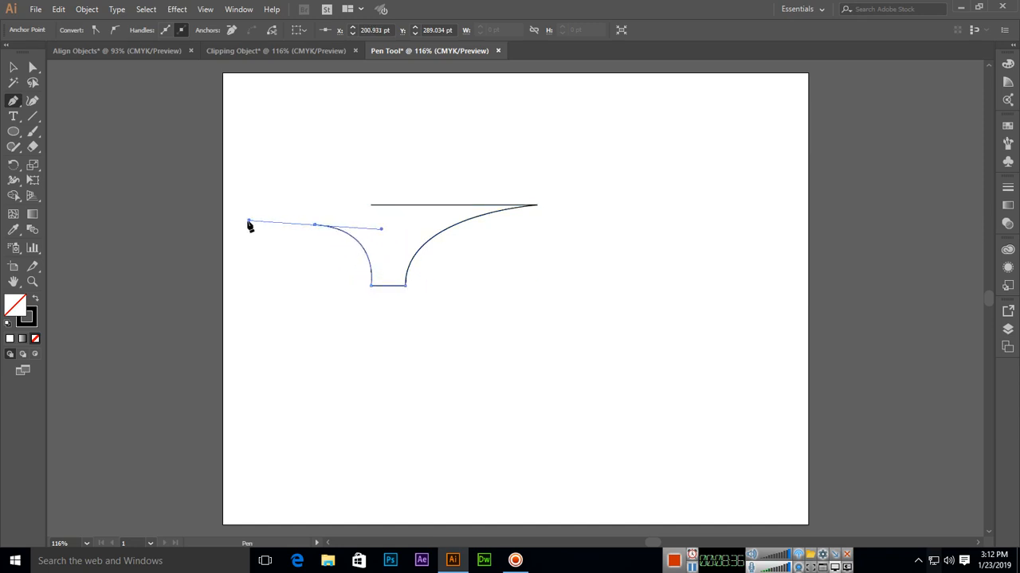
left_click(315, 226)
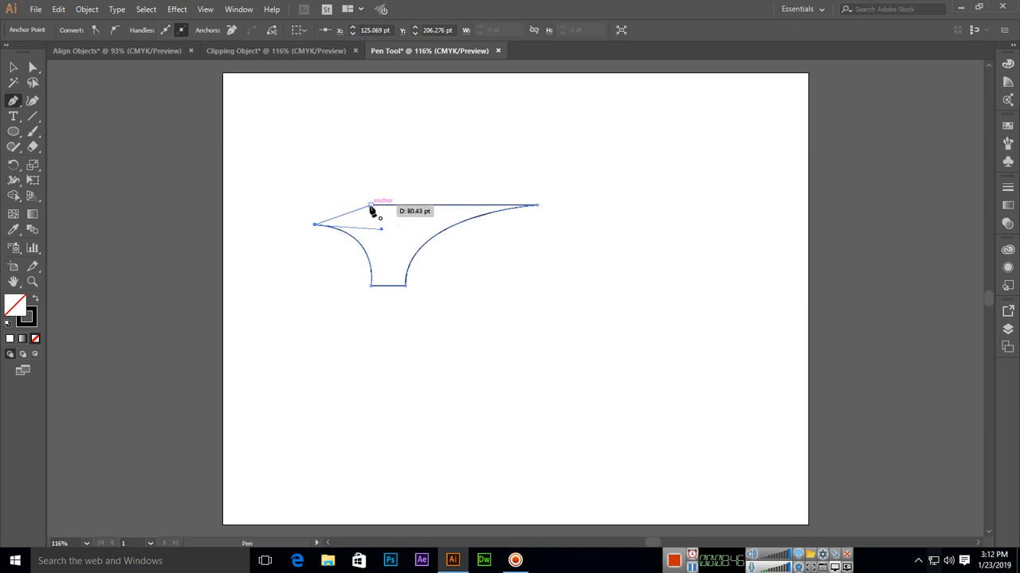
left_click(371, 207)
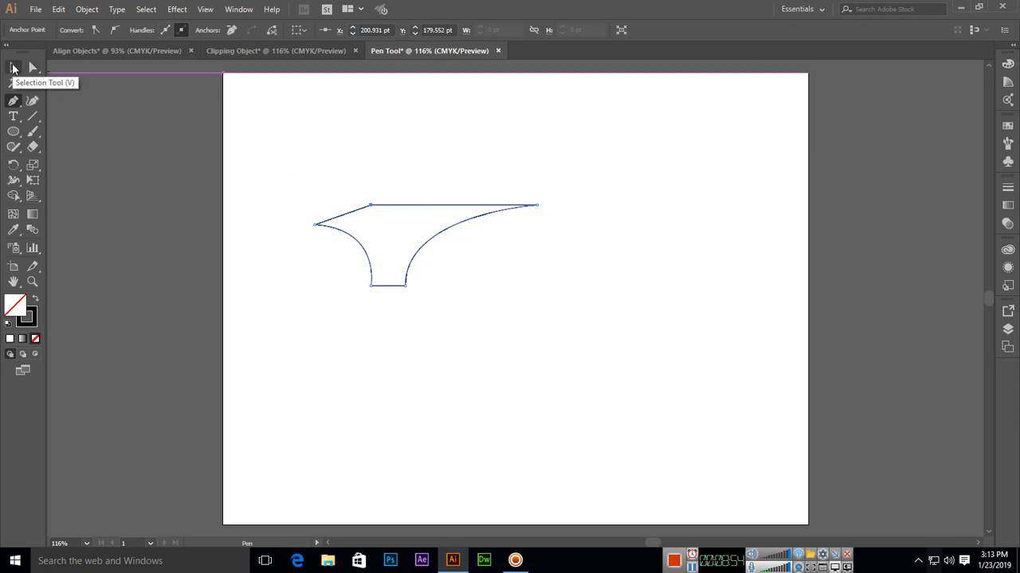
left_click(12, 67)
left_click(387, 199)
left_click(384, 206)
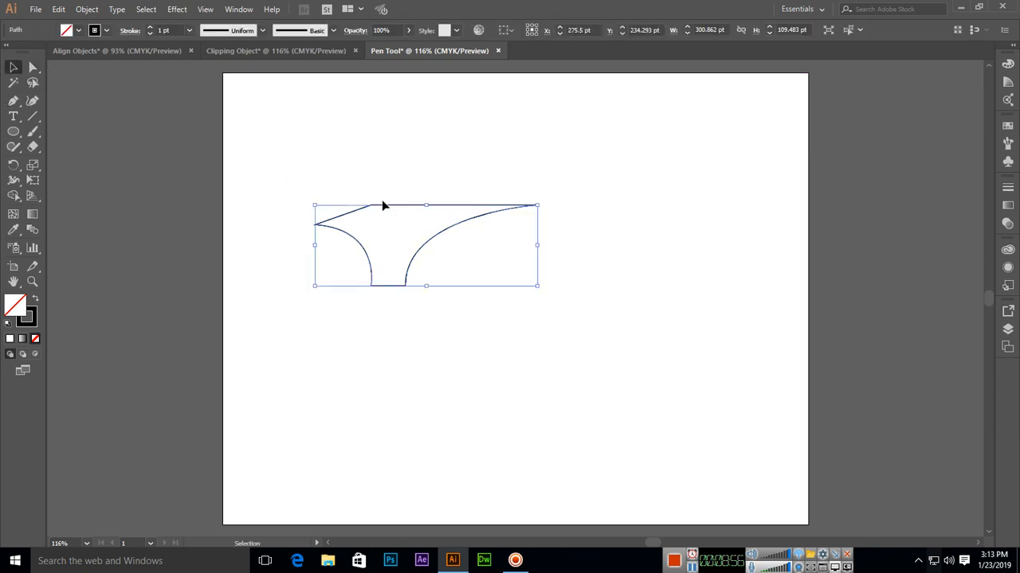
- Try several swatches as the closed pen shape's fill and settle on orange
left_click(79, 29)
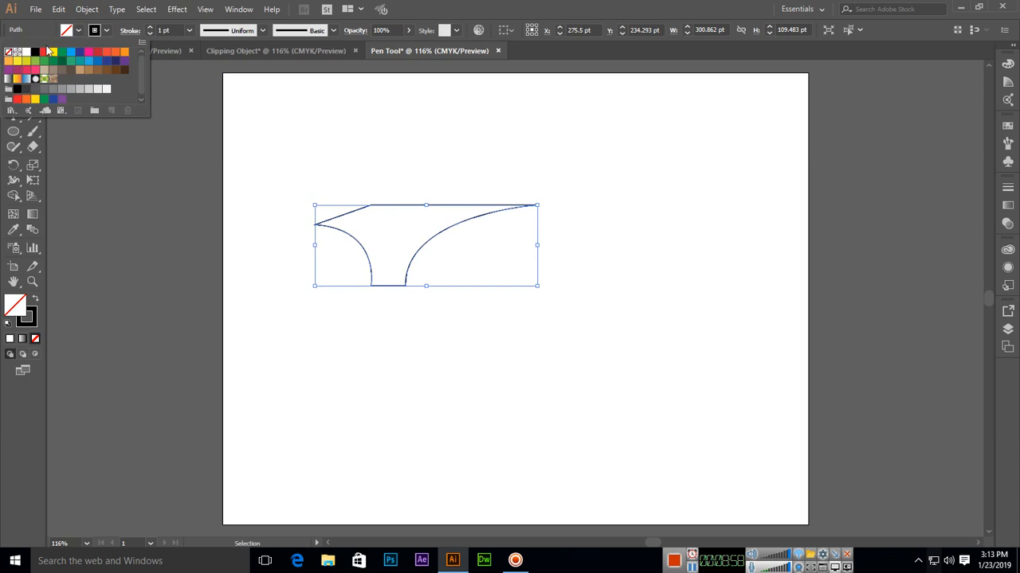
left_click(43, 52)
left_click(53, 52)
left_click(71, 53)
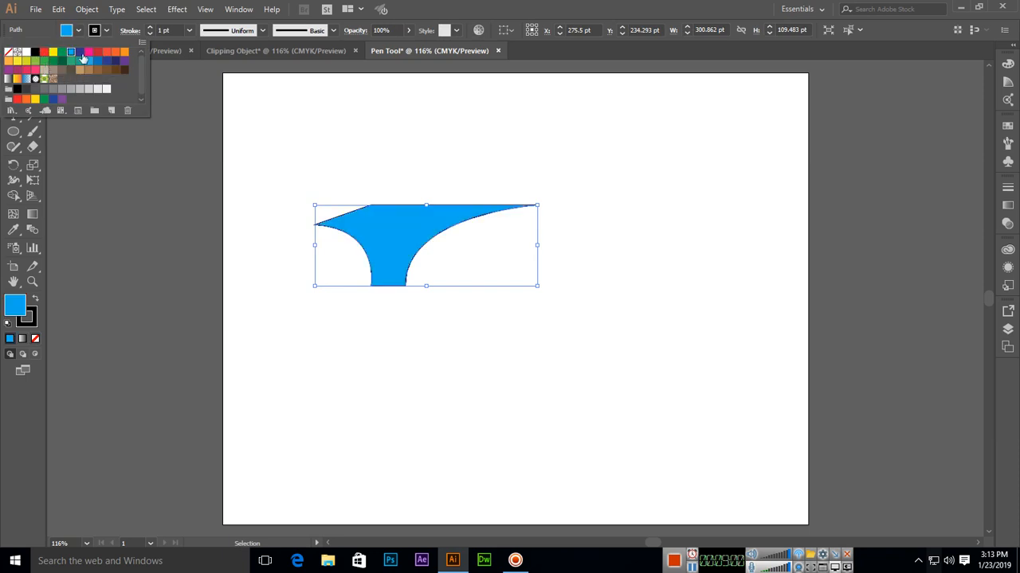
left_click(79, 53)
left_click(107, 53)
left_click(124, 52)
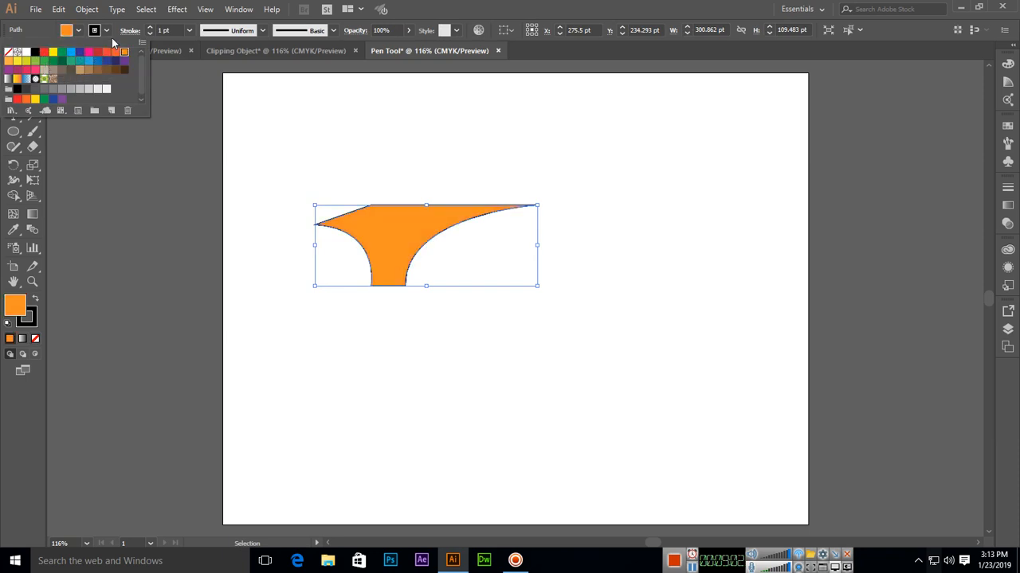
- Set the orange shape's stroke to None and deselect it
left_click(105, 30)
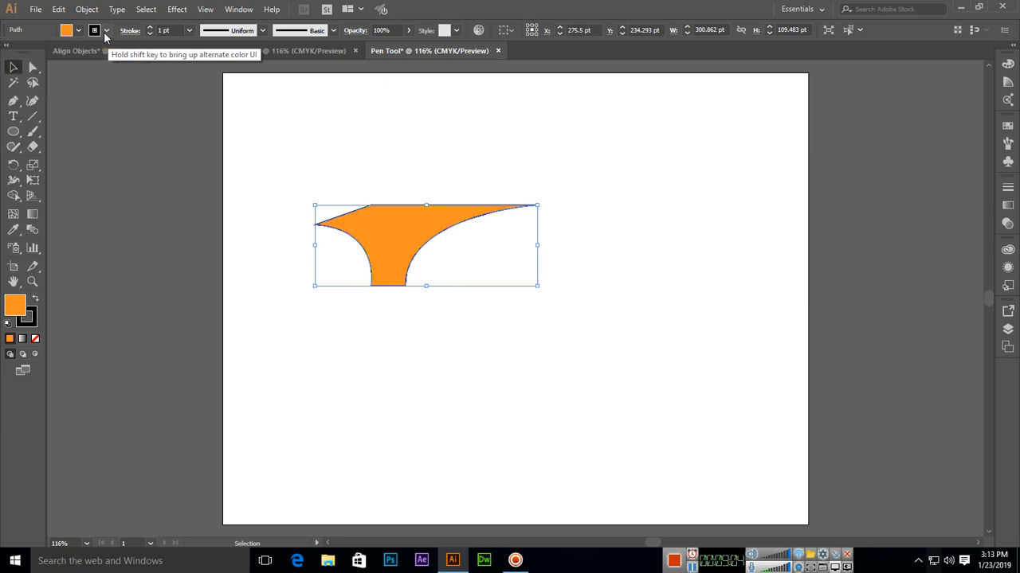
left_click(106, 31)
left_click(9, 52)
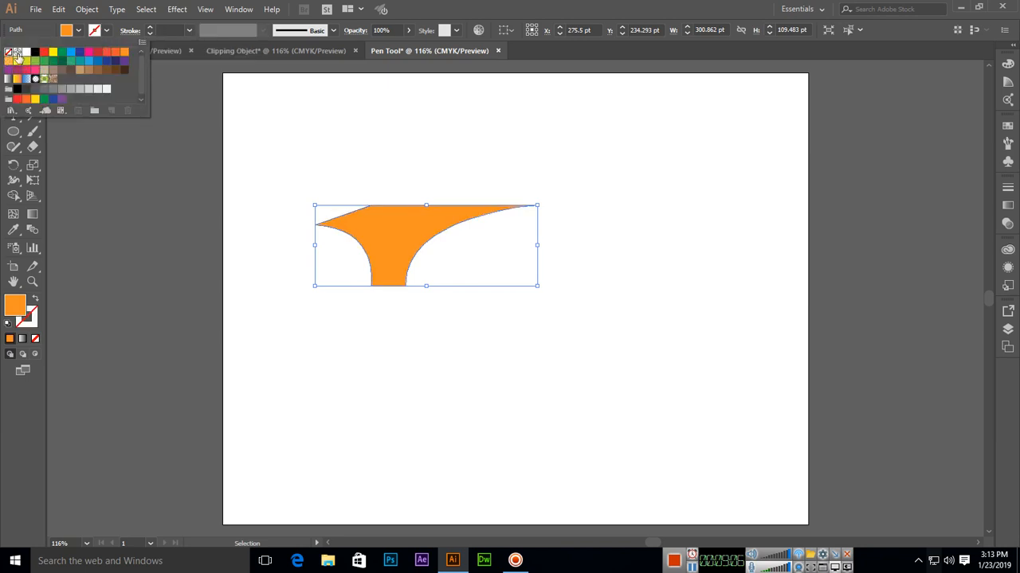
left_click(366, 154)
left_click(415, 368)
- Move the orange shape about 275 pt to the right and place a level copy flush against its left edge, offset 300.86 pt
left_click_drag(394, 246, 596, 225)
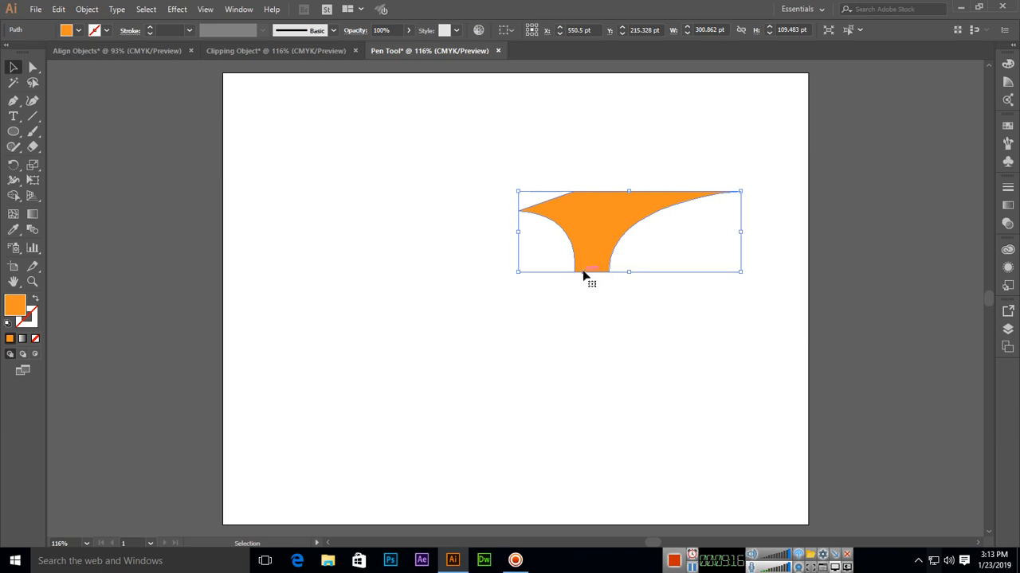
left_click_drag(592, 235, 430, 225)
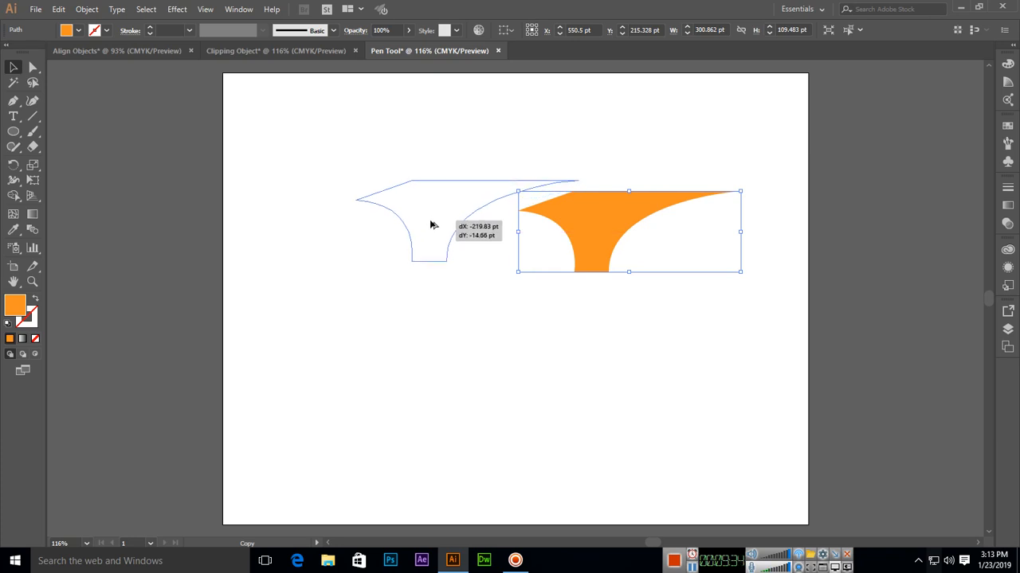
left_click_drag(430, 225, 372, 225)
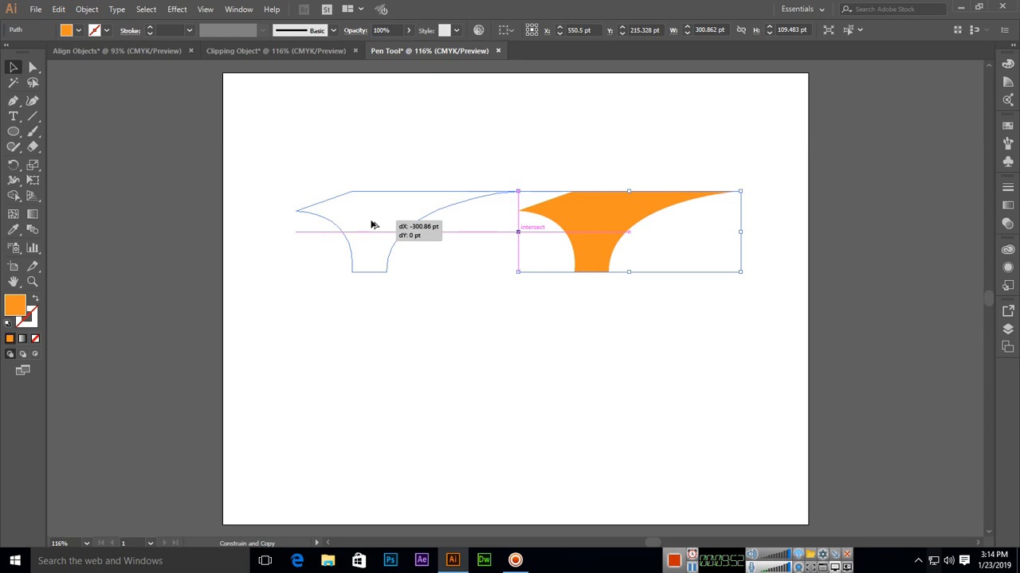
left_click_drag(371, 225, 371, 226)
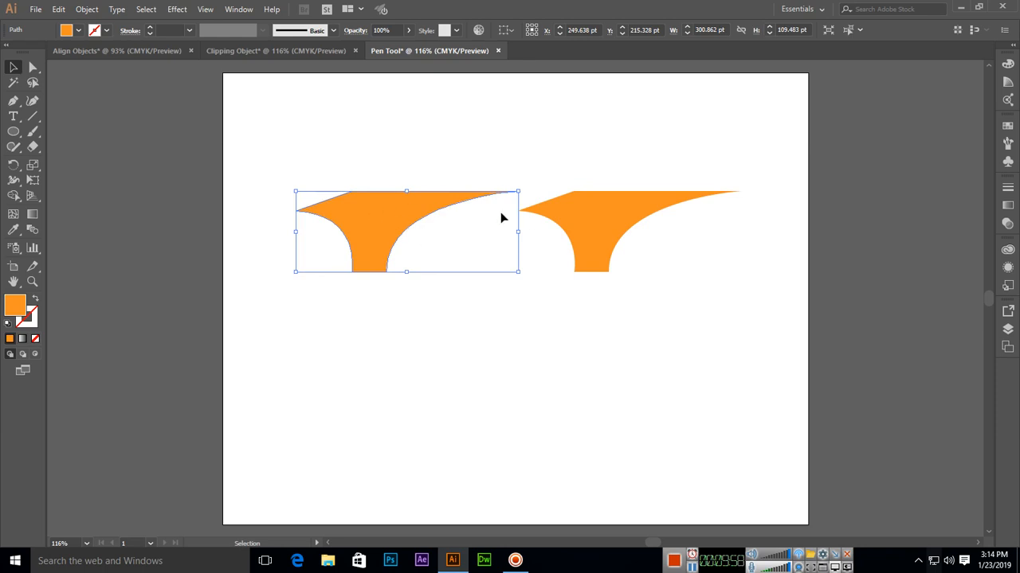
- Reflect the left copy across the Vertical axis with Preview on, then deselect it
right_click(379, 213)
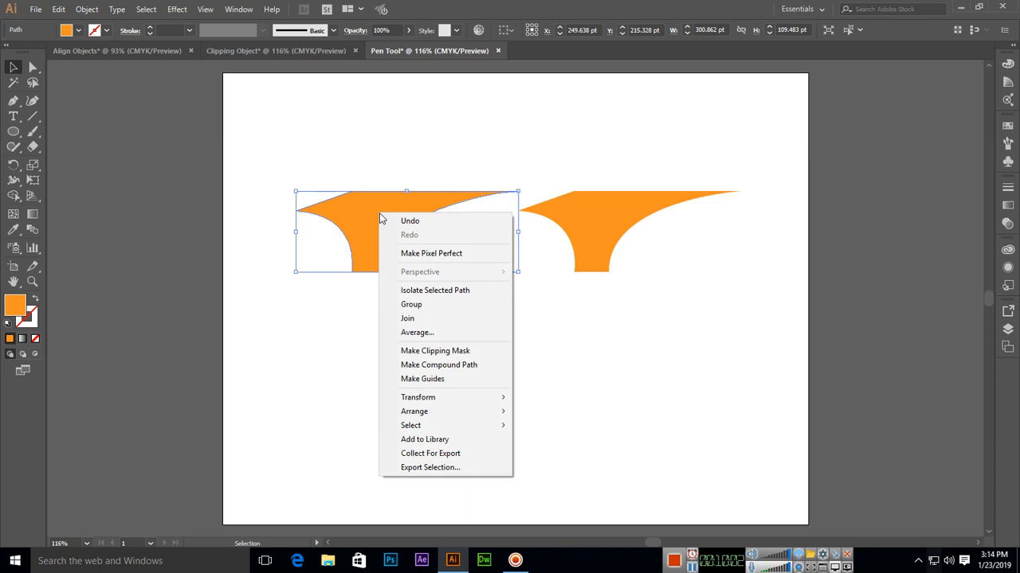
mouse_move(451, 398)
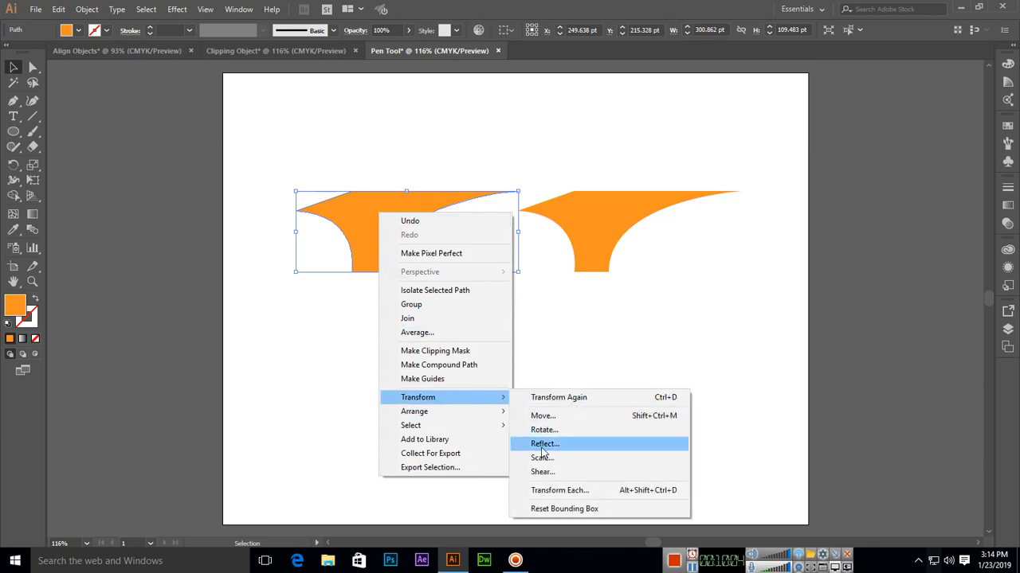
left_click(548, 446)
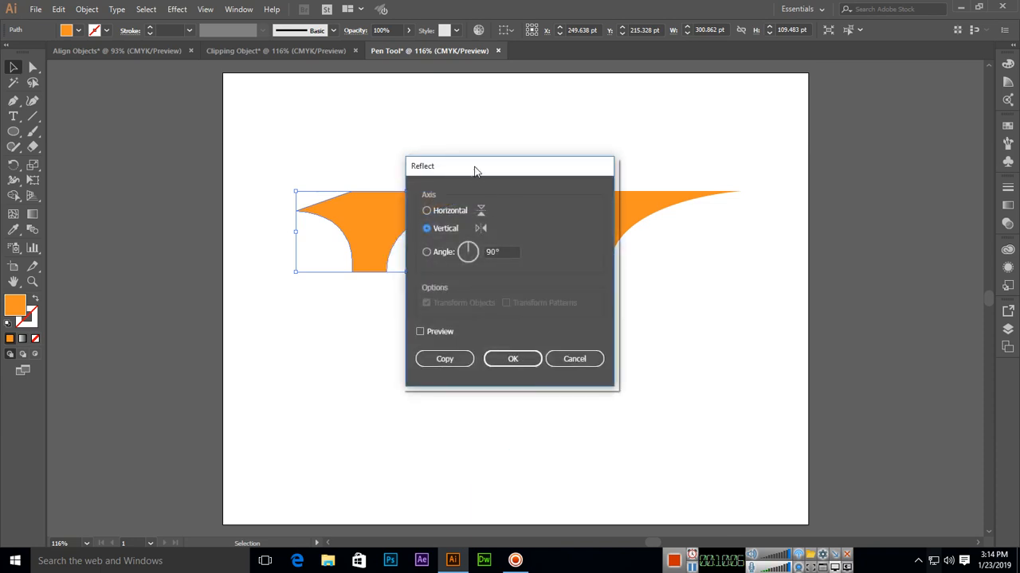
left_click_drag(474, 171, 745, 185)
left_click(689, 345)
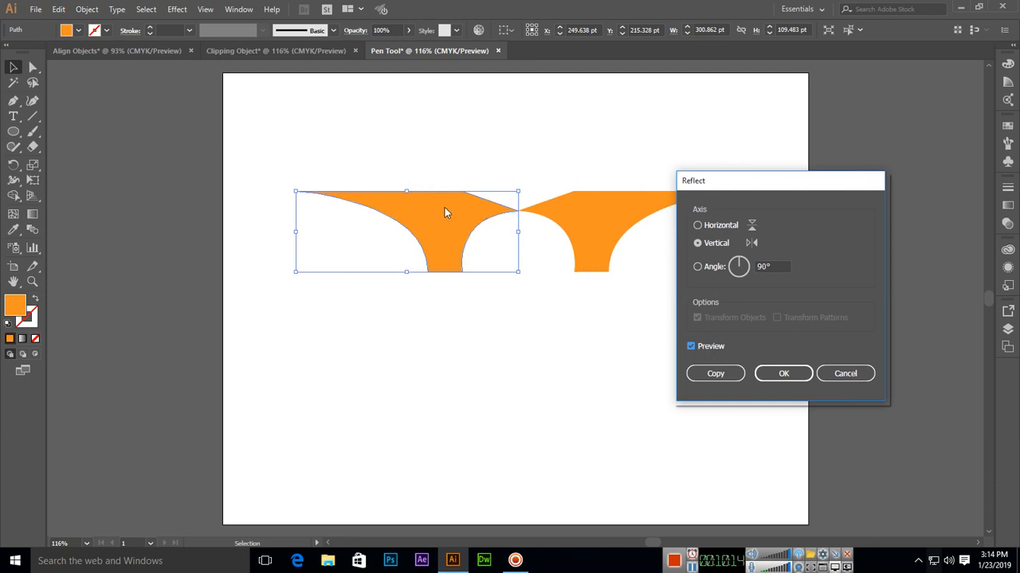
left_click(777, 378)
left_click(619, 348)
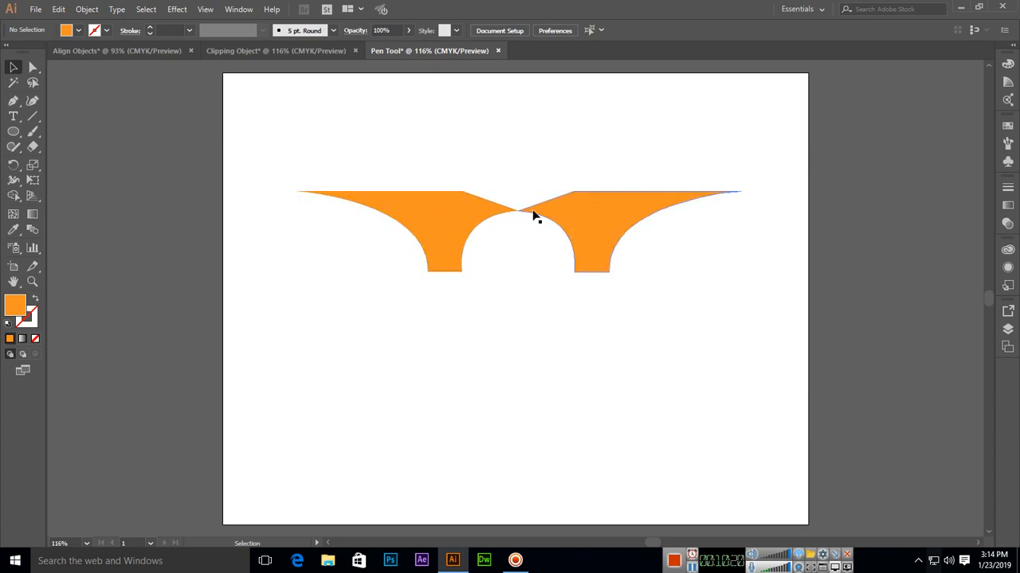
- Select both mirrored halves and place a copy of the pair directly below, offset 109.48 pt vertically
left_click(454, 224)
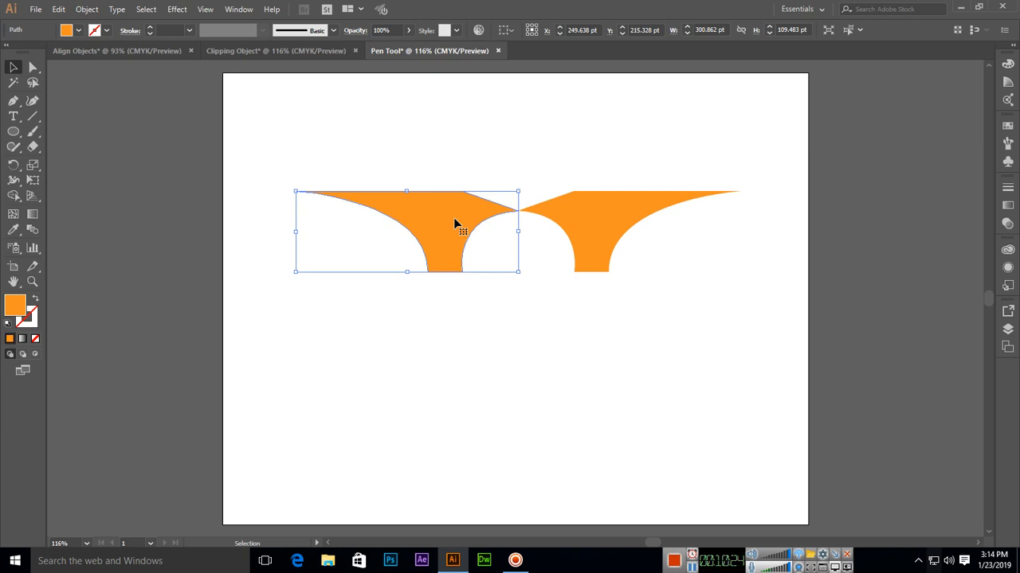
left_click(582, 219, "shift")
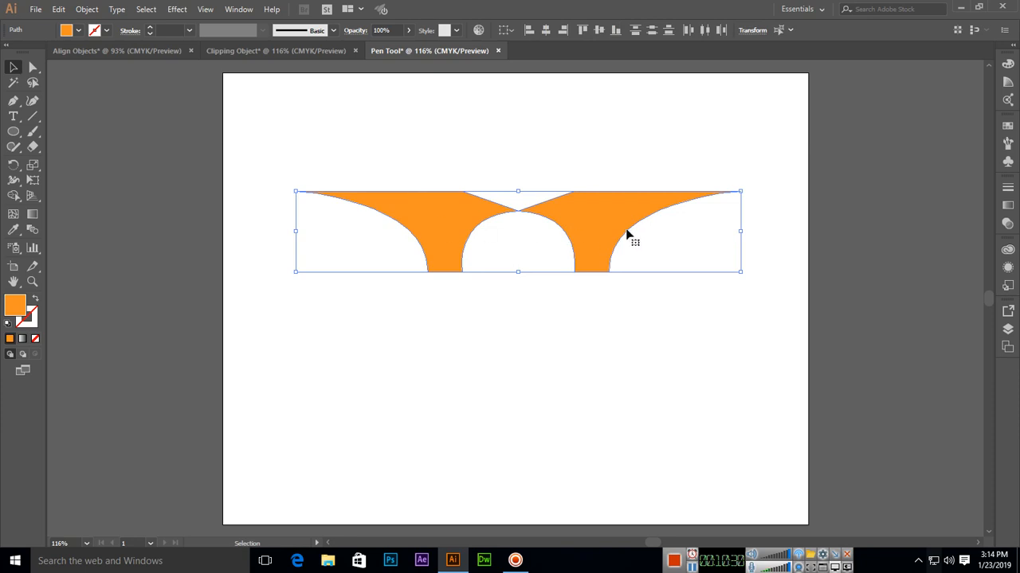
left_click_drag(612, 215, 602, 299)
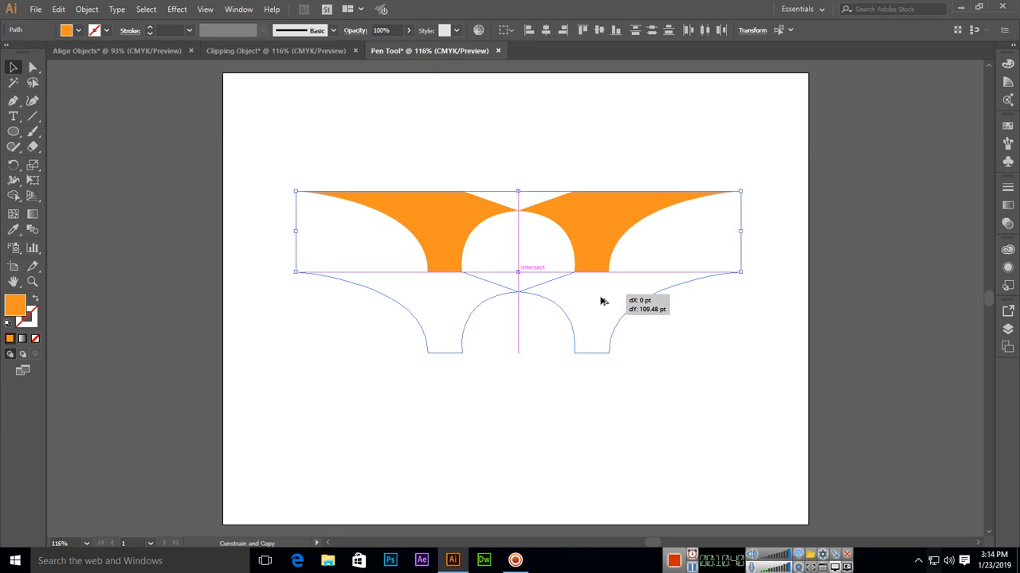
left_click_drag(602, 301, 602, 301)
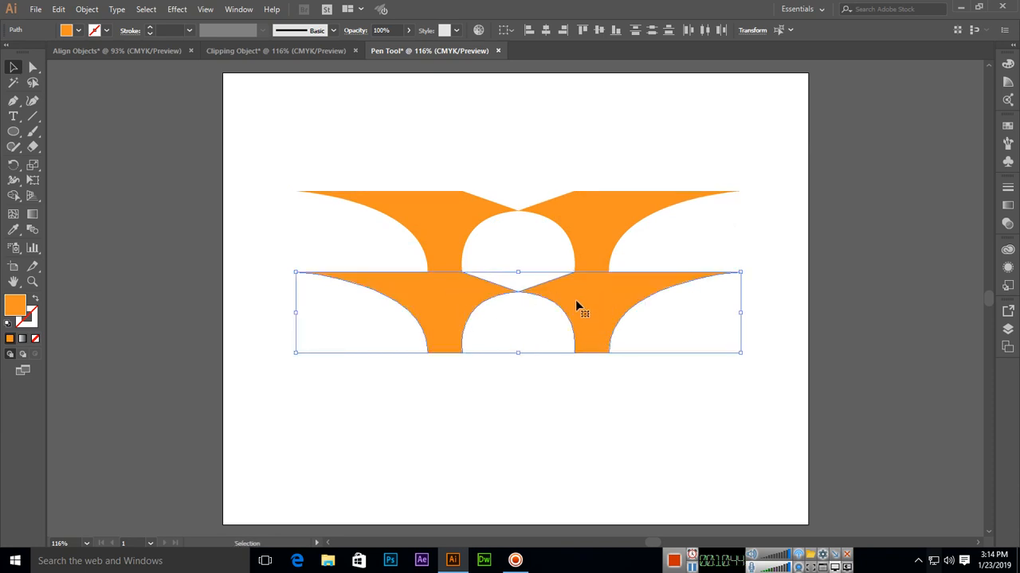
- Reflect the lower pair across the Horizontal axis and deselect it
right_click(574, 296)
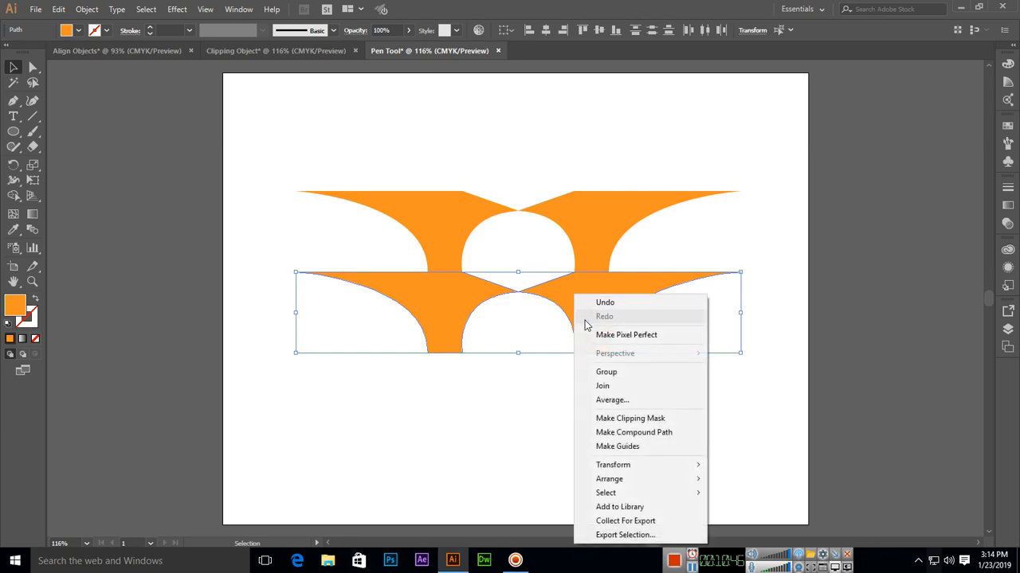
mouse_move(629, 467)
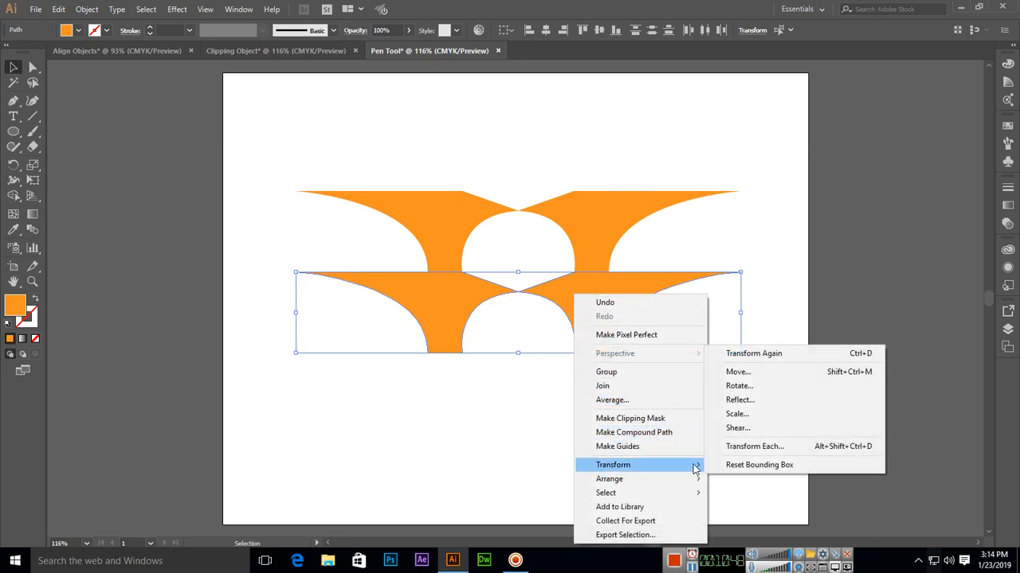
left_click(741, 404)
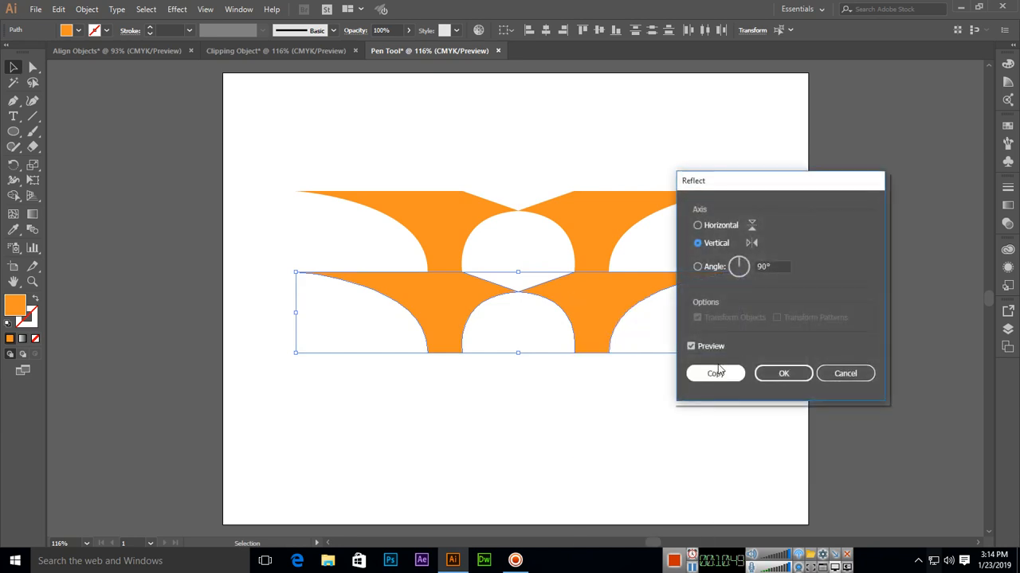
left_click(699, 226)
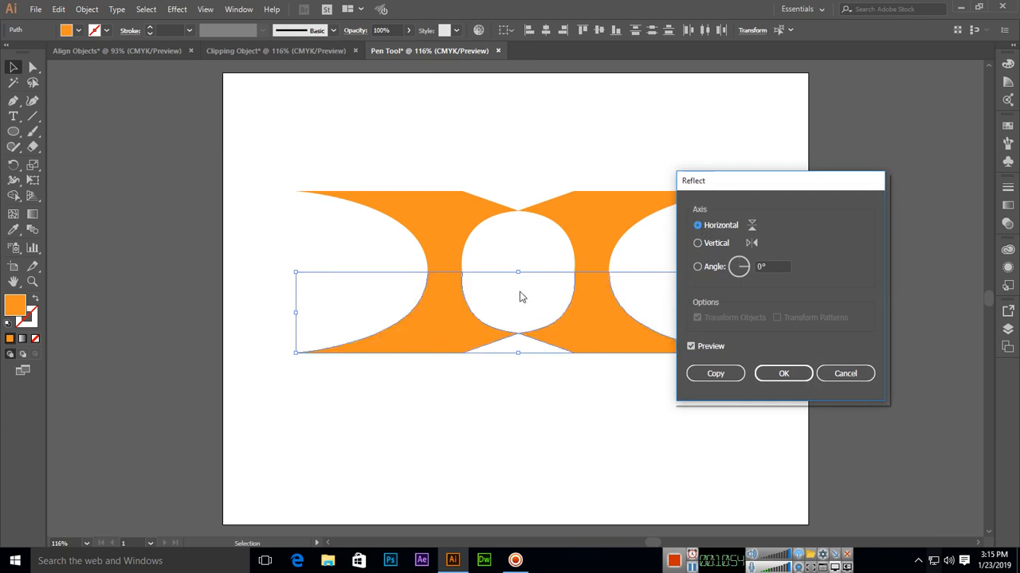
left_click(785, 373)
left_click(632, 390)
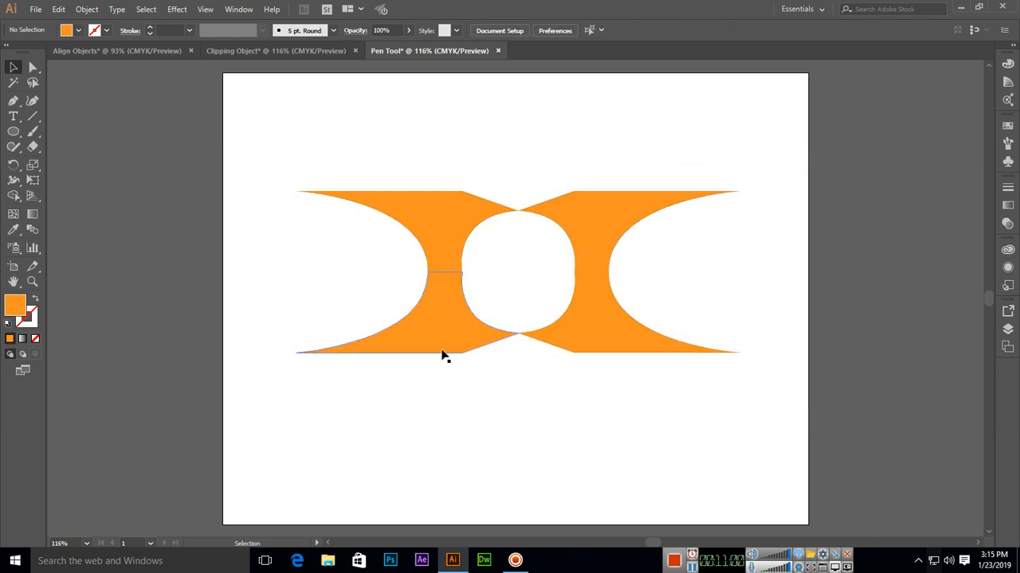
- Scale all four shapes down together proportionally to about a third of their size and move them into the artboard's upper-left corner
left_click_drag(273, 166, 755, 391)
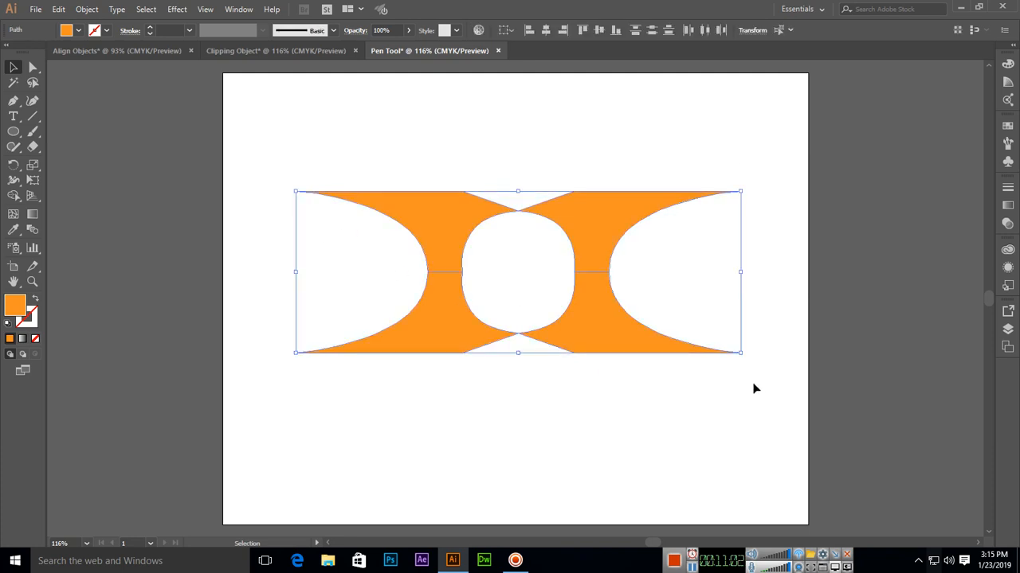
left_click_drag(740, 190, 586, 329)
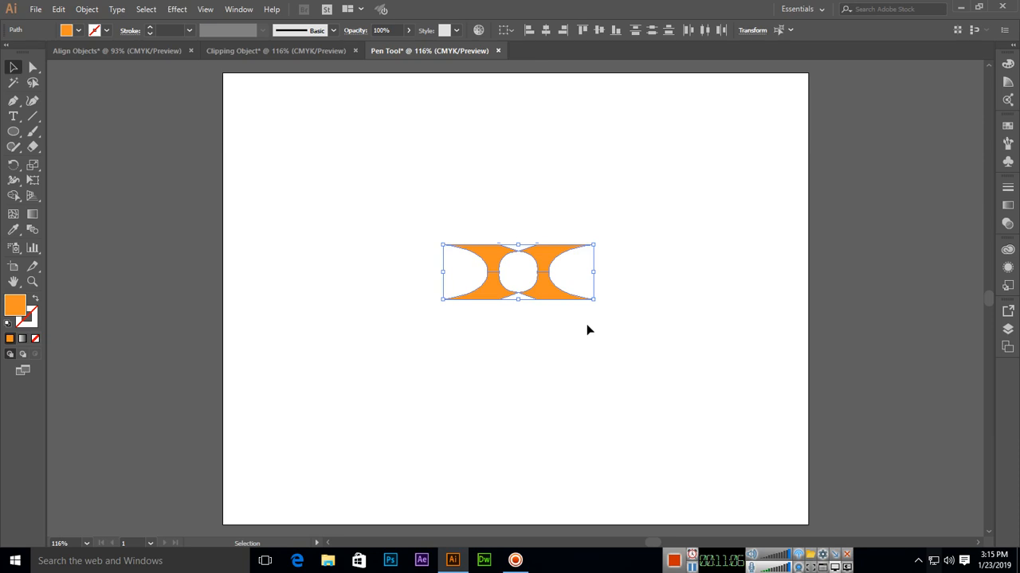
left_click_drag(540, 293, 321, 121)
left_click_drag(191, 72, 384, 146)
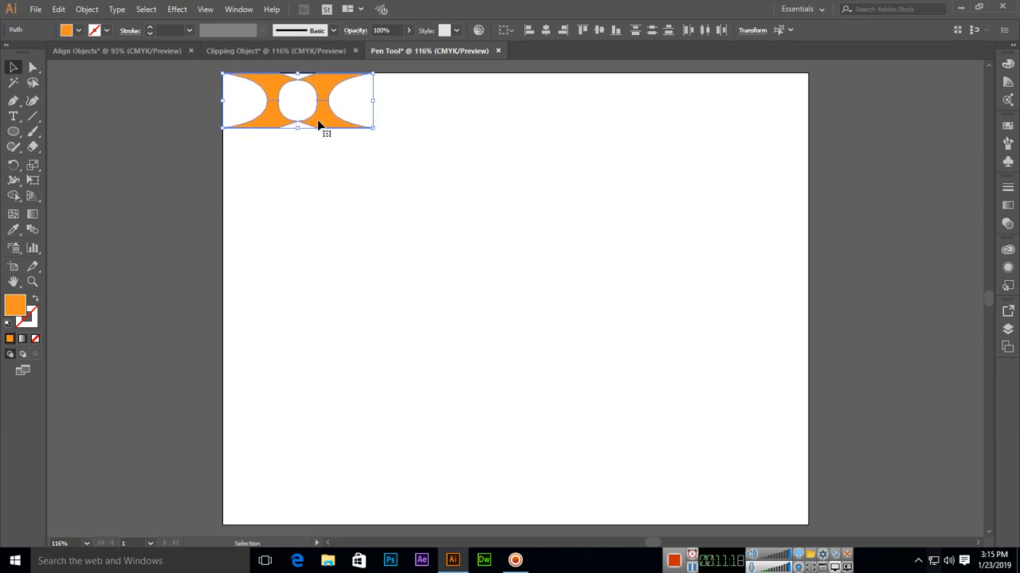
- Copy the small motif flush to its right and repeat the transformation twice to form a row of four across the artboard
left_click_drag(318, 124, 470, 136)
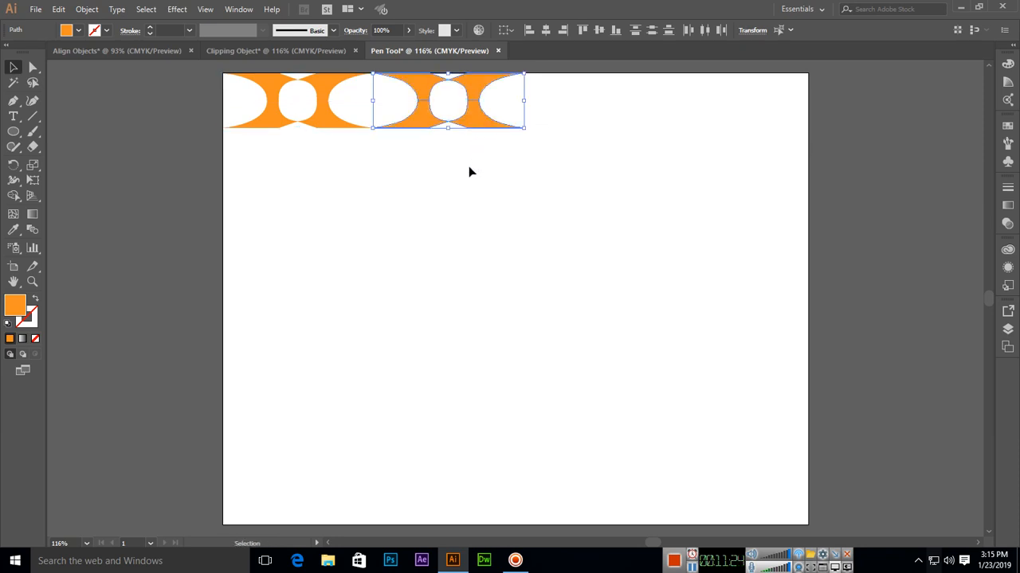
key("a")
key("ctrl+d")
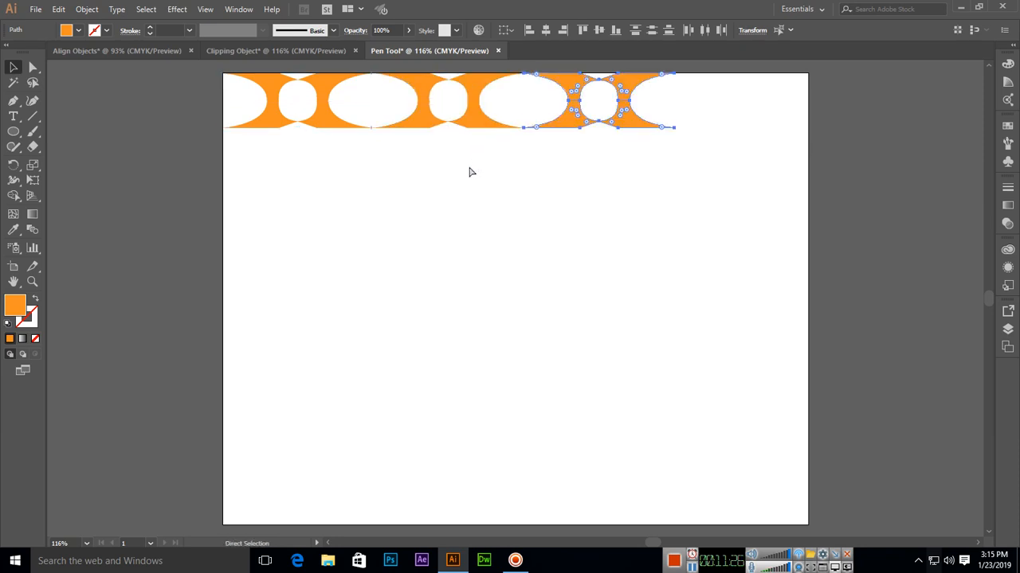
key("ctrl+d")
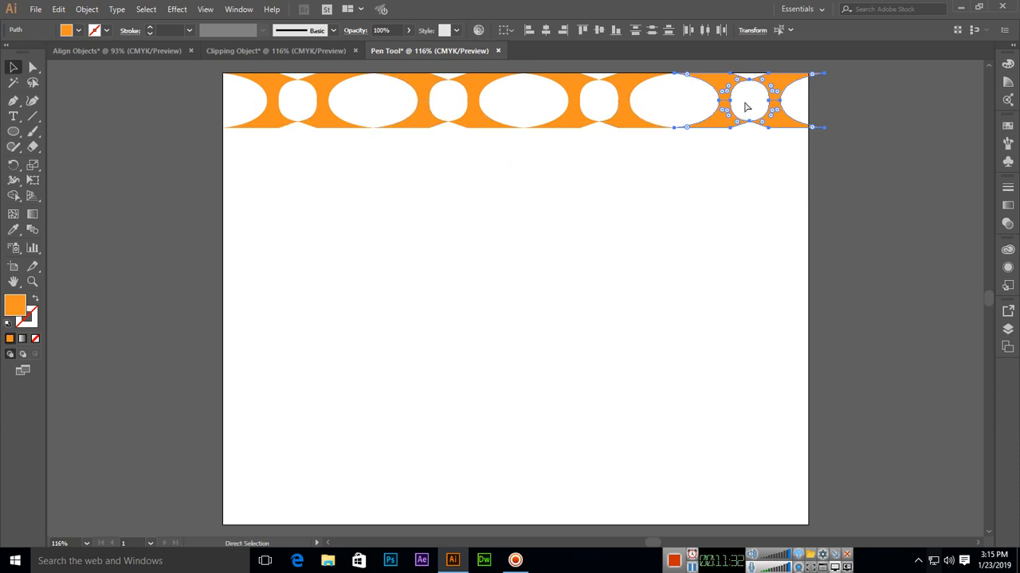
- Select the whole row, copy it flush below, and repeat the transformation until nine rows cover the artboard
key("v")
left_click_drag(211, 65, 780, 150)
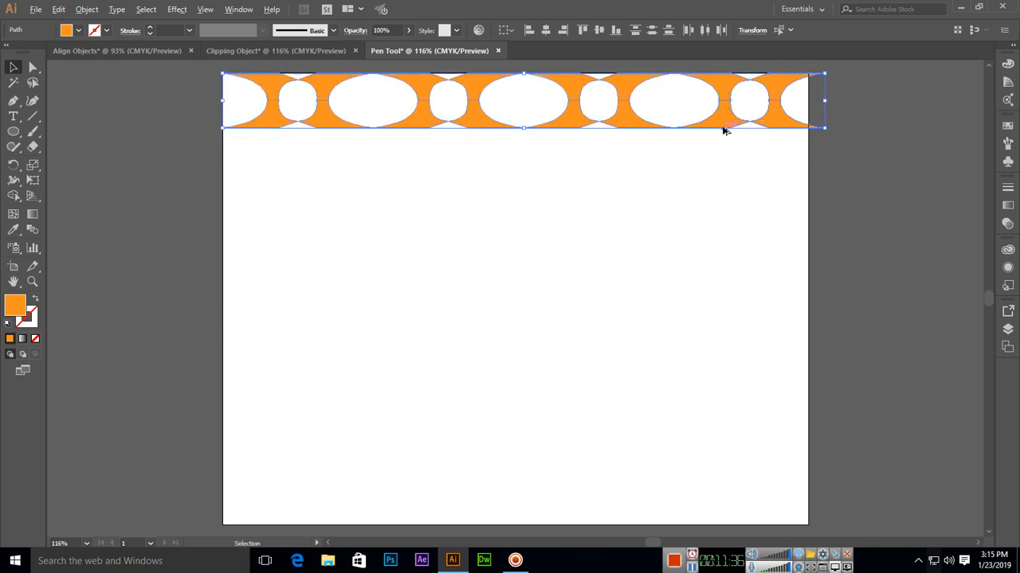
left_click_drag(724, 130, 720, 188)
key("ctrl+d")
key("ctrl+d")
key("ctrl+d")
key("ctrl+d")
key("ctrl+d")
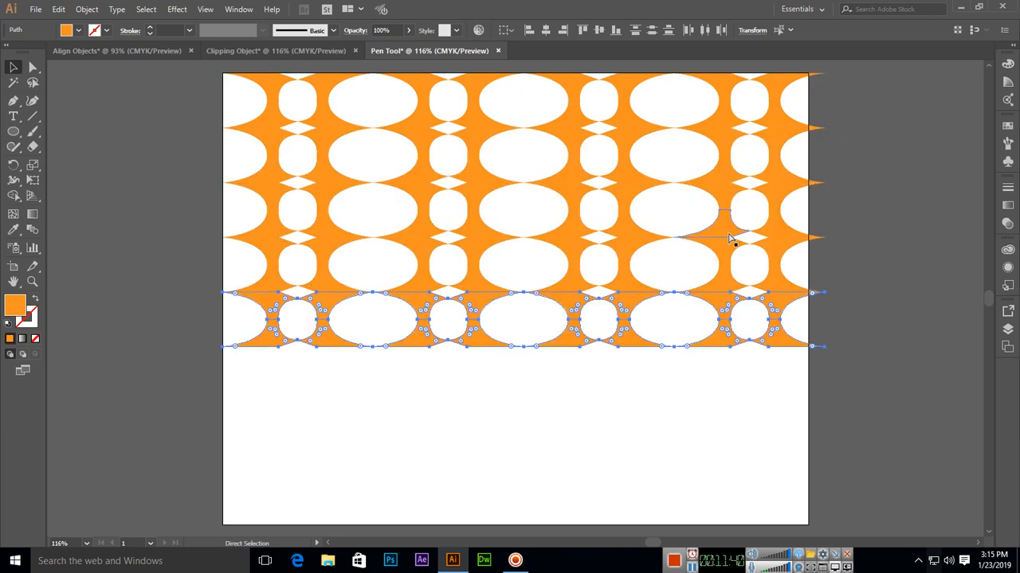
key("ctrl+d")
key("ctrl+d")
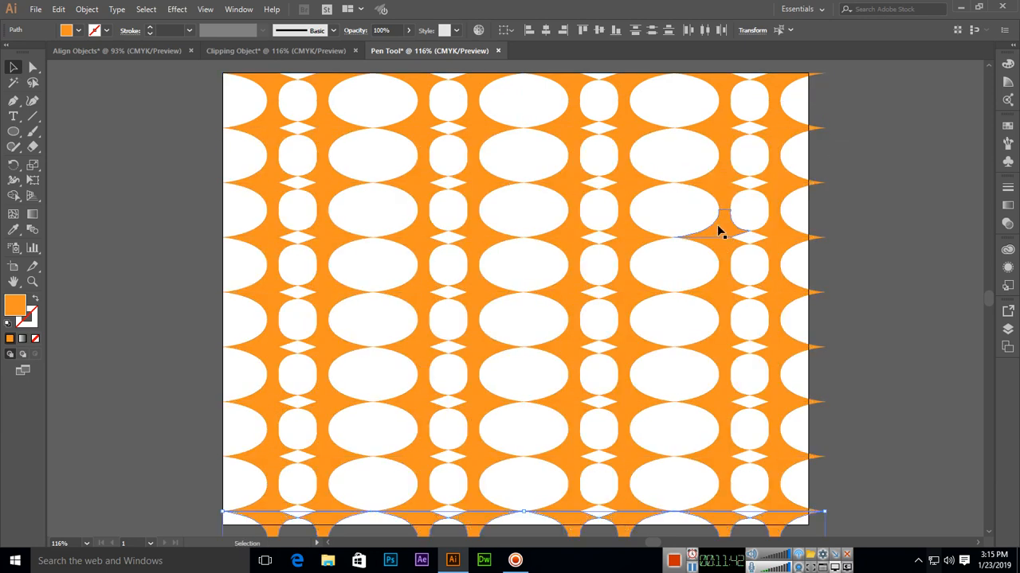
- Enlarge the artboard to about 815 by 668 pt so its right and lower edges meet the pattern's outer edges
key("ctrl+minus")
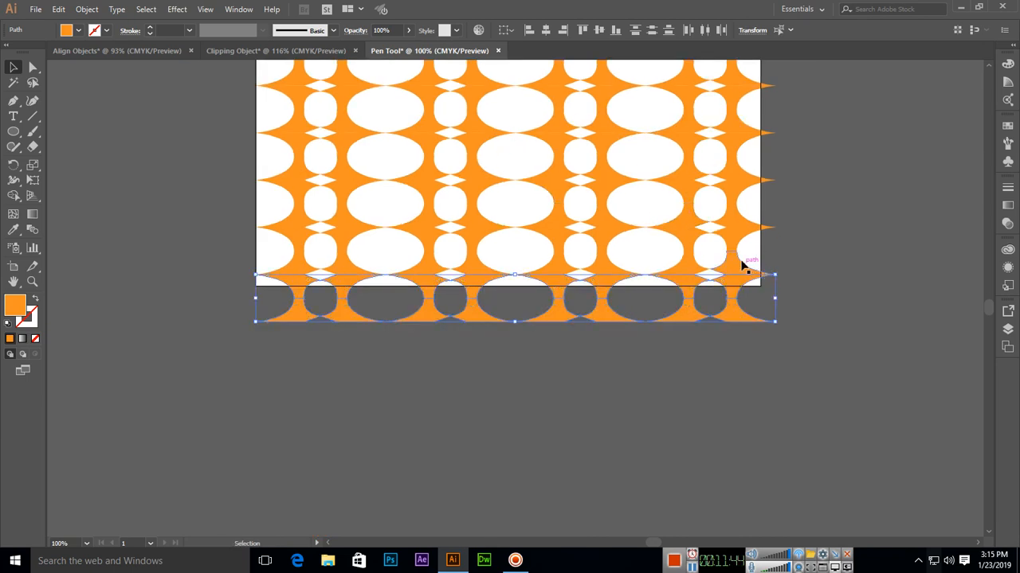
left_click_drag(628, 238, 622, 373)
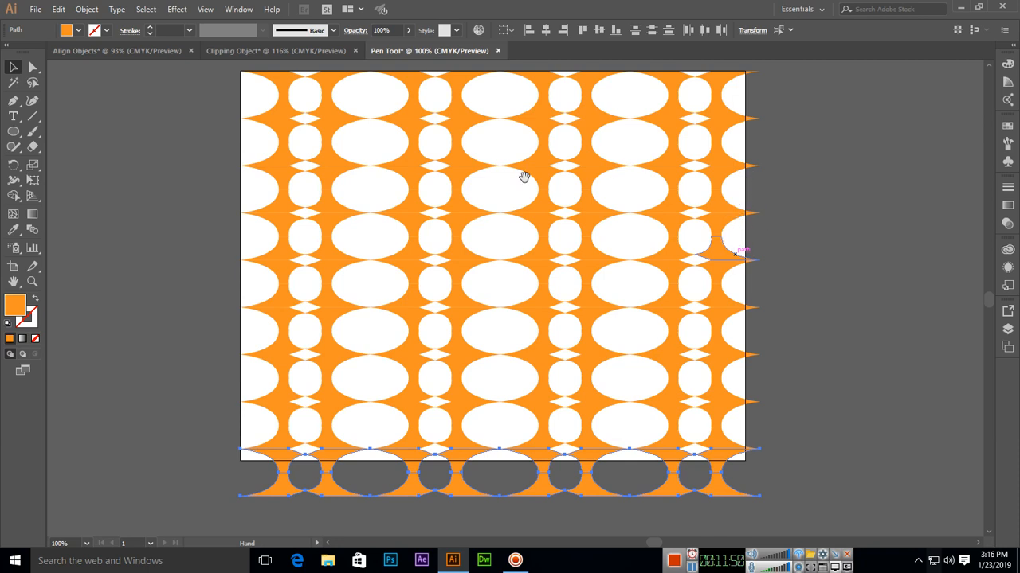
left_click(13, 267)
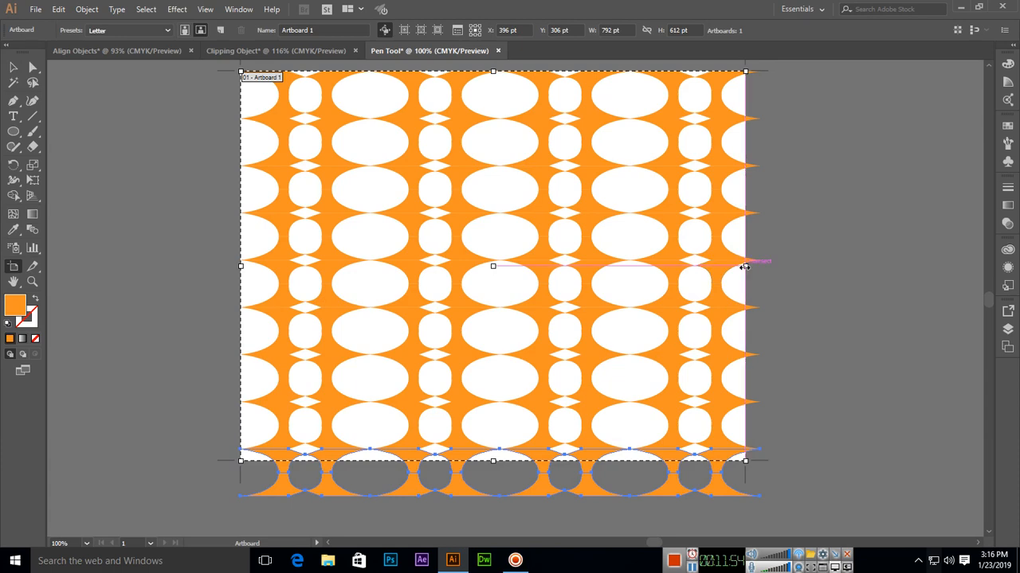
left_click_drag(746, 266, 760, 267)
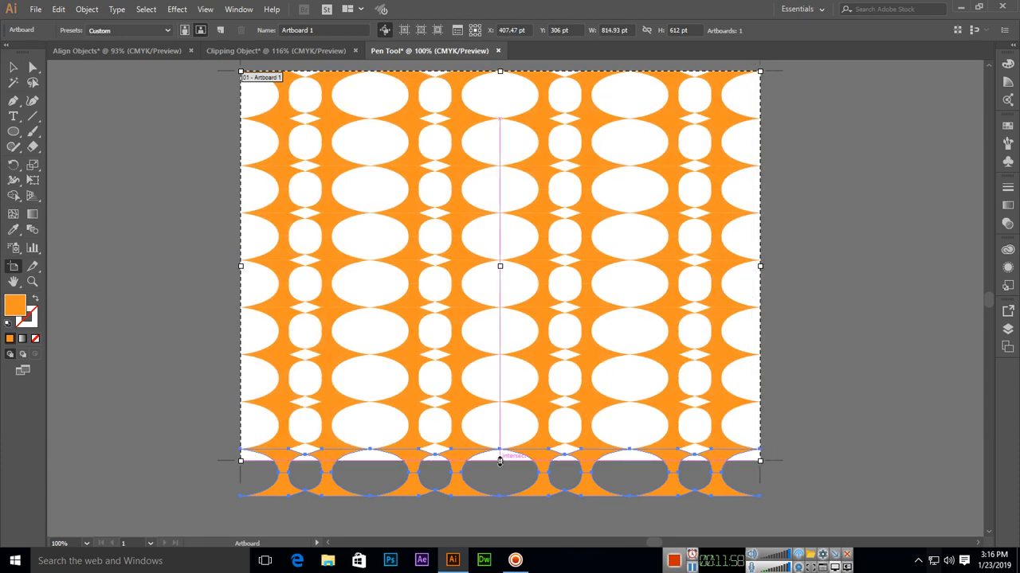
left_click_drag(499, 460, 499, 496)
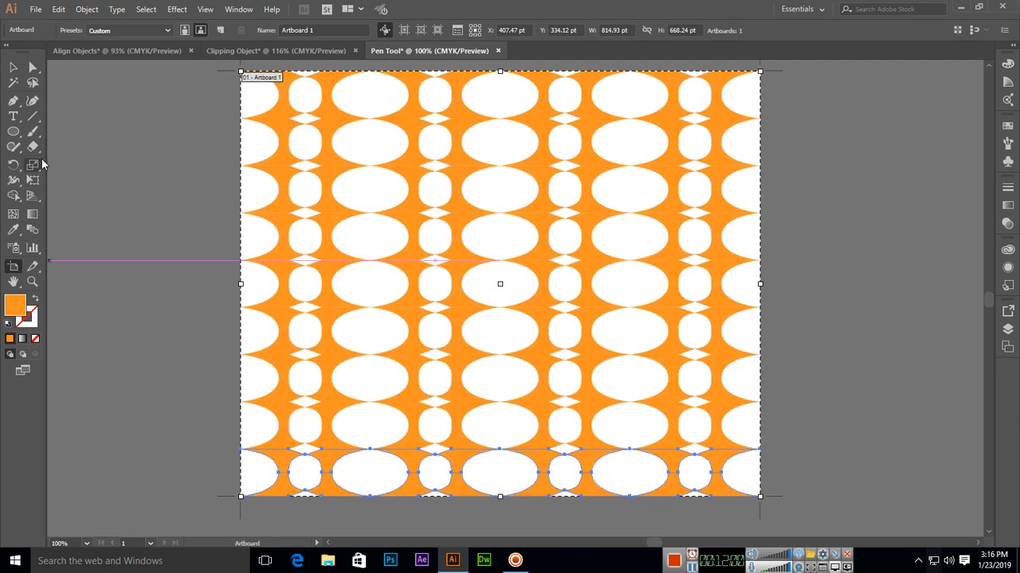
left_click(13, 67)
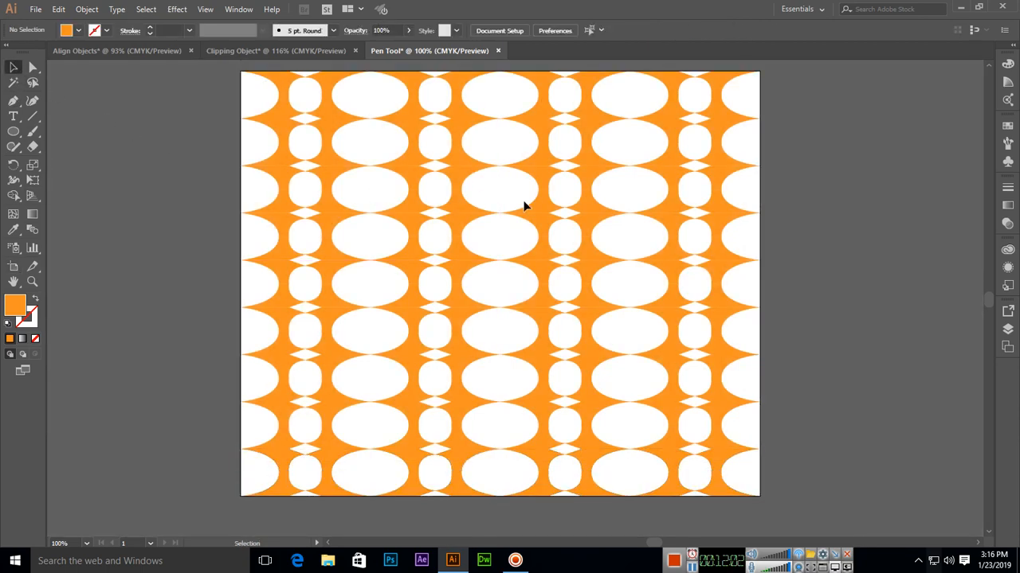
- Preview the finished pattern in full screen, then return to the normal screen mode with the artboard fitted to the window
scroll(517, 209, "up", 1)
key("f")
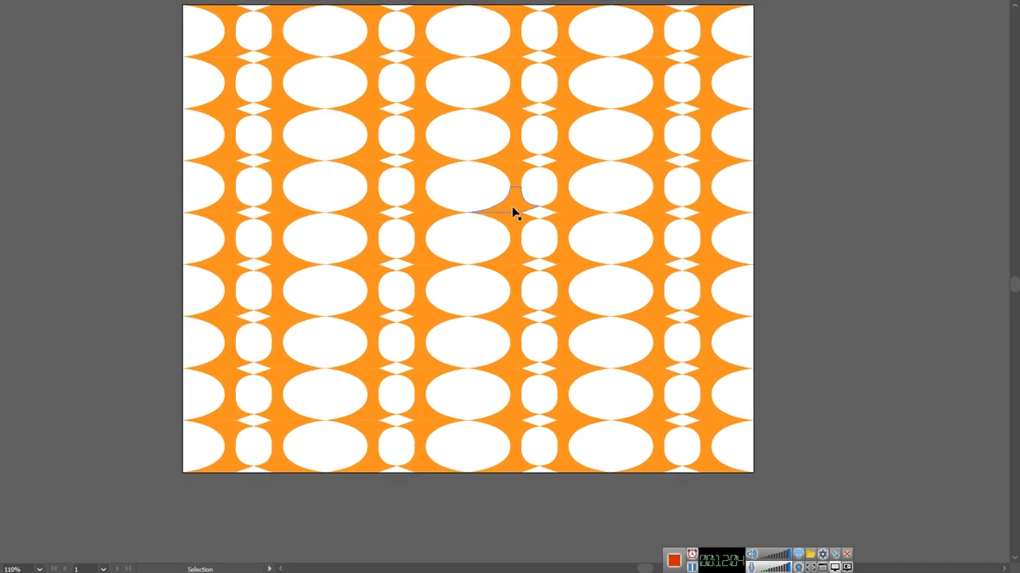
key("ctrl+0")
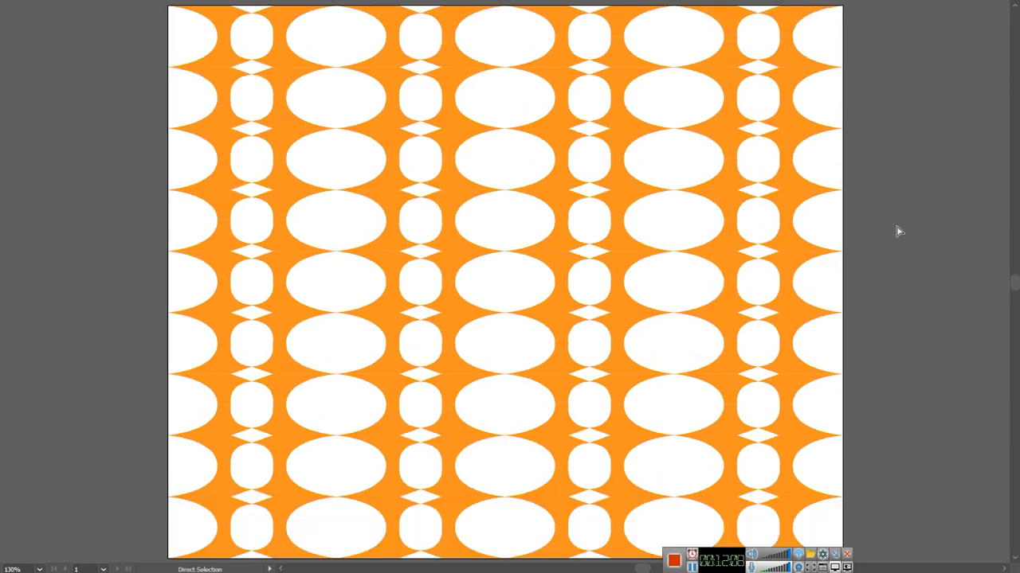
key("f")
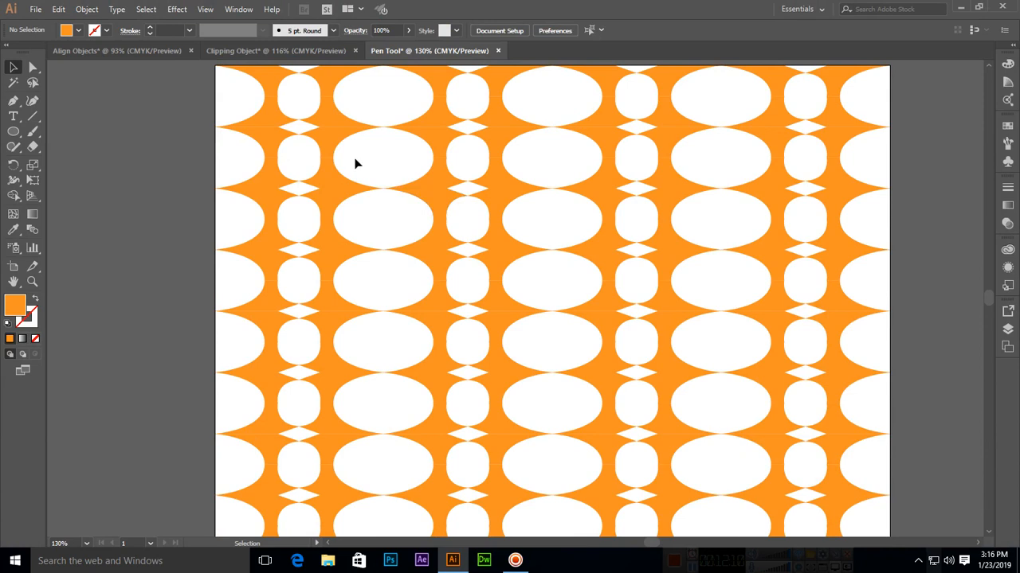
key("ctrl+0")
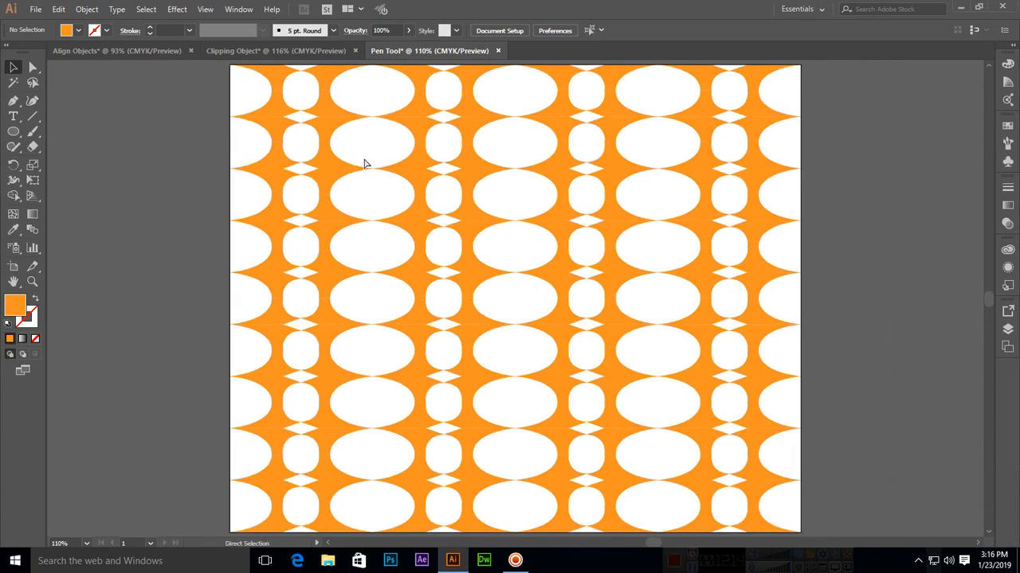
- Create a new landscape Letter document of 792 x 612 pt named Shape Builder Tool
key("ctrl+n")
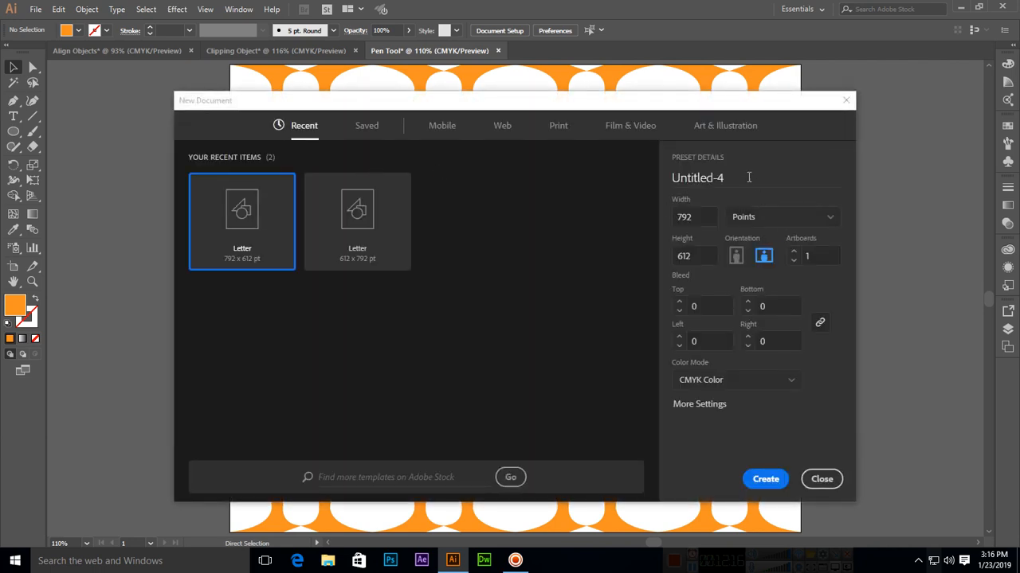
type("Shape Builder")
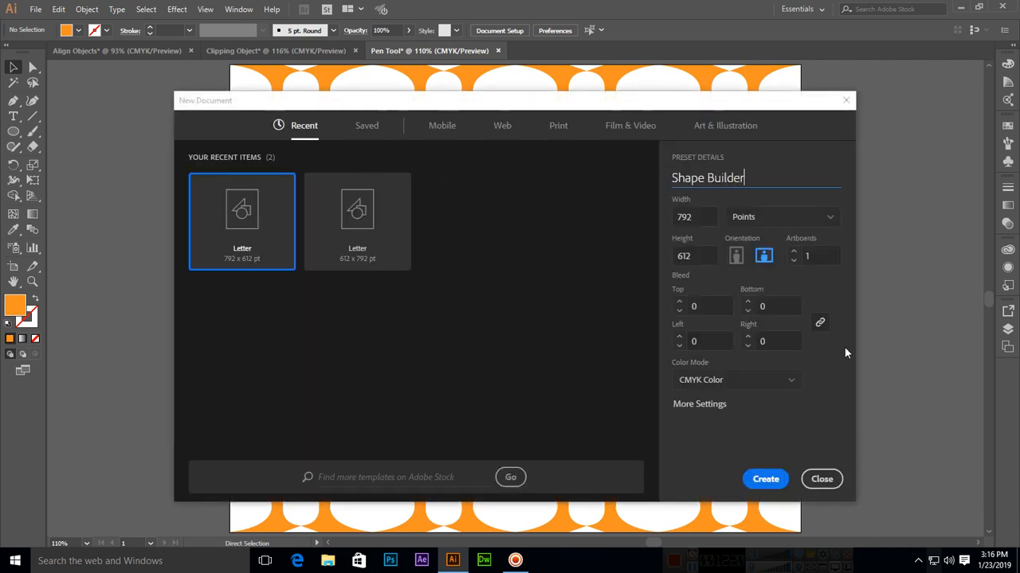
type(" Tool")
left_click(761, 480)
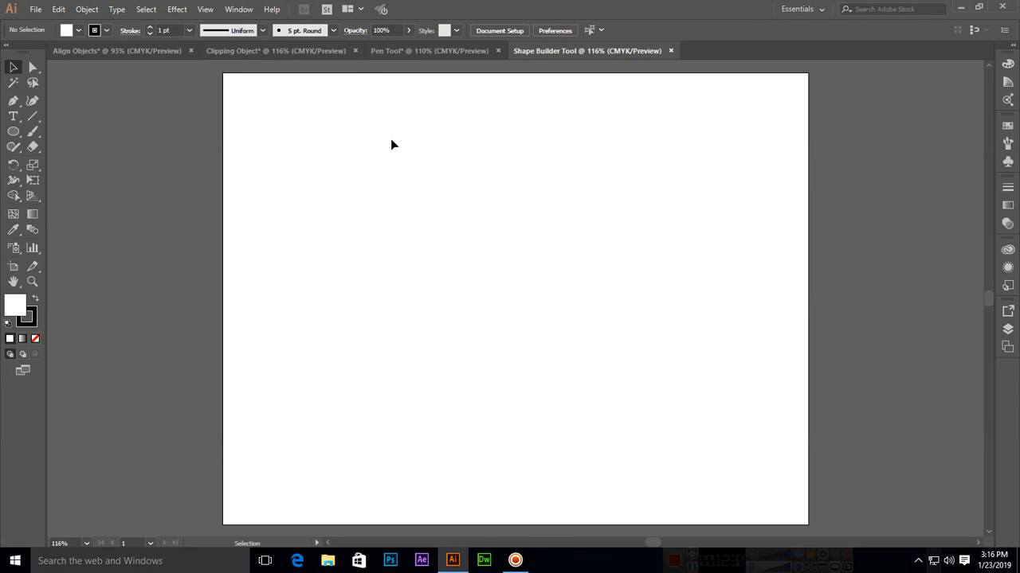
- Draw a circle about 226 pt wide left of the artboard's centre, with an orange fill and no stroke
left_click(12, 134)
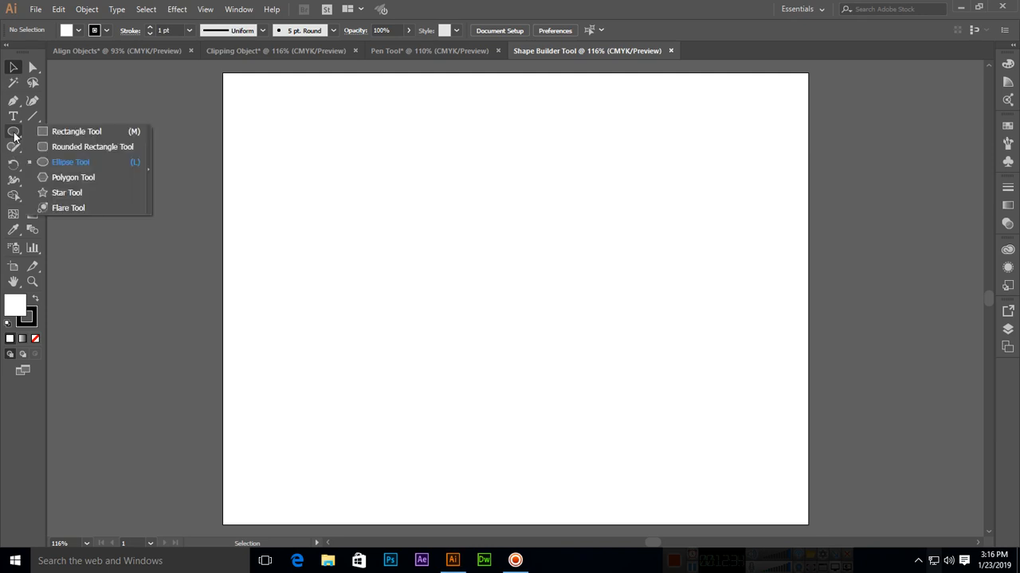
left_click(73, 161)
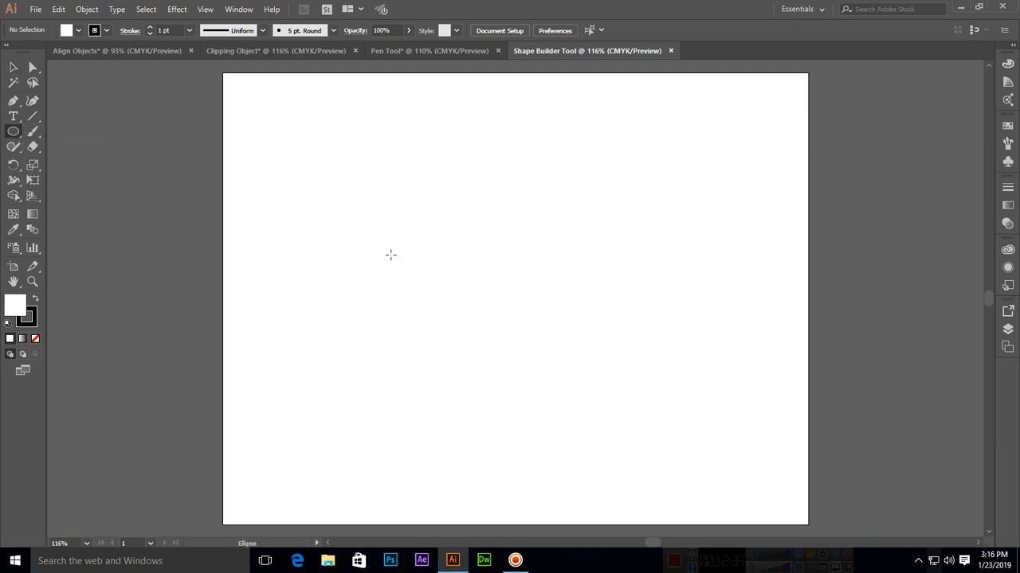
left_click_drag(319, 216, 448, 383)
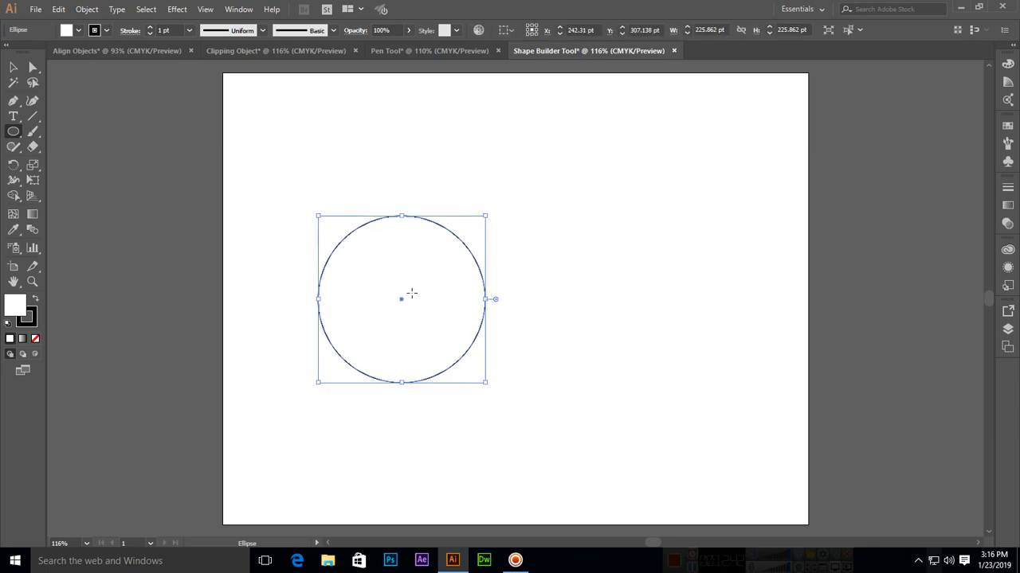
left_click(79, 30)
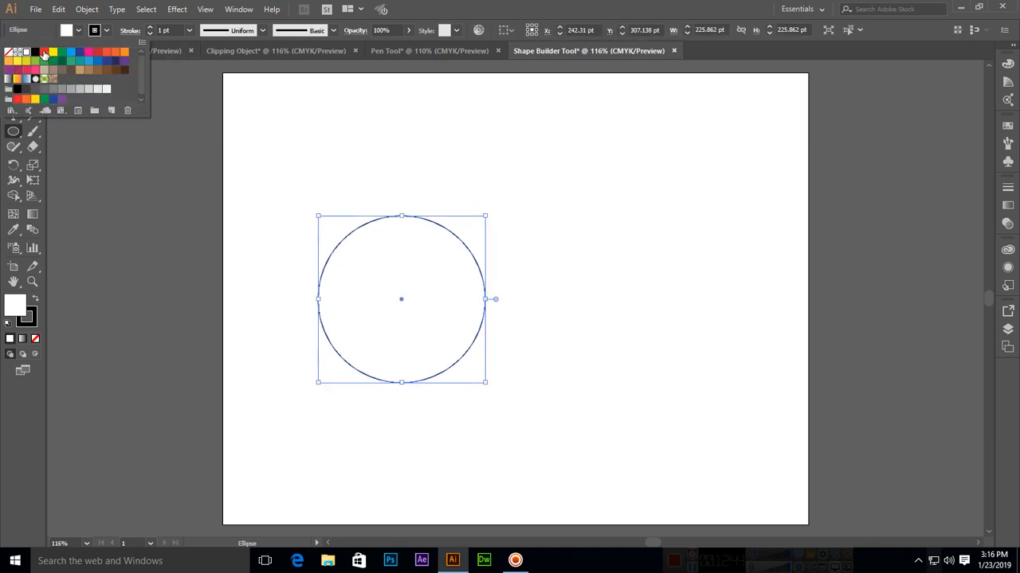
left_click(124, 53)
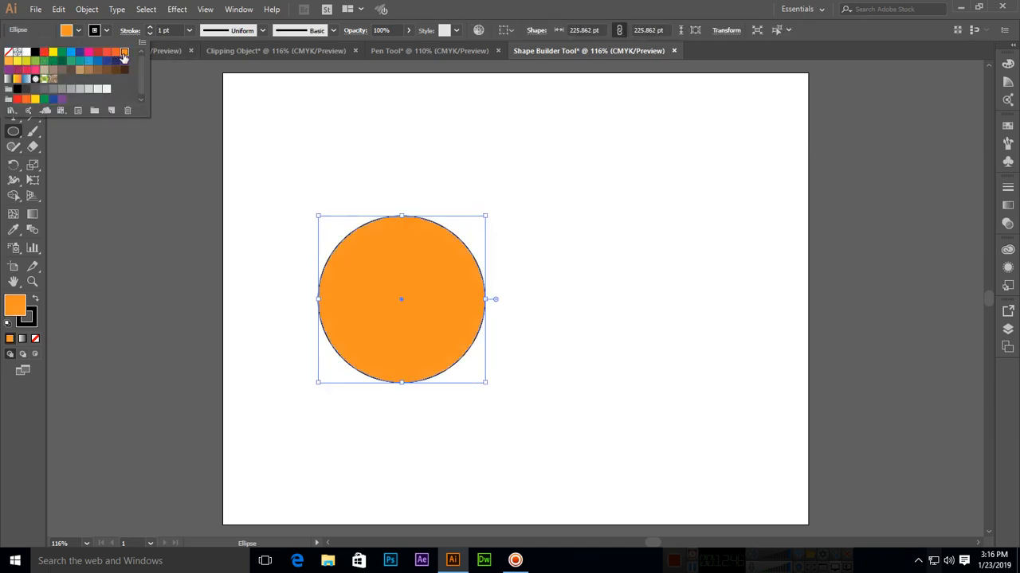
left_click(7, 53)
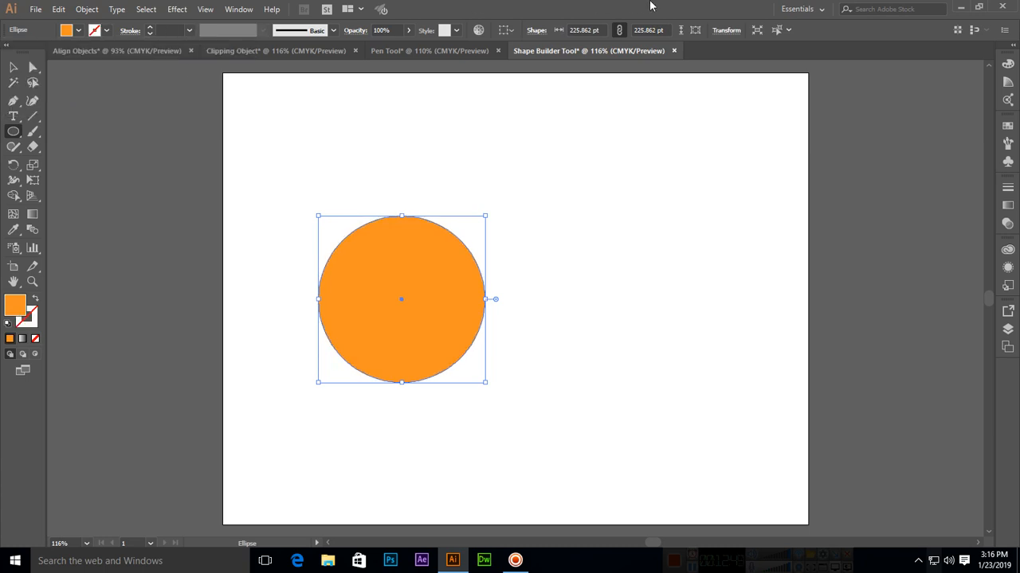
- Draw a five-pointed star about 82 pt wide to the lower right of the orange circle and fill it red
left_click(13, 133)
left_click(70, 193)
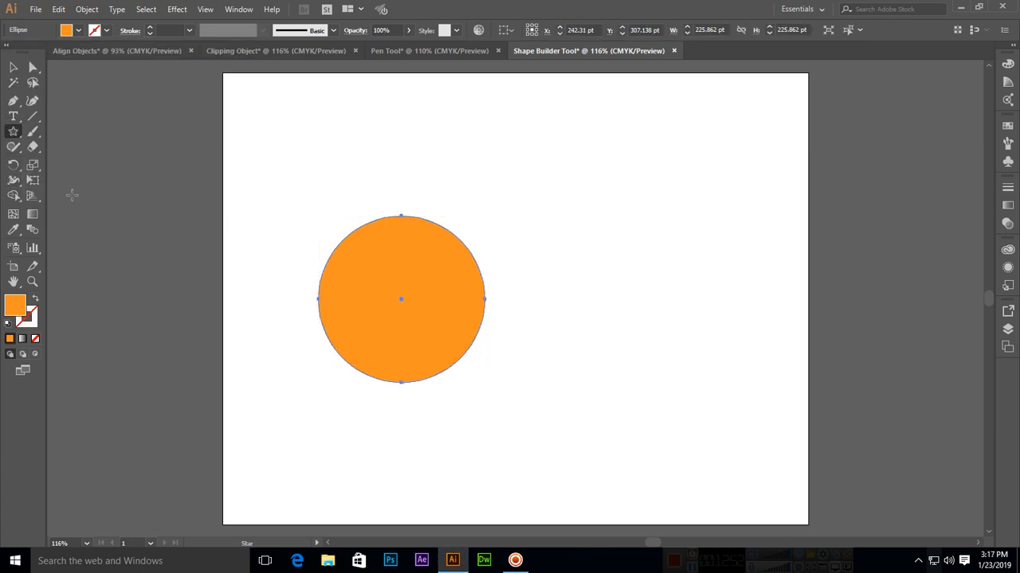
left_click_drag(535, 407, 557, 432)
key("Down")
key("Down")
key("Down")
key("Down")
key("Down")
key("Down")
key("Down")
key("Down")
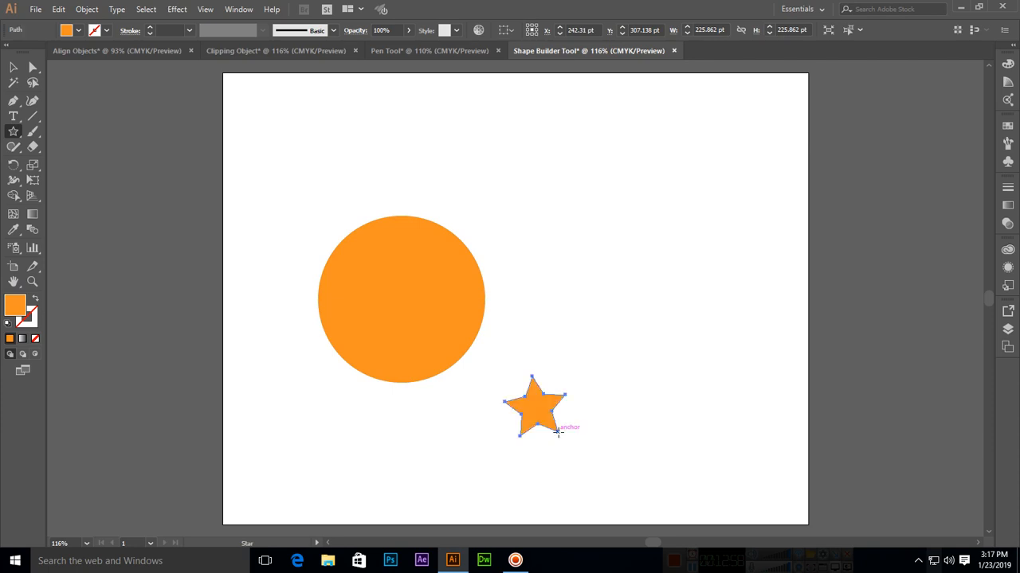
left_click(79, 32)
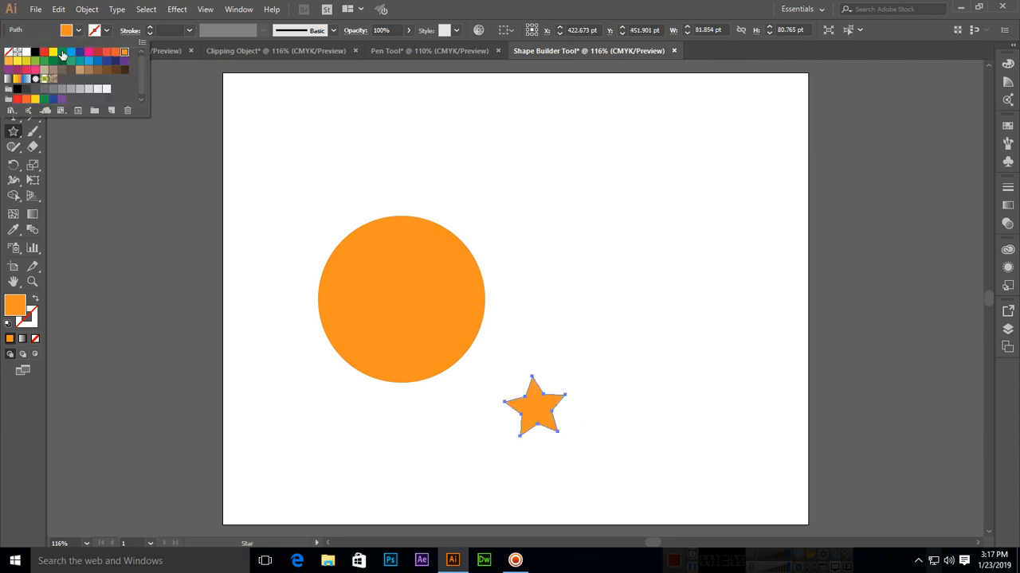
left_click(44, 52)
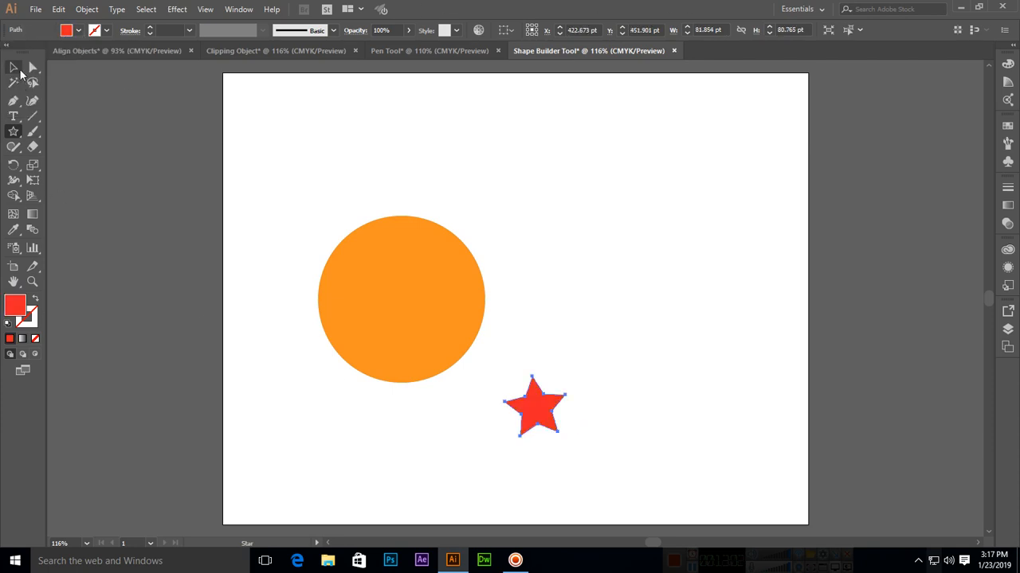
- Draw a rounded square about 61 pt wide at the big circle's lower left and a circle about 48 pt wide beneath it
left_click_drag(13, 131, 56, 147)
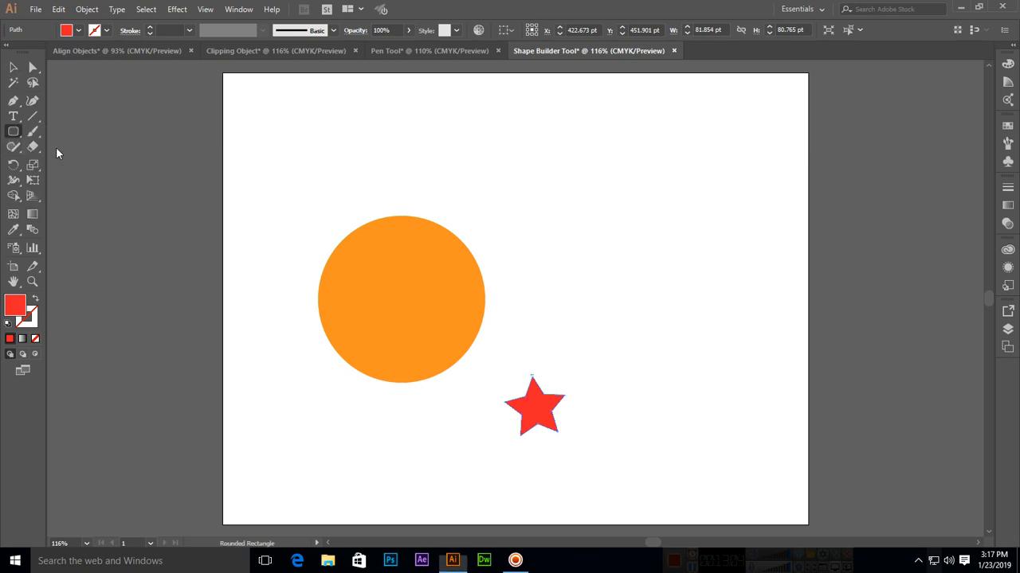
left_click_drag(279, 391, 324, 438)
left_click_drag(13, 131, 63, 165)
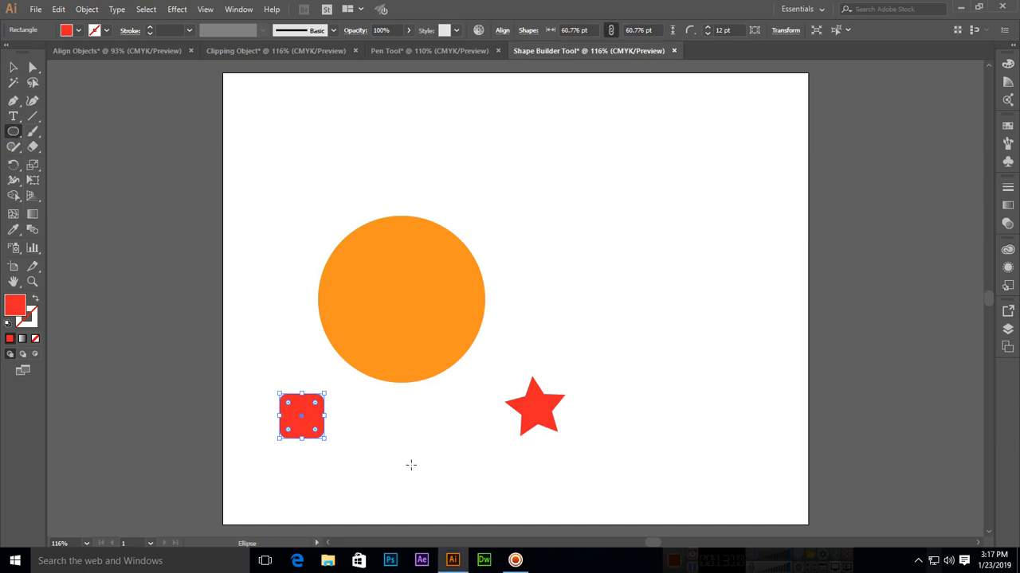
left_click_drag(413, 466, 437, 482)
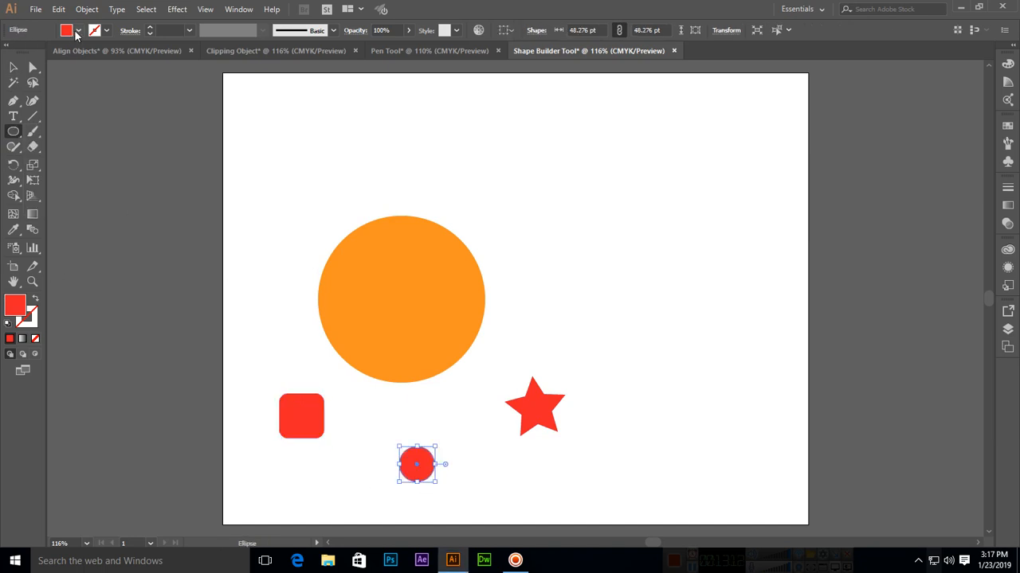
- Fill the small circle dark green and the rounded square dark blue
left_click(78, 31)
left_click(63, 61)
key("Escape")
key("v")
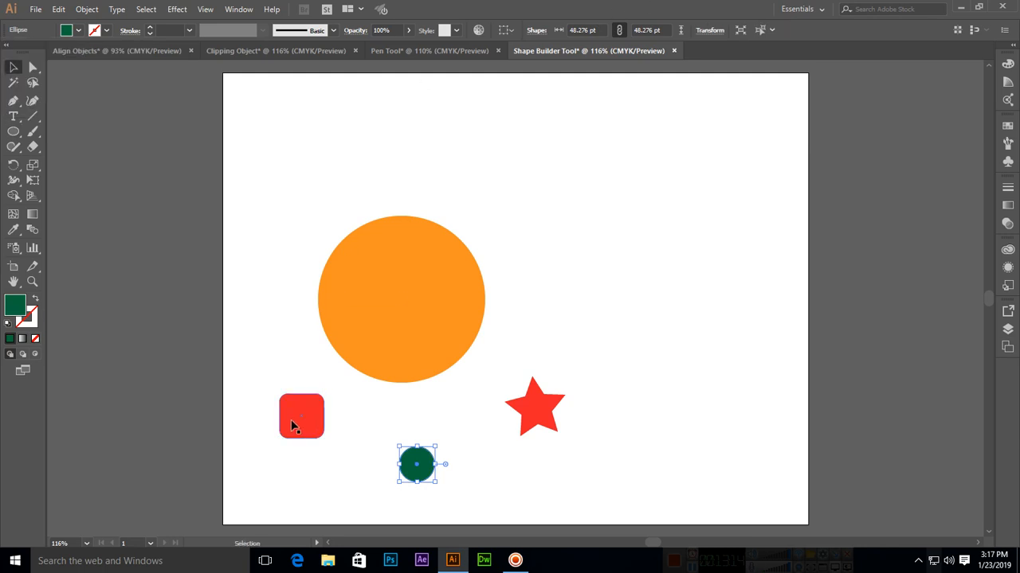
left_click(318, 421)
left_click(78, 31)
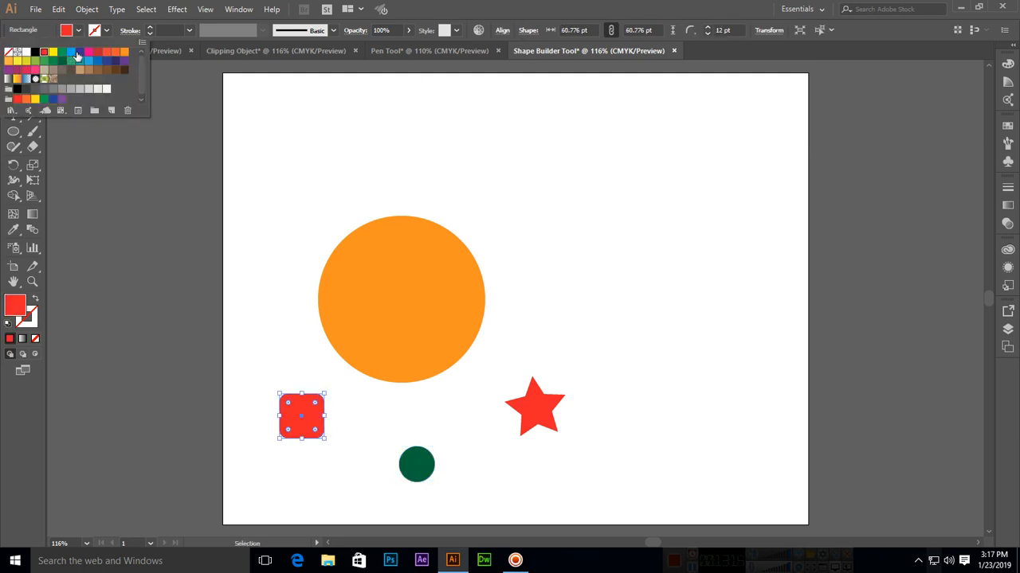
left_click(79, 51)
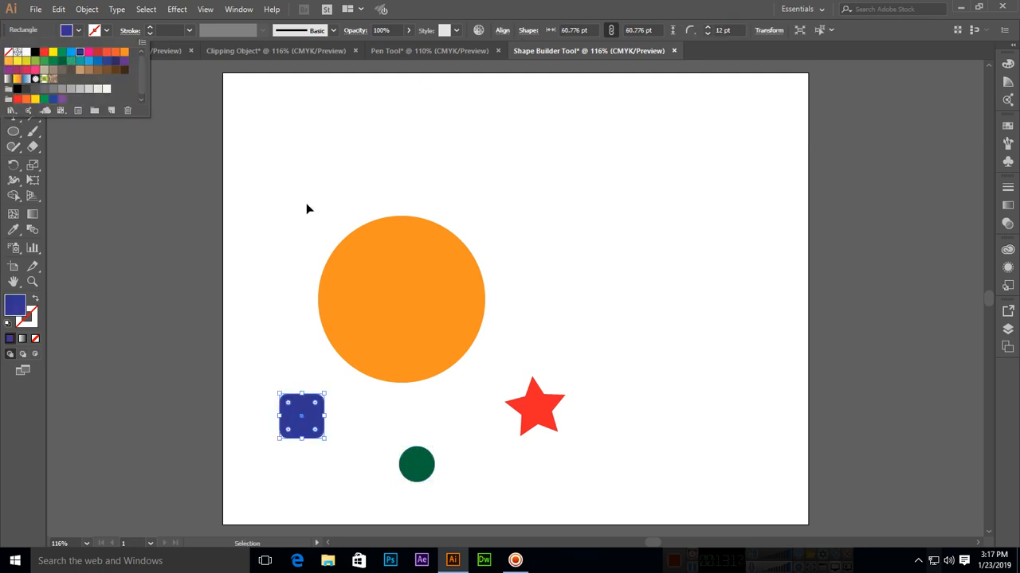
- Move the blue square, green circle and red star to overlap the orange circle's left, lower-left and upper-right edges
left_click(307, 428)
left_click(320, 482)
left_click_drag(305, 428, 321, 309)
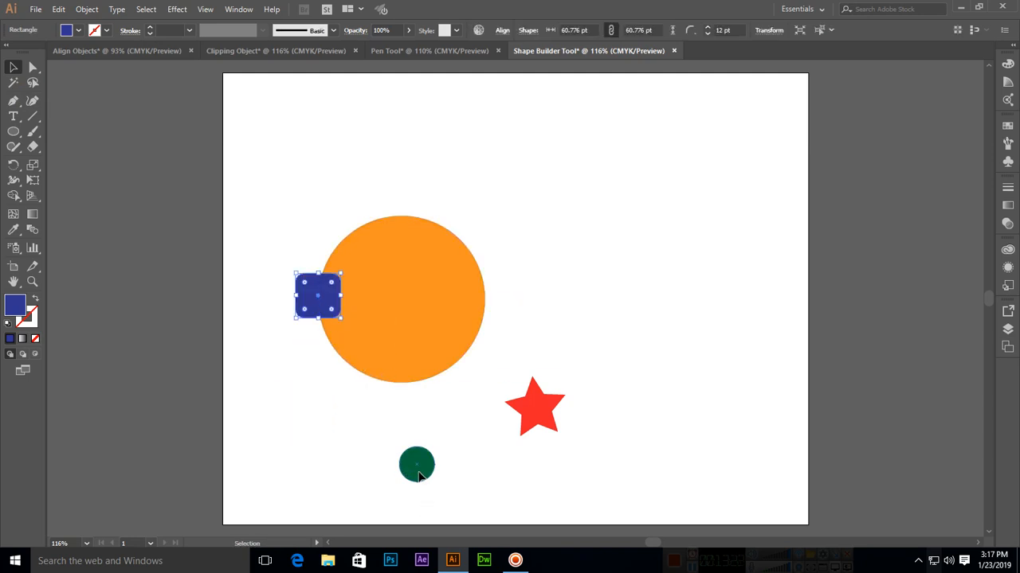
left_click_drag(419, 468, 360, 384)
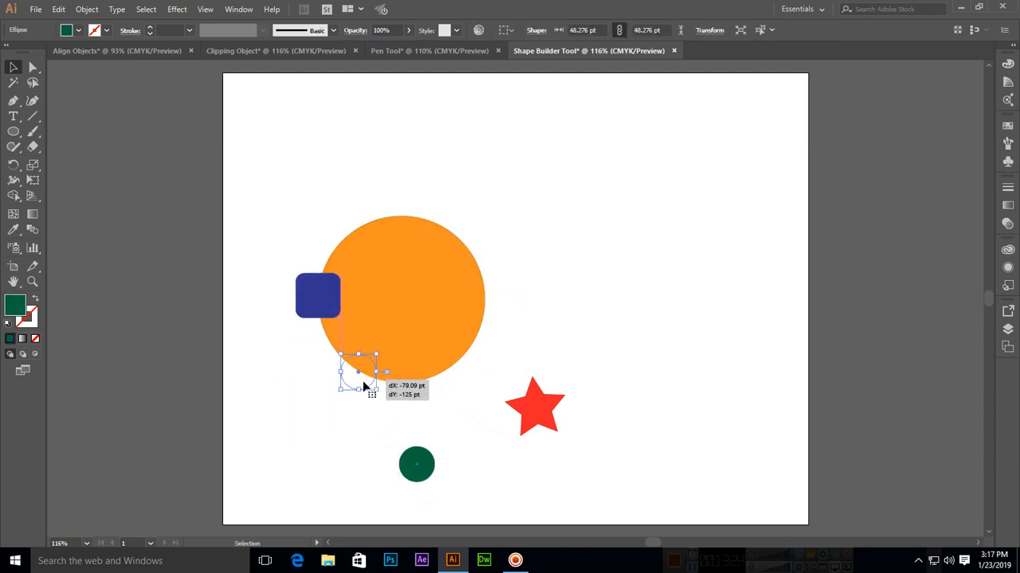
left_click_drag(545, 410, 455, 243)
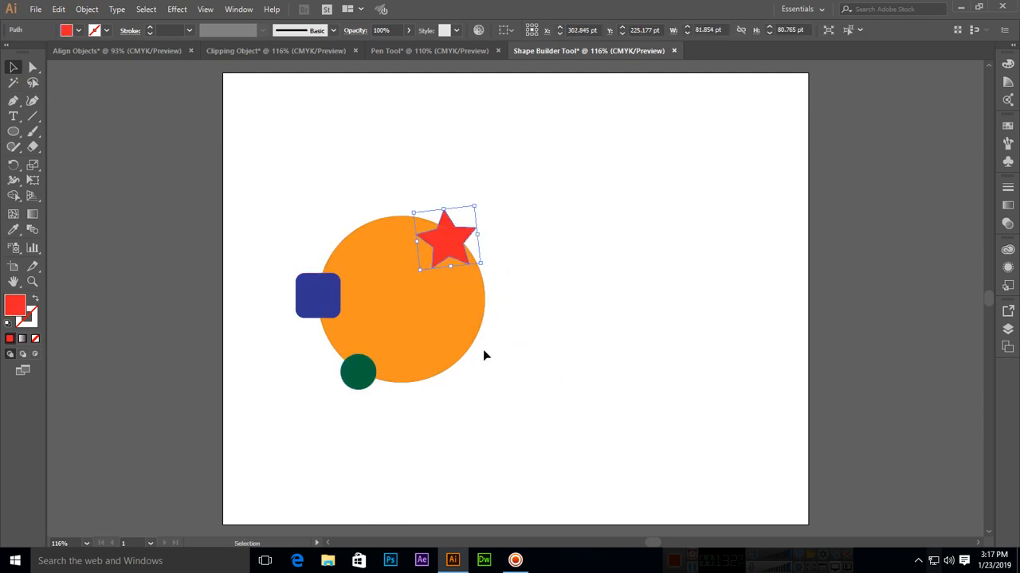
- Draw a rounded square about 58 pt wide over the orange circle's lower-right edge and fill it dark brown
left_click(13, 132)
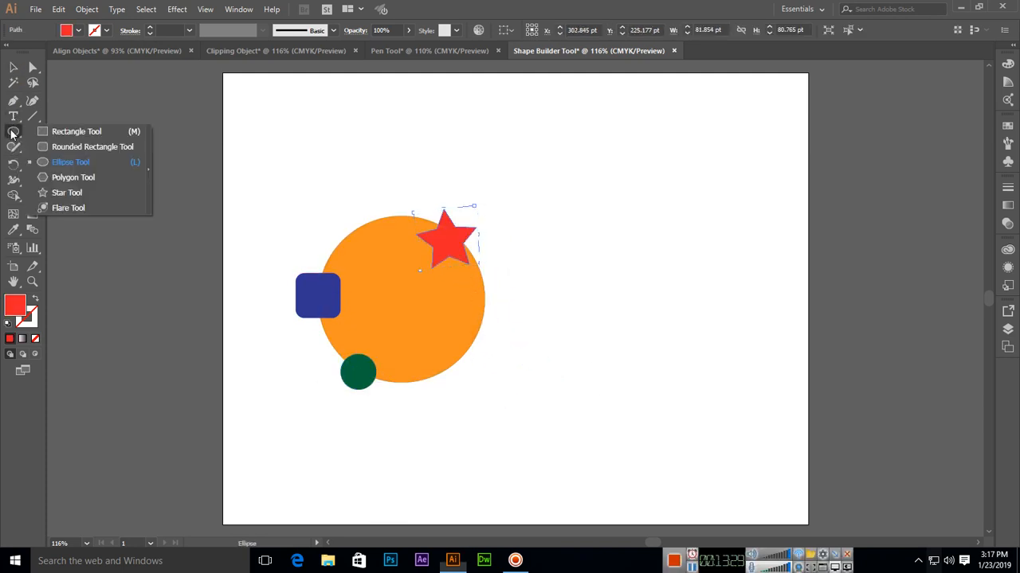
left_click(94, 147)
left_click_drag(442, 336, 486, 379)
left_click(79, 31)
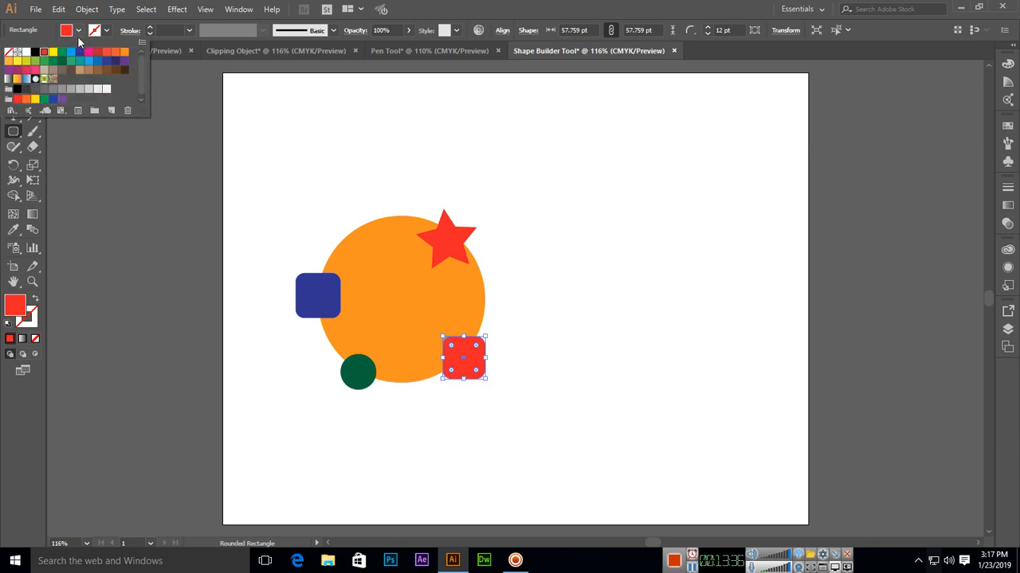
left_click(64, 78)
key("Escape")
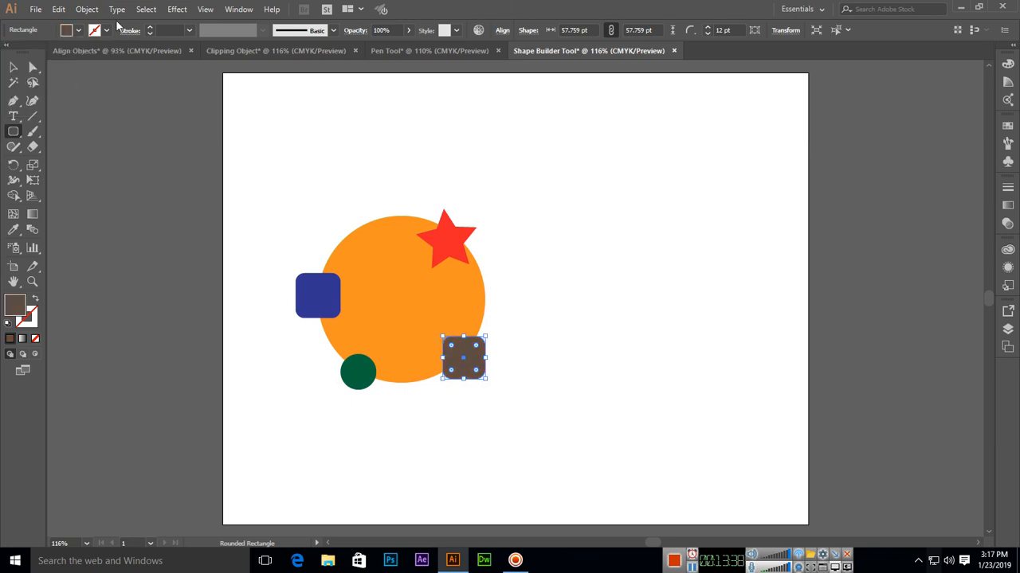
- Select the orange circle, blue square, green circle, brown square and red star one at a time to review each shape
left_click(14, 68)
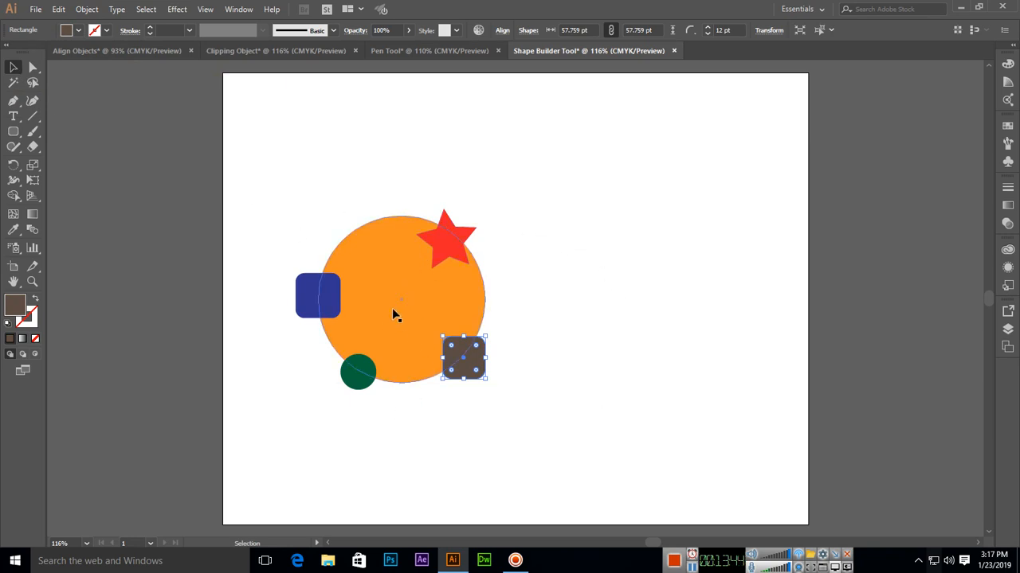
left_click(360, 289)
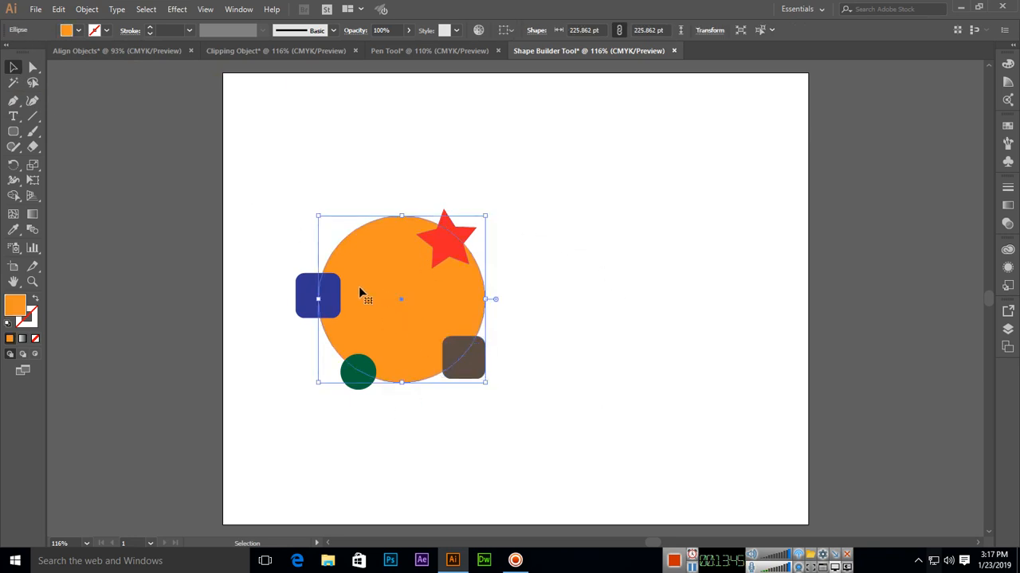
left_click(315, 311)
left_click(357, 385)
left_click(478, 366)
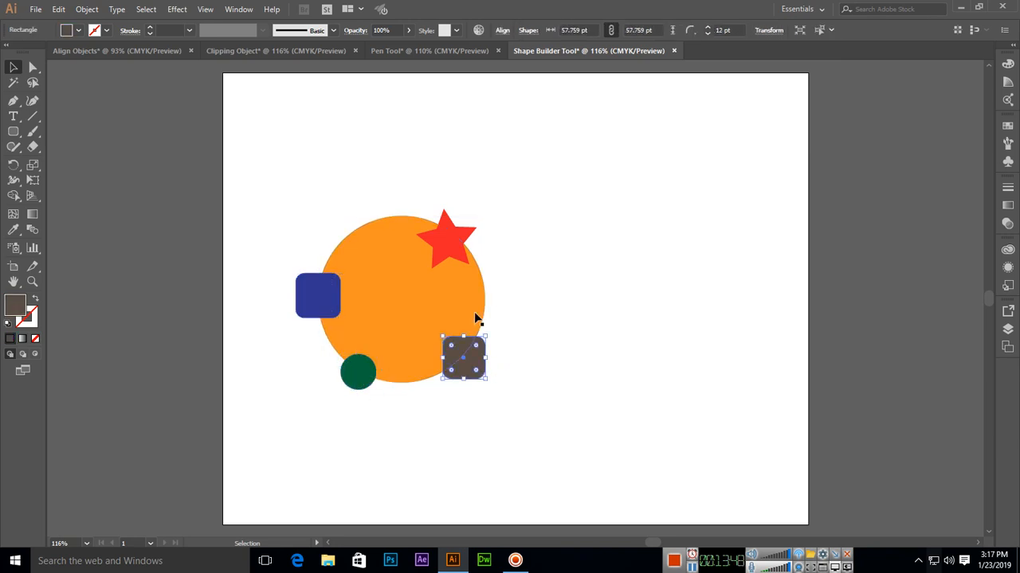
left_click(452, 252)
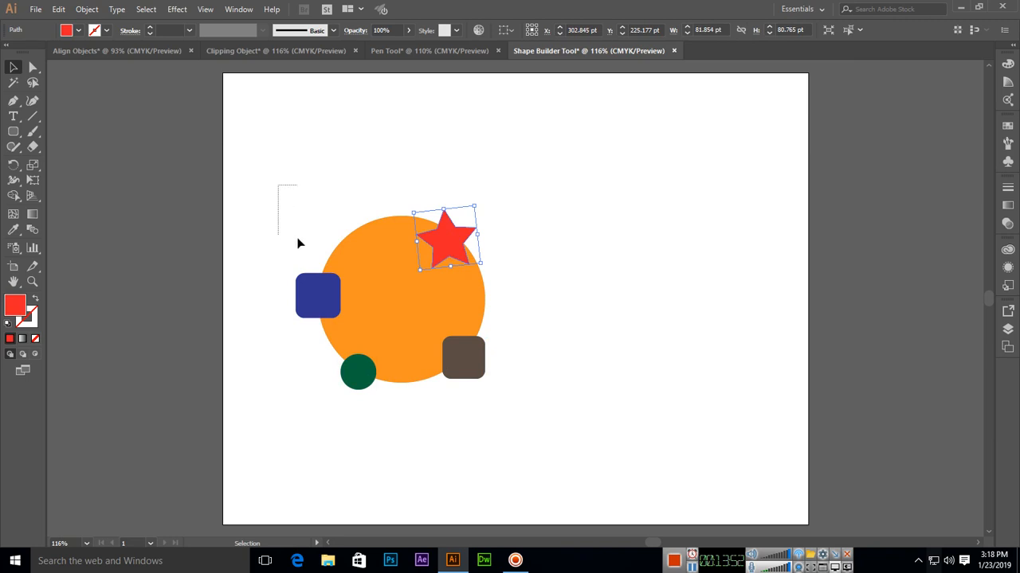
- Select all five shapes and remove the parts lying outside the orange circle with the Shape Builder Tool
left_click_drag(298, 243, 513, 420)
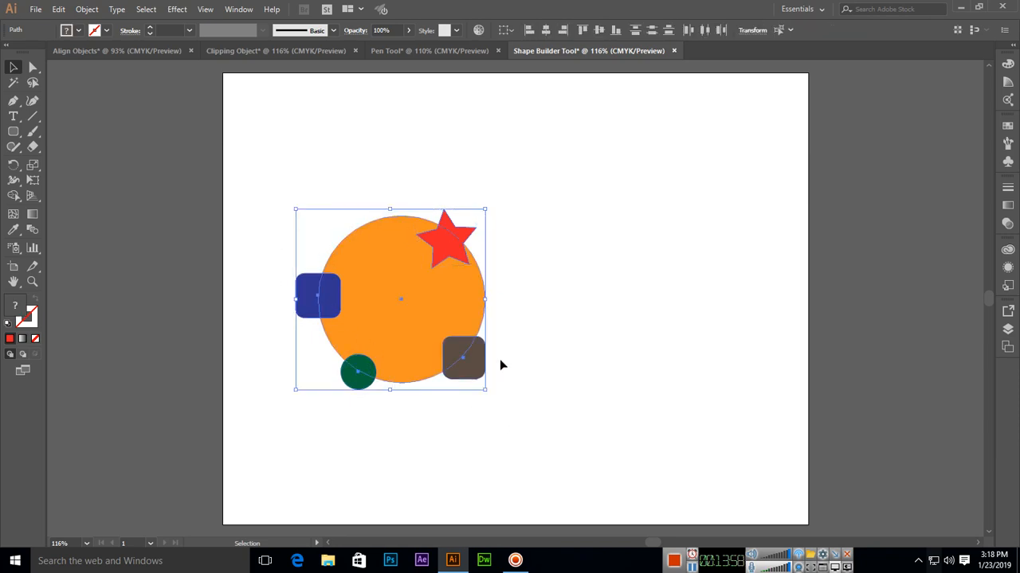
left_click(13, 196)
left_click(15, 198)
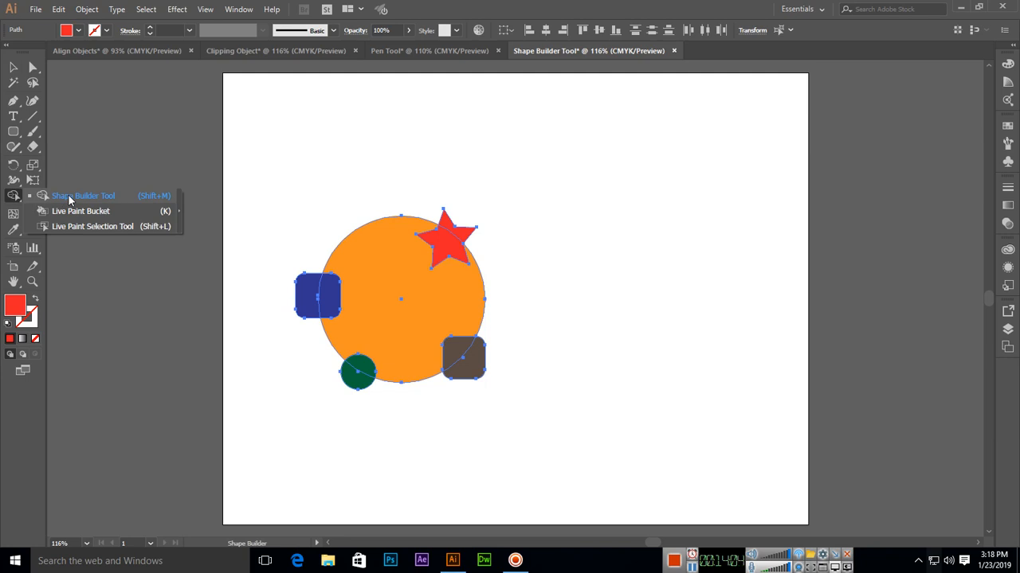
left_click(68, 197)
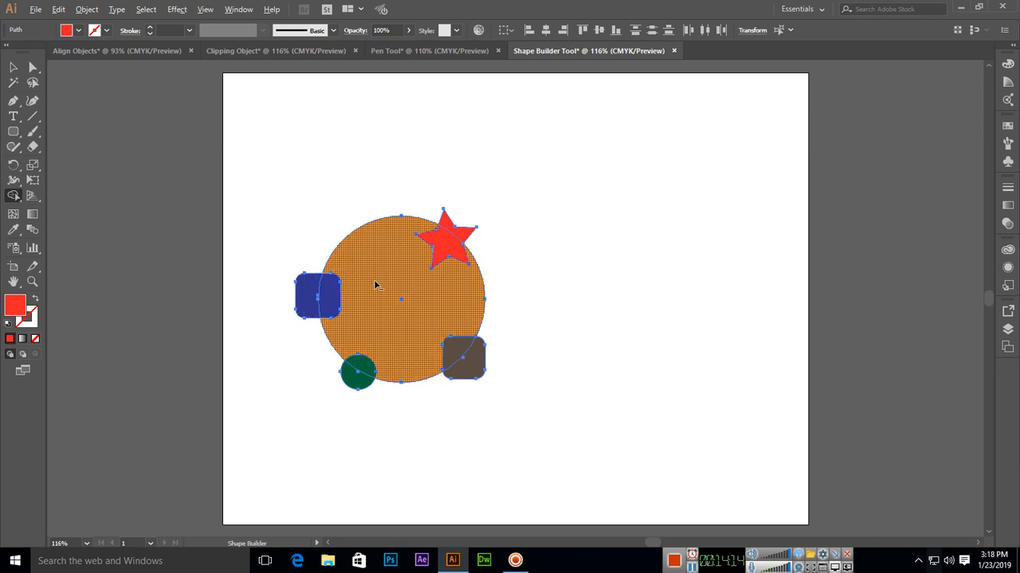
left_click(312, 302, "alt")
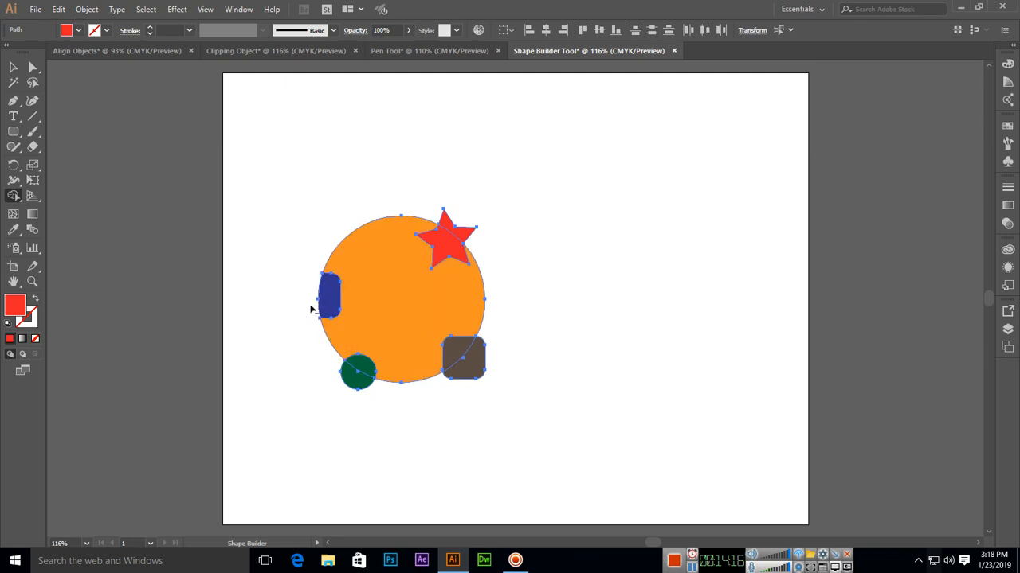
left_click(359, 381, "alt")
left_click(473, 366, "alt")
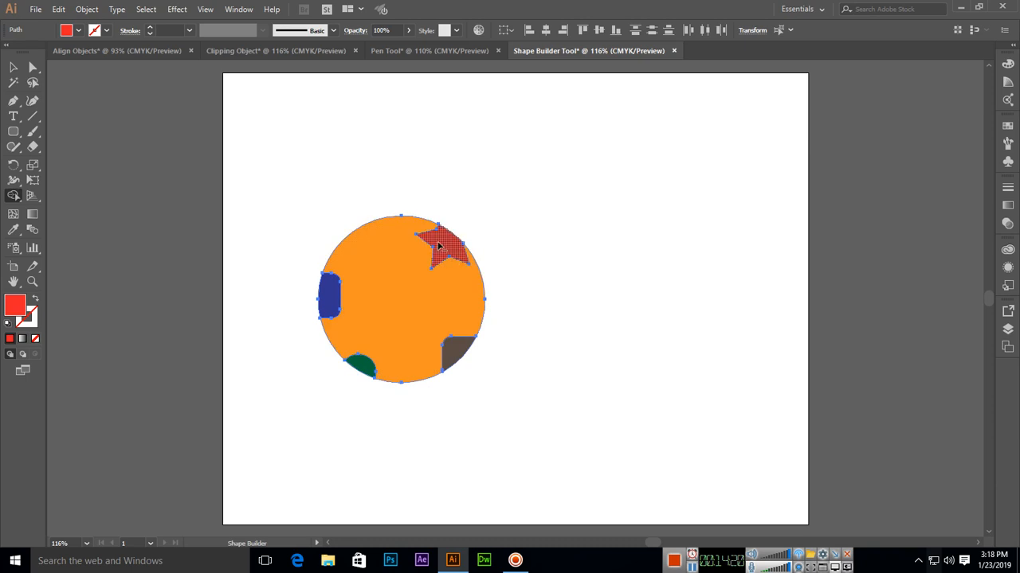
- Try cutting the star's remaining part out of the orange circle with the Shape Builder Tool, and undo the cut
left_click(446, 243, "alt")
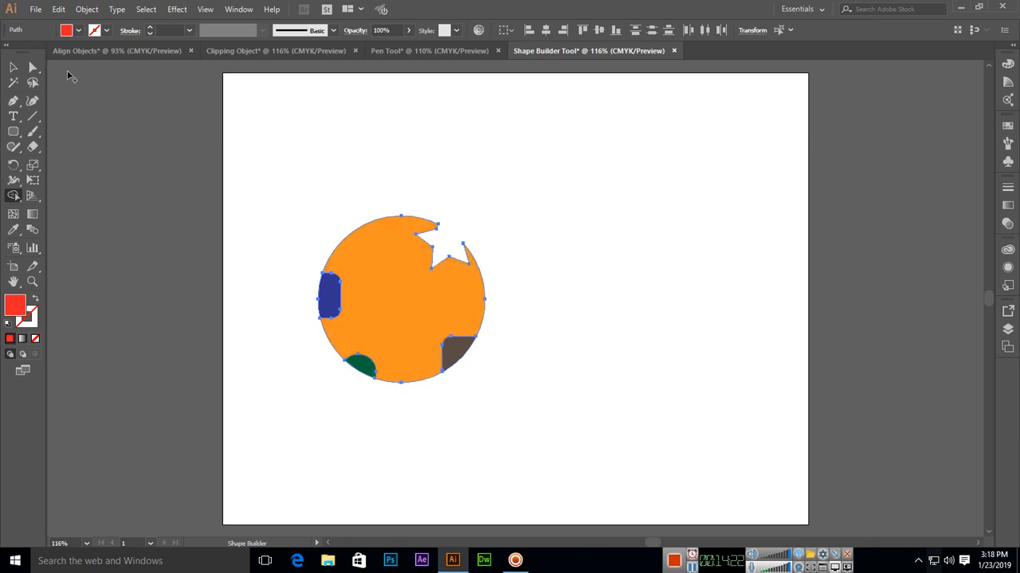
left_click(14, 67)
left_click(360, 140)
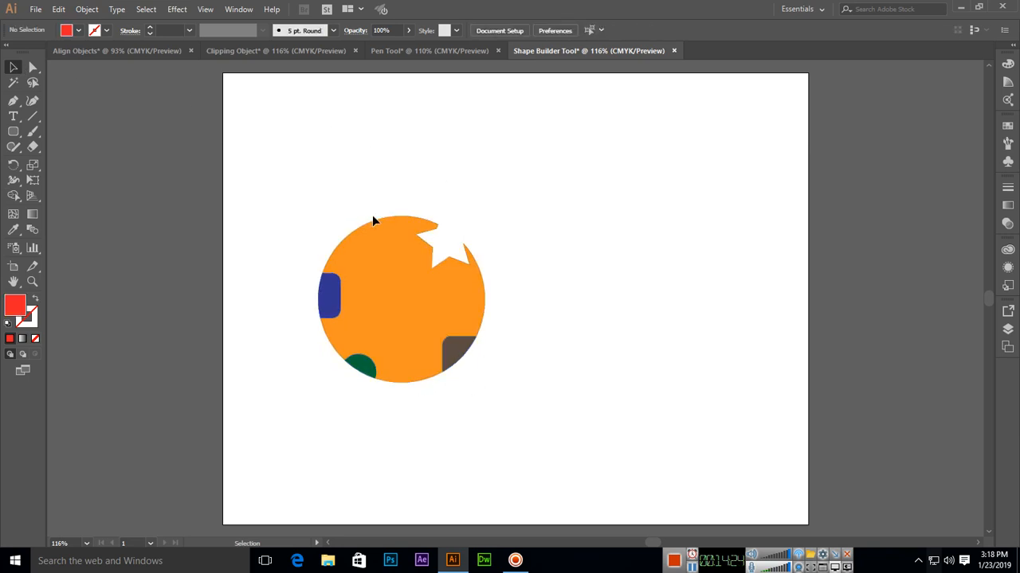
key("ctrl+z")
key("ctrl+z")
left_click(531, 221)
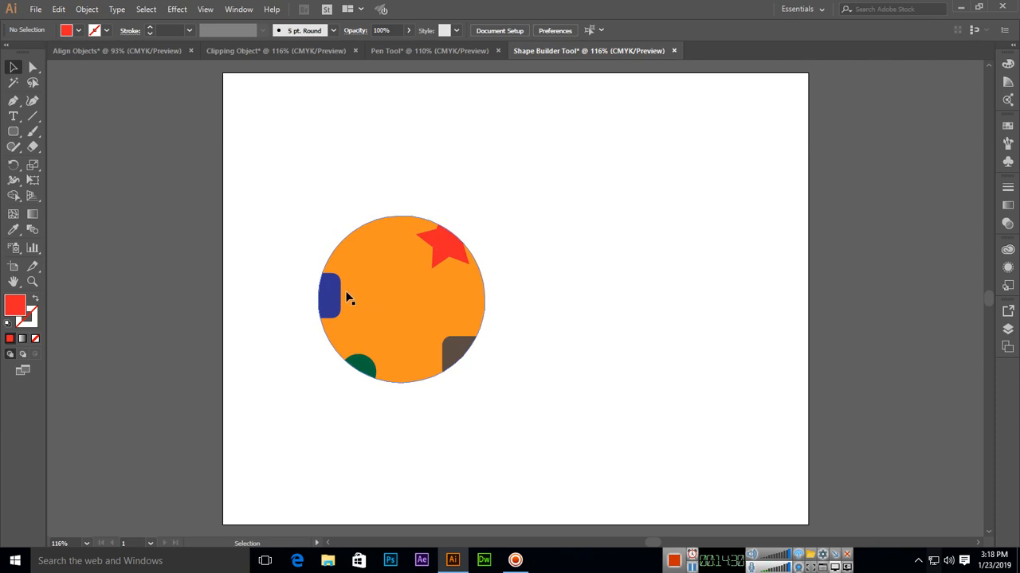
- Create a new 792 x 612 pt Letter document named Image Trace
key("a")
key("ctrl+n")
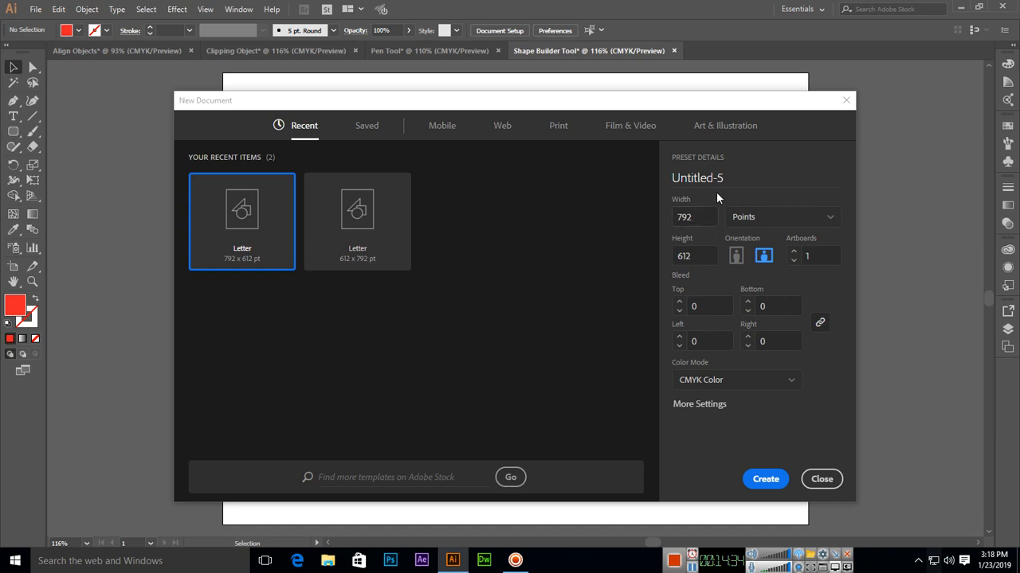
left_click(717, 184)
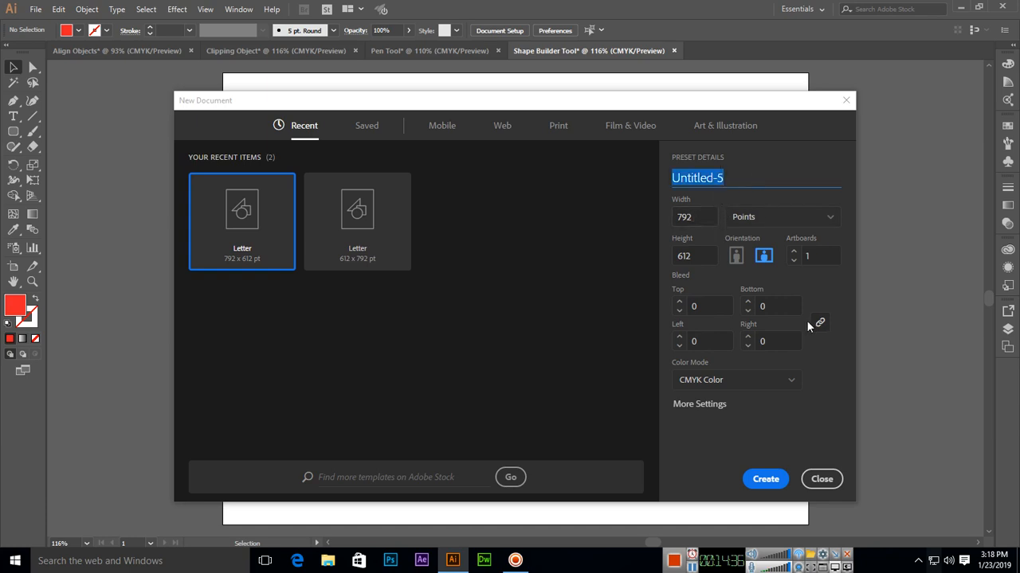
type("Image Trace")
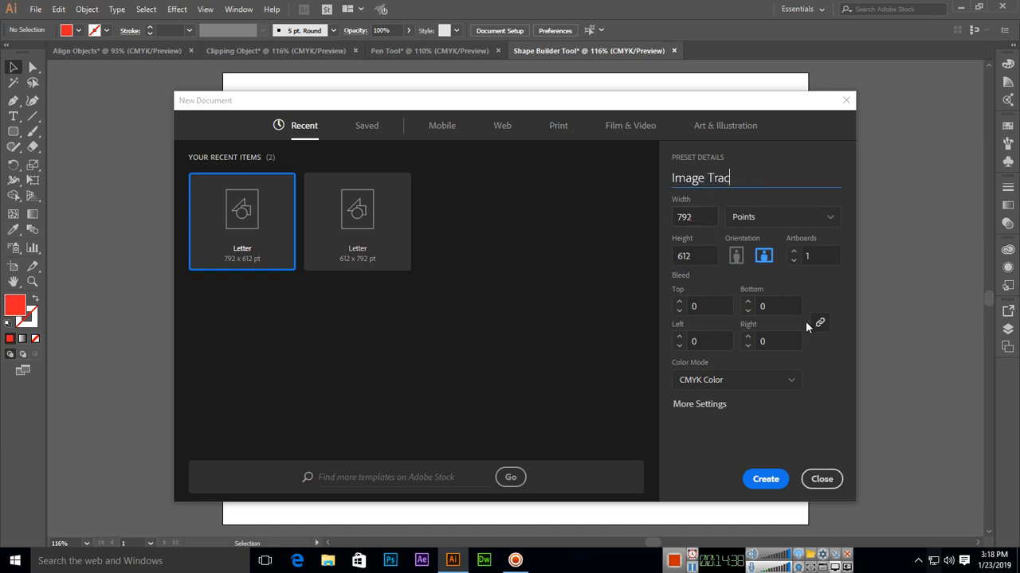
left_click(765, 479)
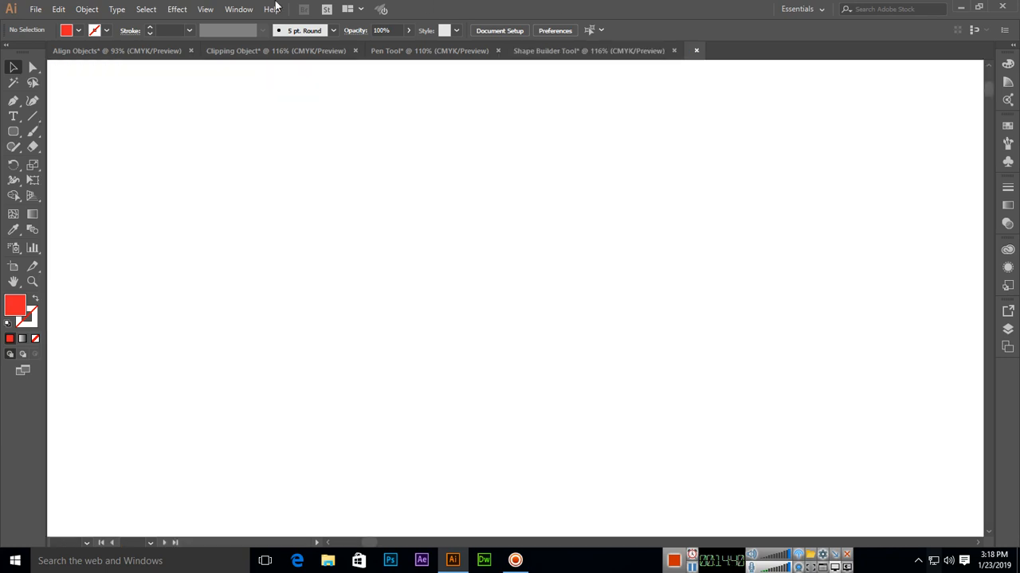
- Try placing the "for illustrator" image from Downloads at full size on the artboard, and undo the placement
left_click(36, 8)
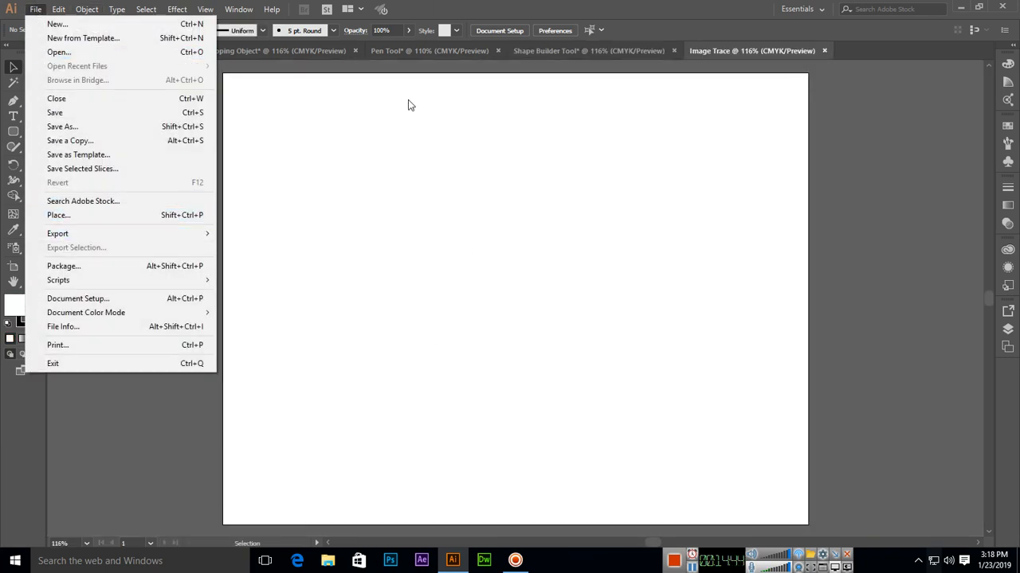
left_click(623, 9)
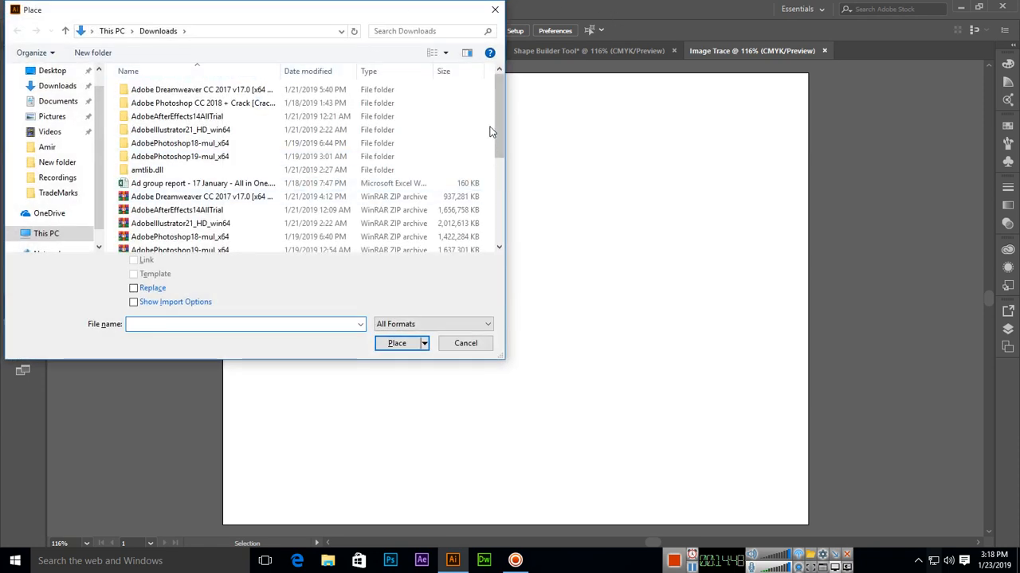
left_click_drag(499, 114, 502, 209)
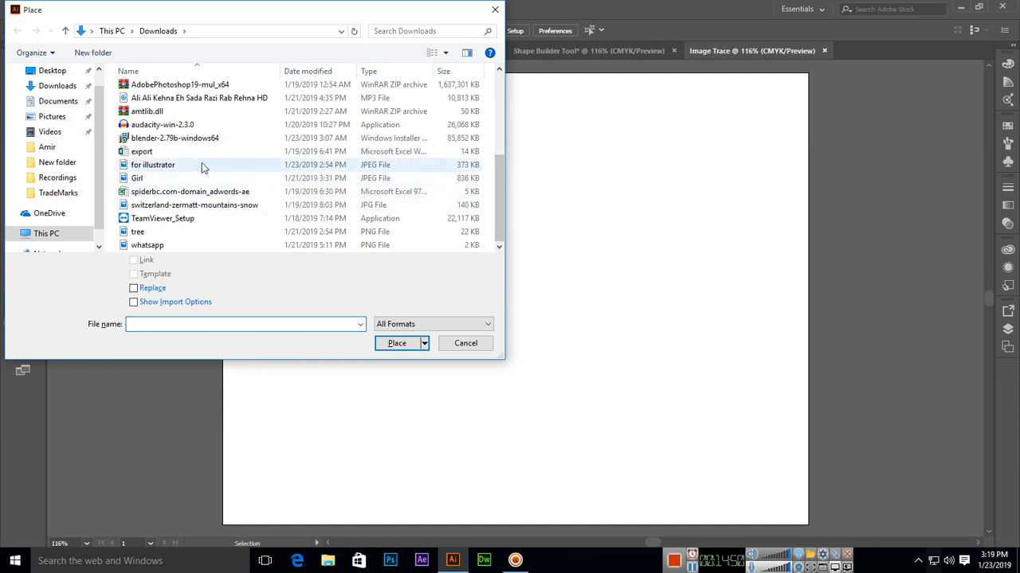
double_click(189, 166)
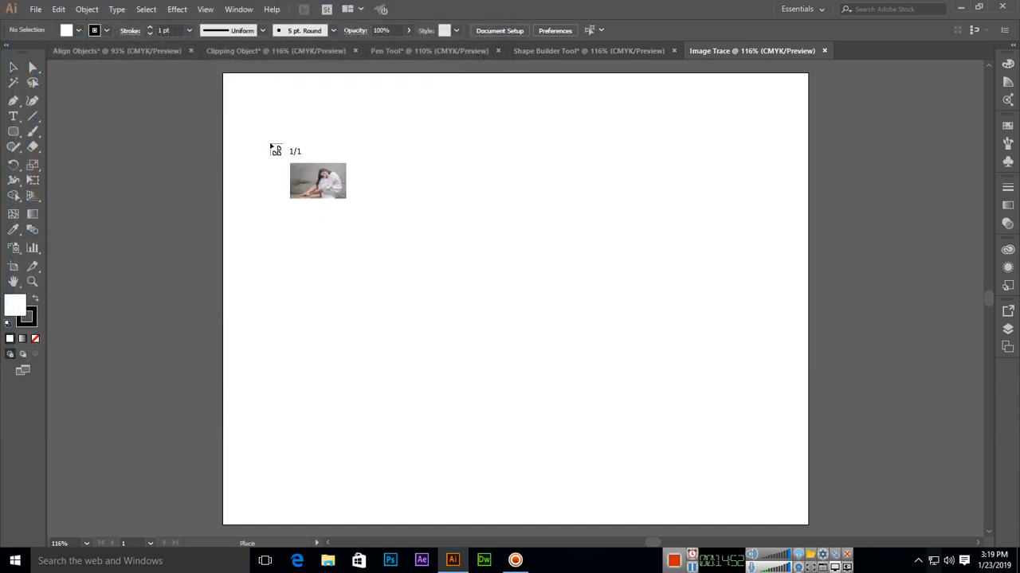
left_click(270, 134)
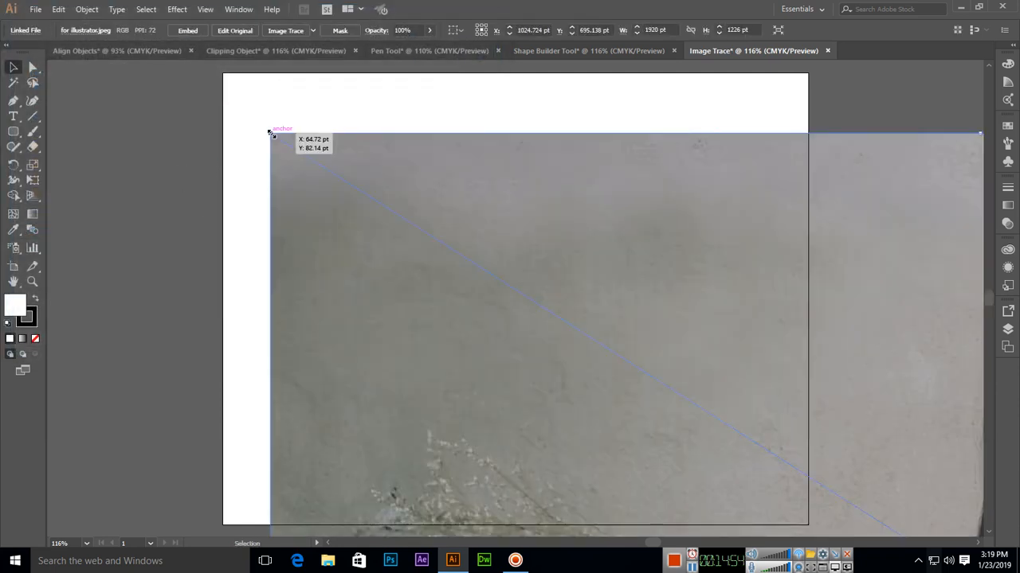
key("ctrl+z")
- Try placing the "Girl" image from Downloads on the artboard, and undo the placement
left_click(36, 9)
left_click(69, 218)
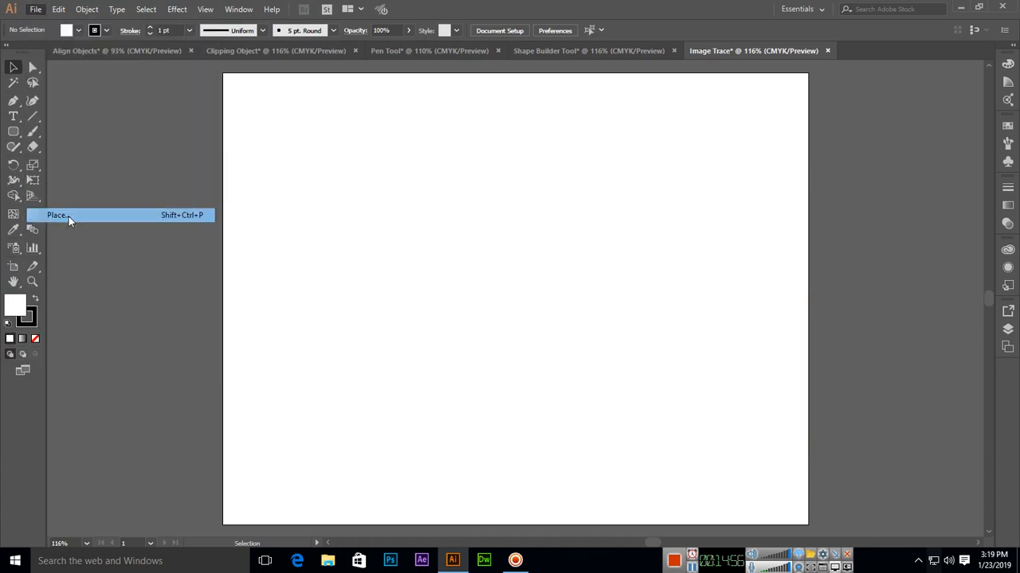
scroll(301, 185, "down", 3)
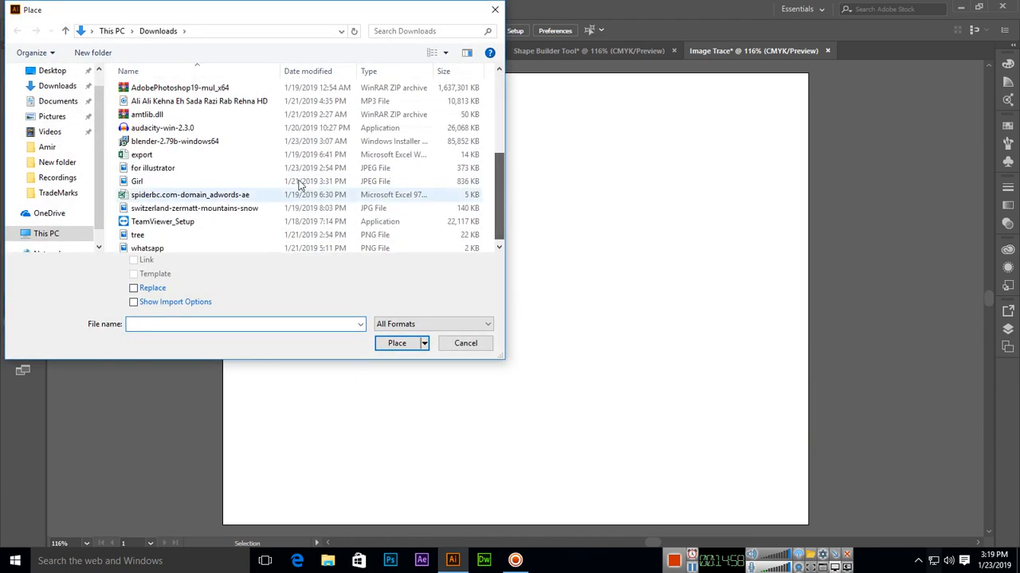
double_click(179, 181)
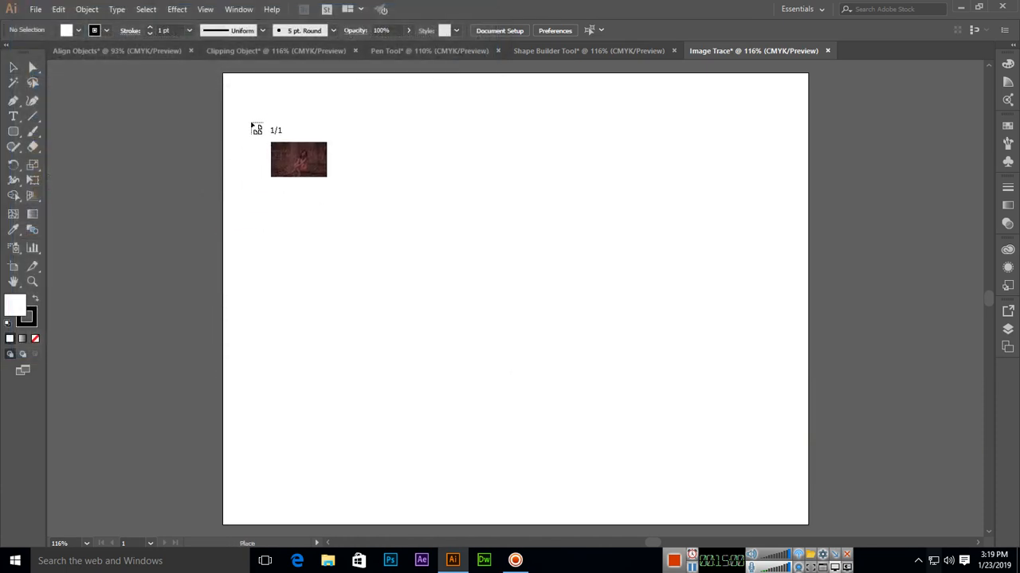
left_click(252, 124)
key("ctrl+z")
- Place the "for illustrator" image from Downloads, scale it to about 686 x 438 pt and centre it on the artboard
left_click(35, 10)
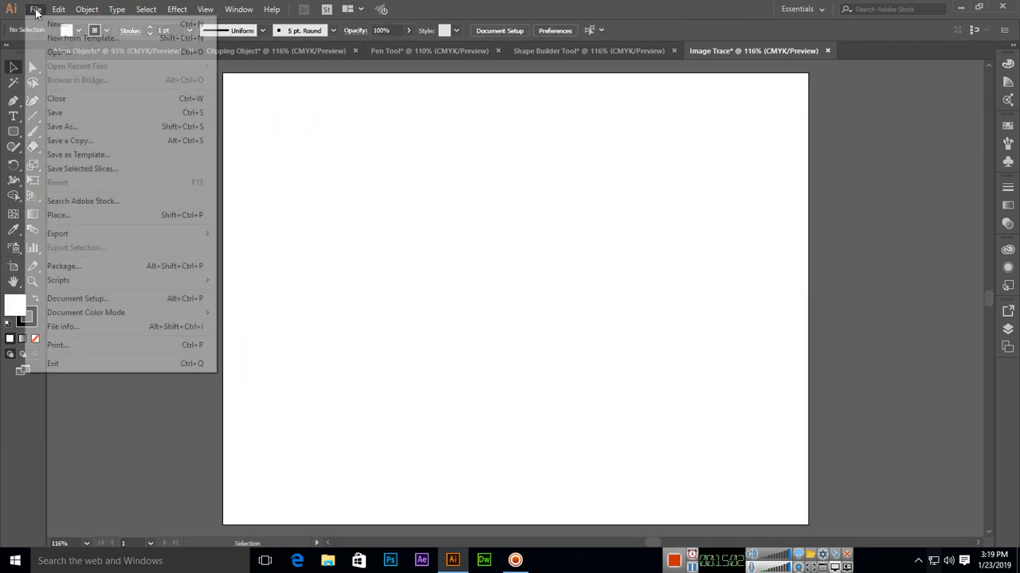
left_click(90, 217)
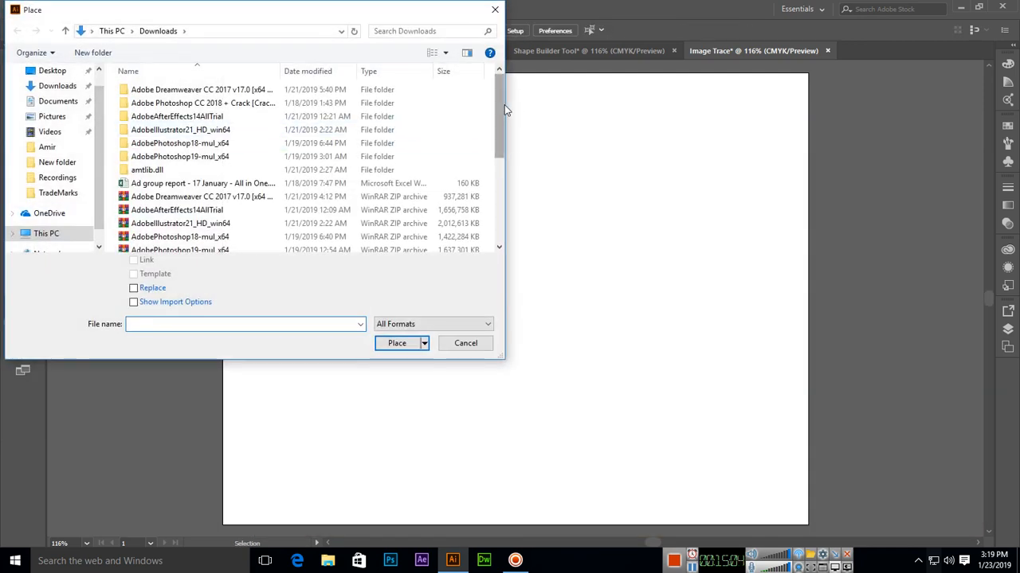
scroll(505, 112, "down", 5)
double_click(205, 196)
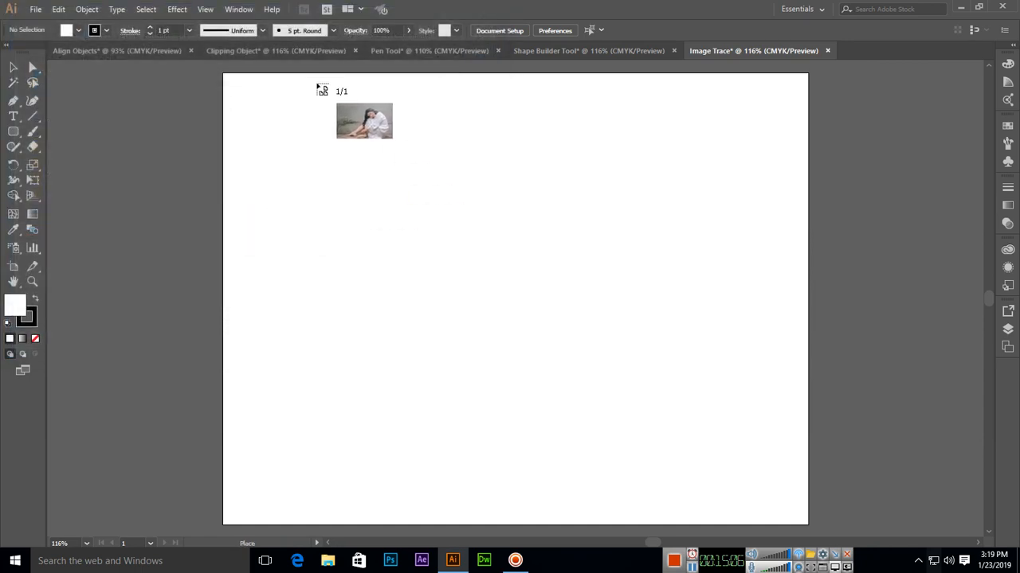
left_click(216, 93)
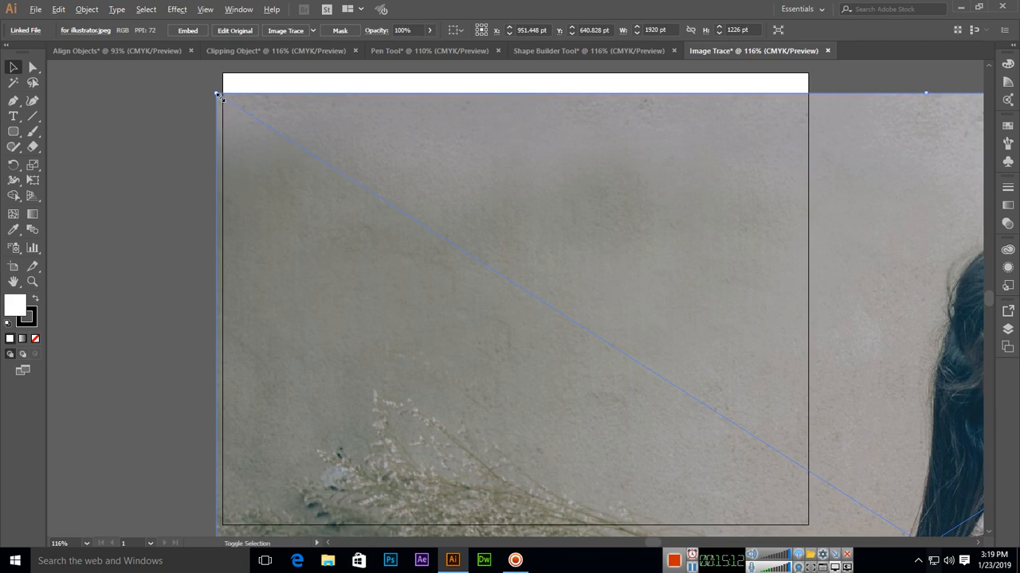
left_click_drag(217, 94, 320, 220)
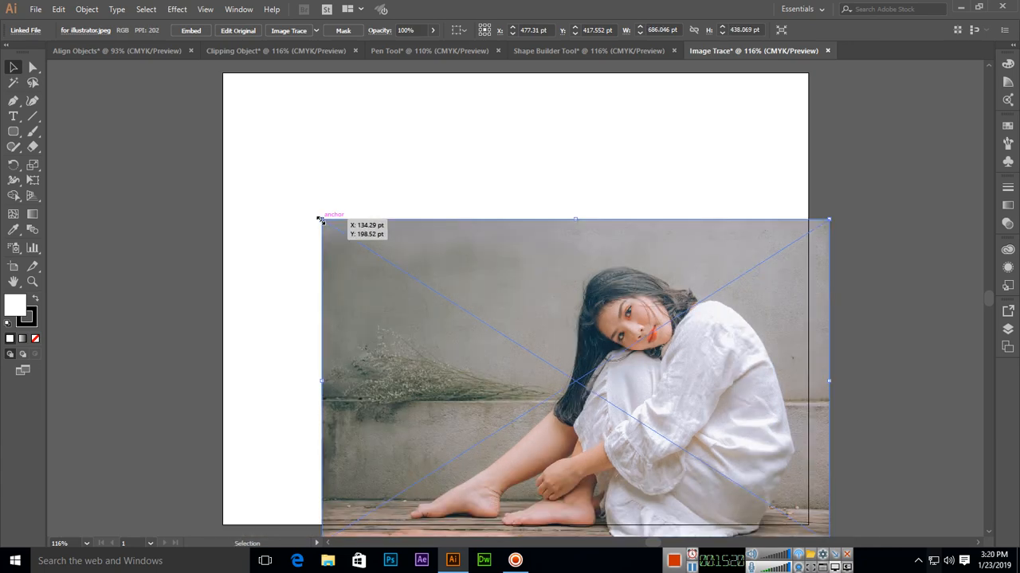
left_click_drag(542, 316, 471, 236)
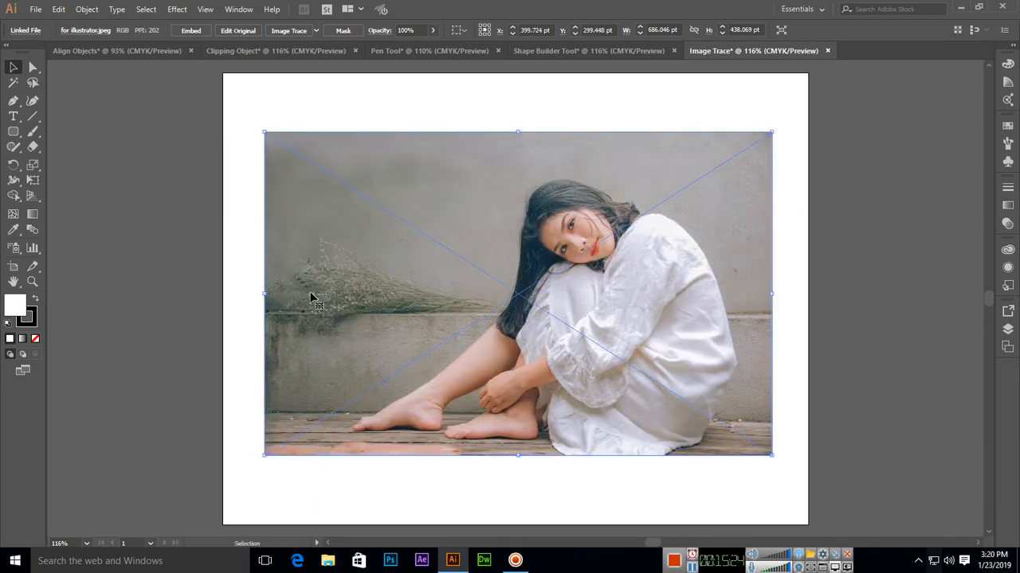
- Open the Image Trace settings for the placed photo
left_click(239, 10)
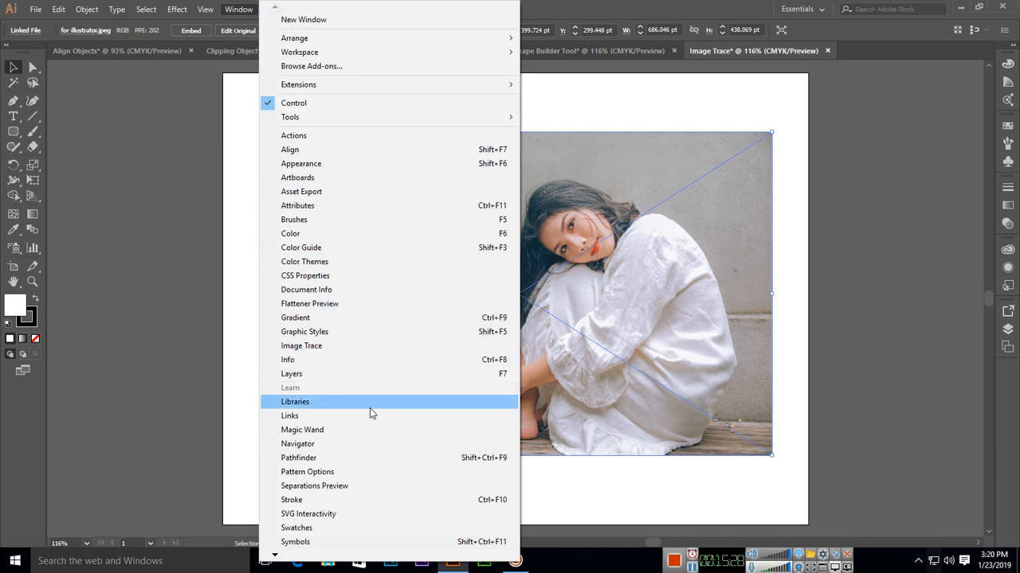
left_click(344, 348)
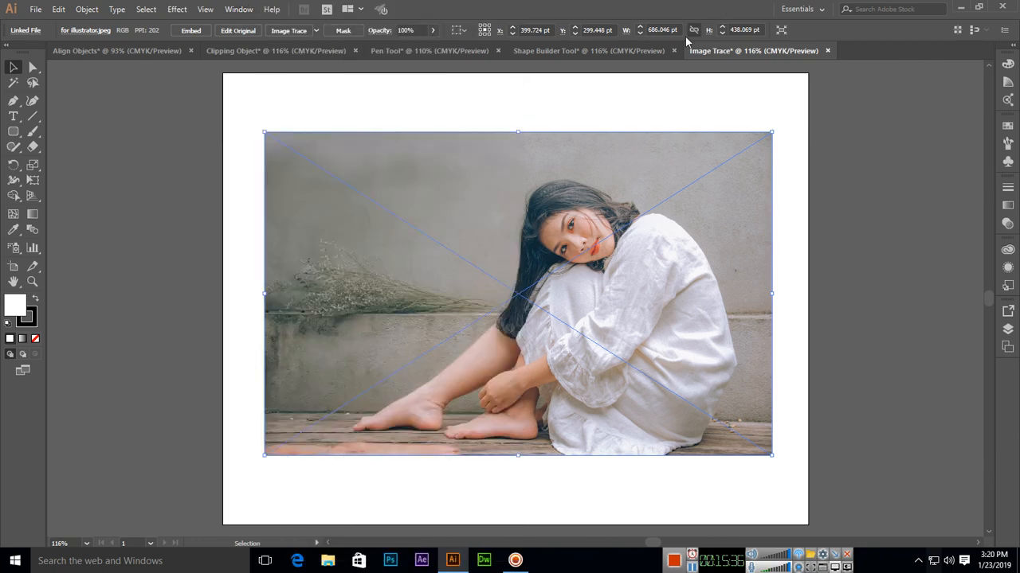
key("ctrl+plus")
key("ctrl+plus")
key("ctrl+plus")
key("ctrl+plus")
key("ctrl+plus")
left_click_drag(747, 197, 561, 382)
key("ctrl+0")
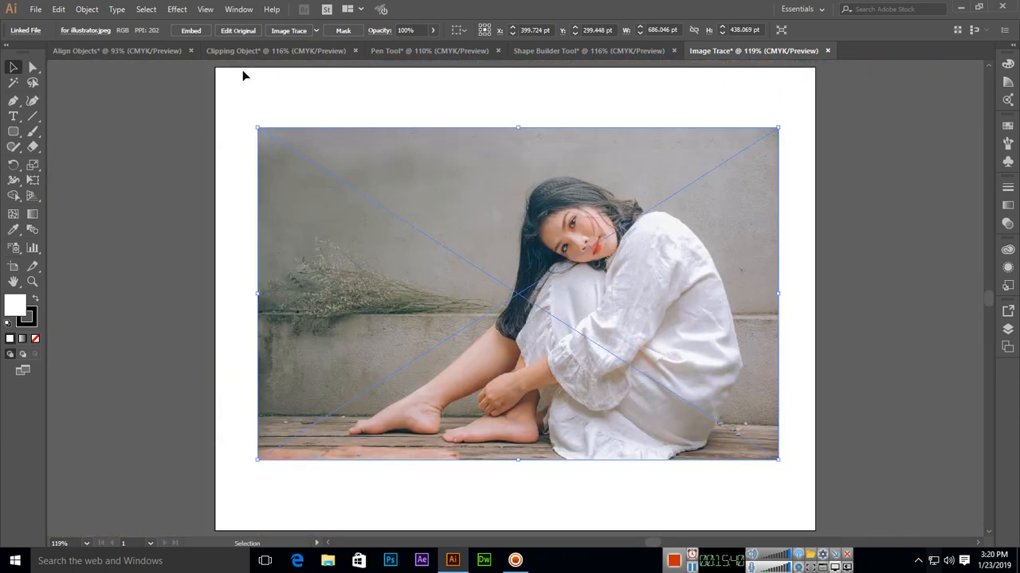
left_click(238, 10)
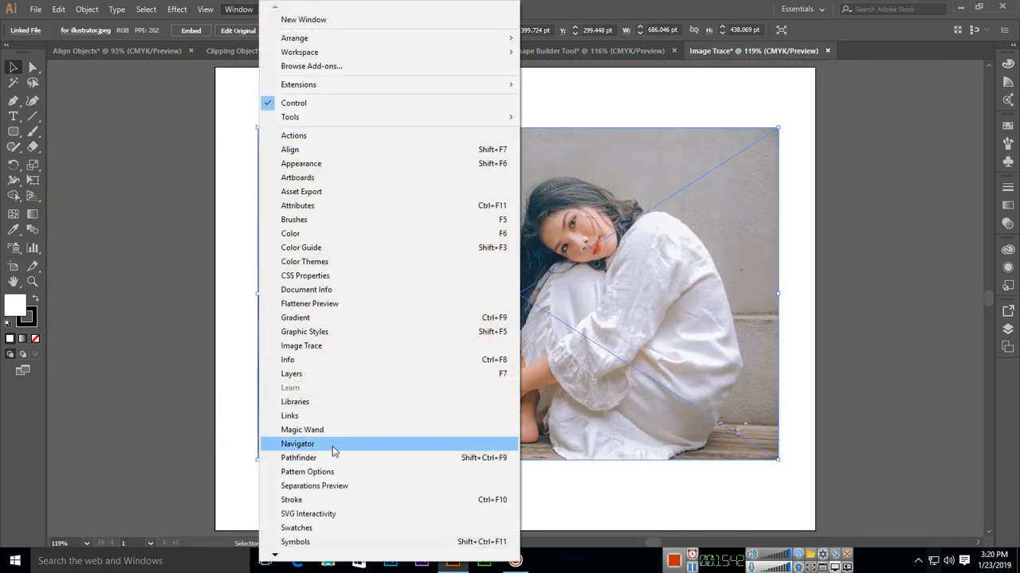
left_click(346, 347)
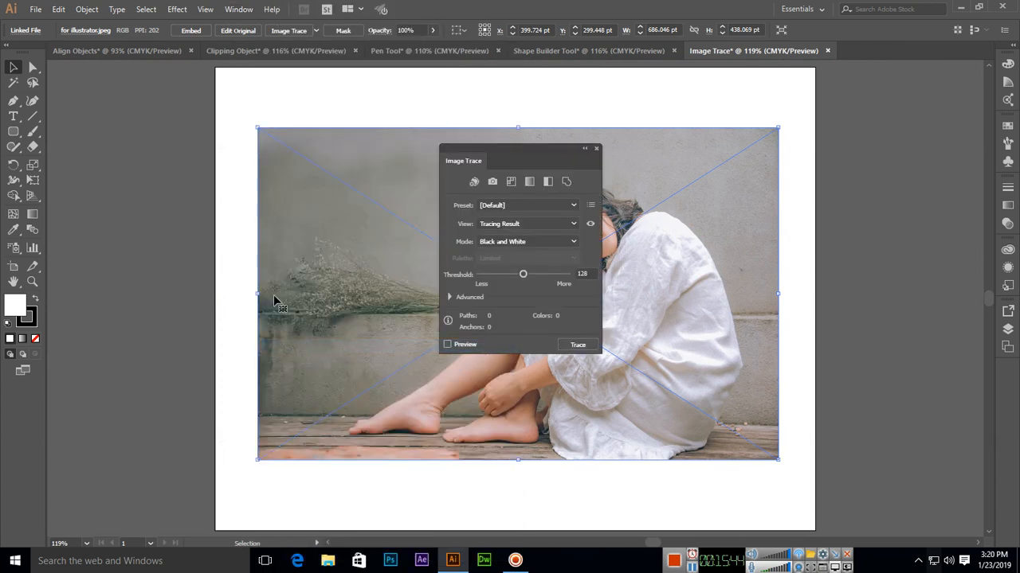
- Trace the placed photo with the 16 Colors preset and close the Image Trace settings
left_click_drag(514, 146, 717, 129)
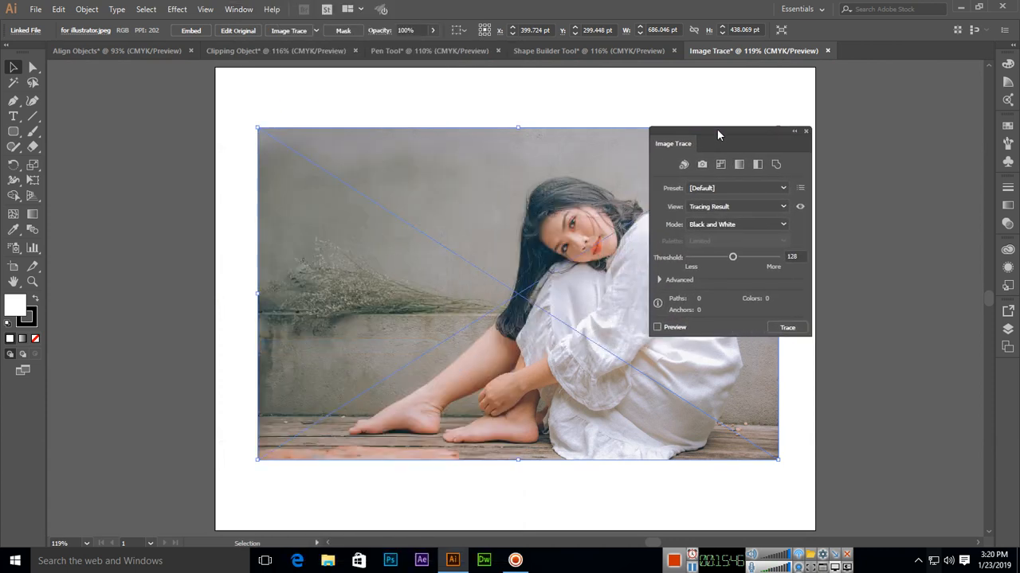
left_click(724, 185)
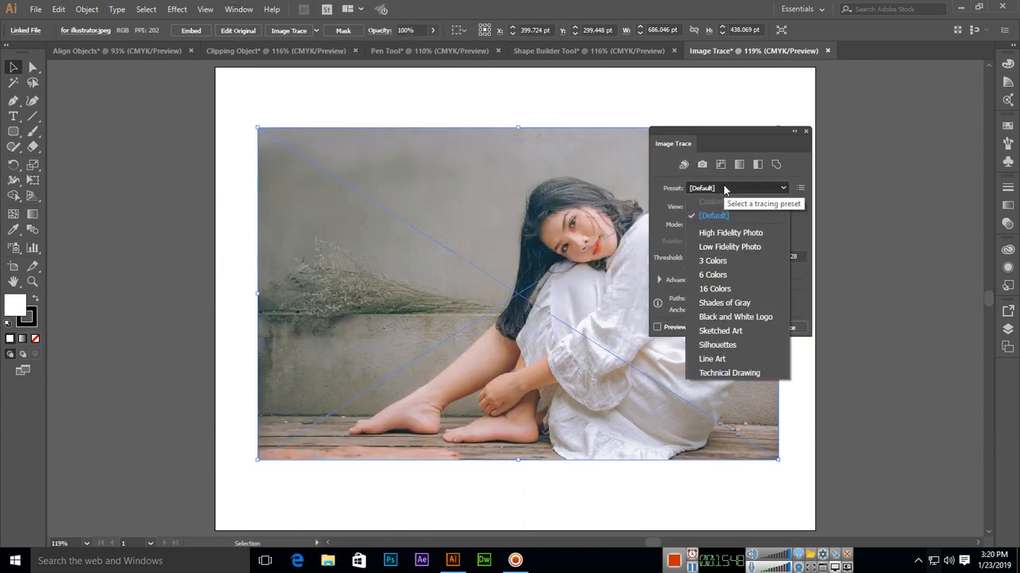
left_click(726, 289)
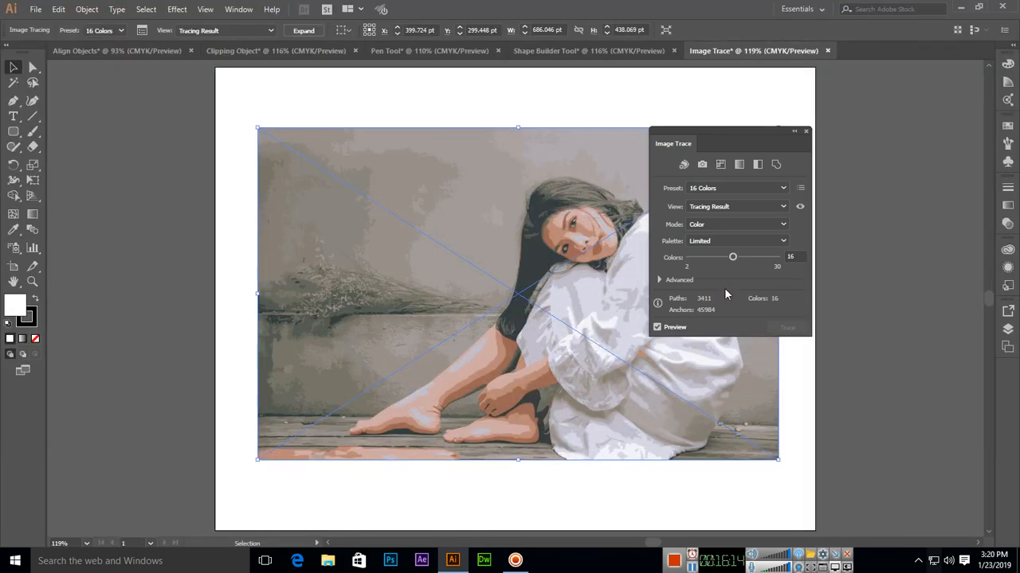
left_click(806, 132)
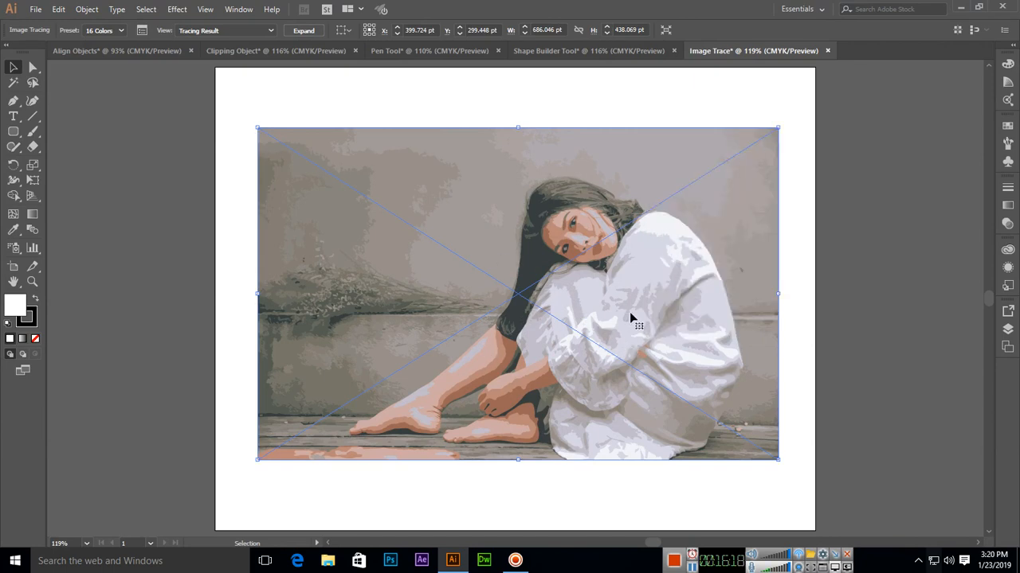
- Examine the traced colour shapes of the hair and face up close, and return to the full artboard view
key("ctrl+plus")
key("ctrl+plus")
key("ctrl+plus")
key("ctrl+plus")
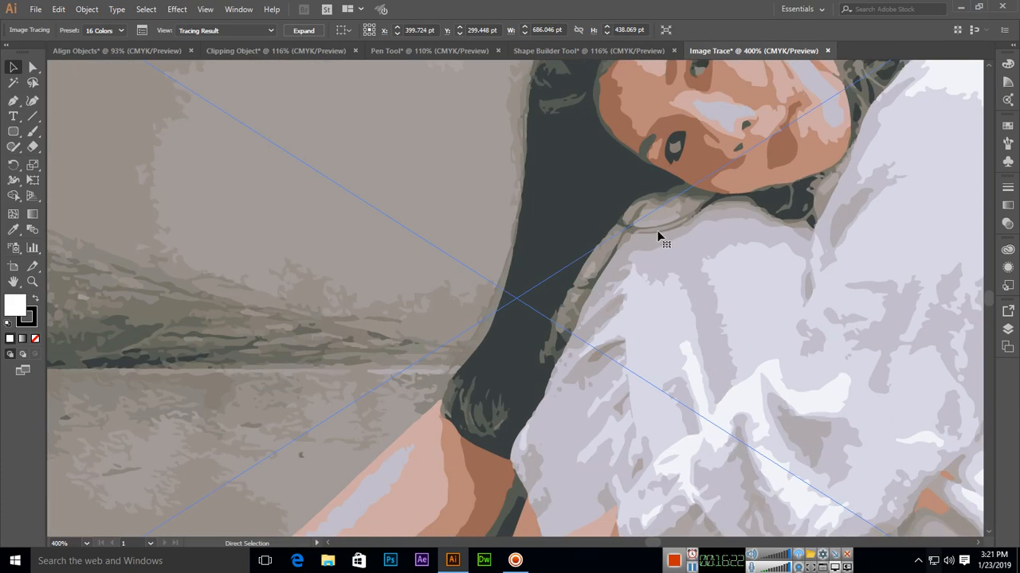
key("ctrl+plus")
key("ctrl+plus")
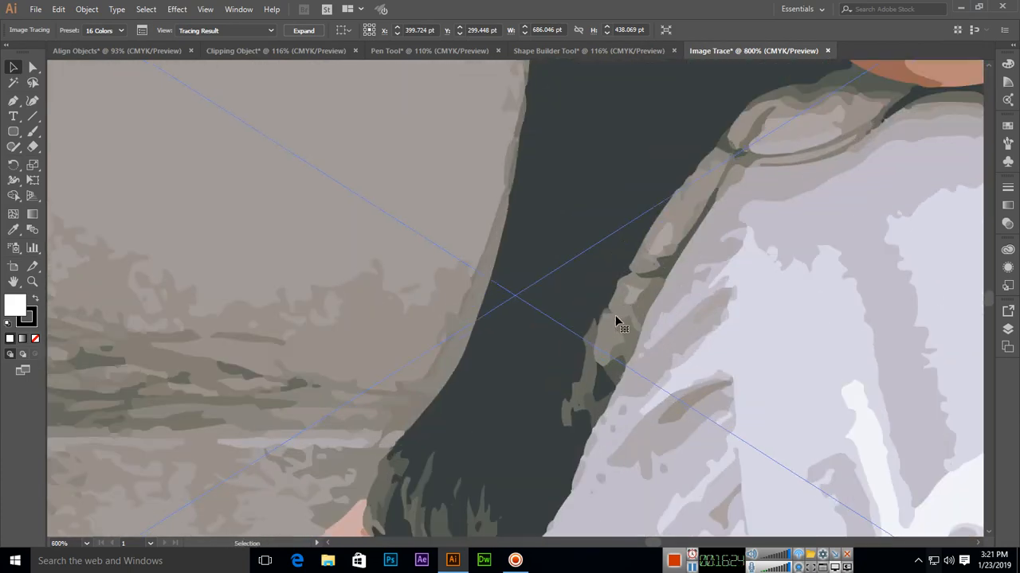
left_click_drag(615, 314, 444, 489)
left_click_drag(724, 184, 504, 372)
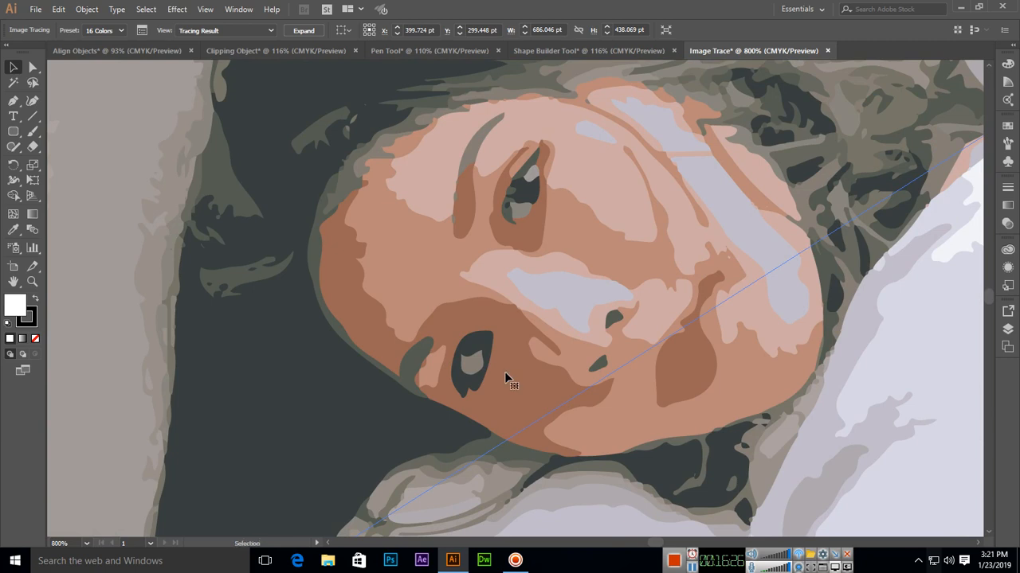
key("ctrl+0")
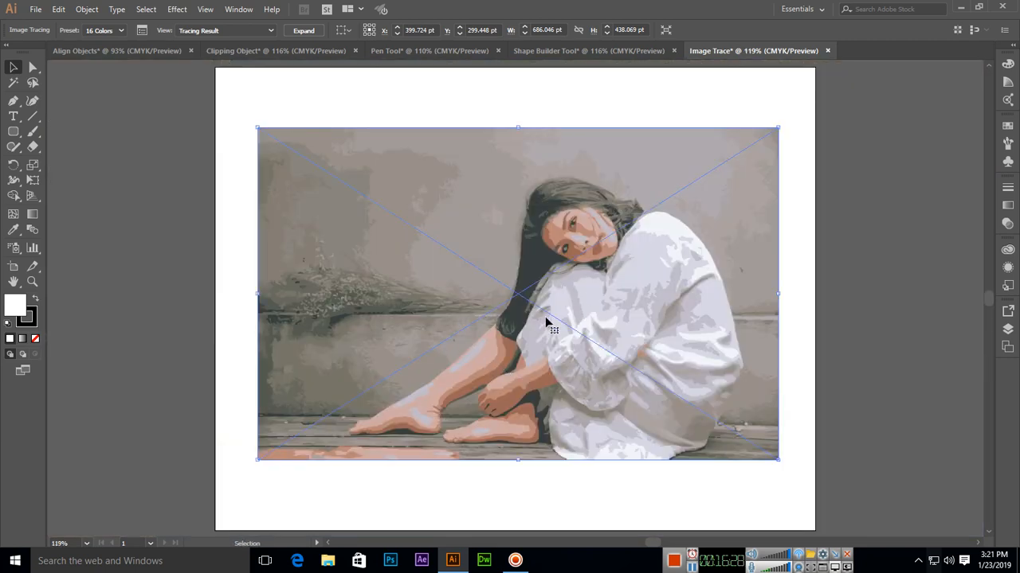
- Expand the traced image with Object and Fill enabled, check its vector paths and deselect it
left_click(87, 10)
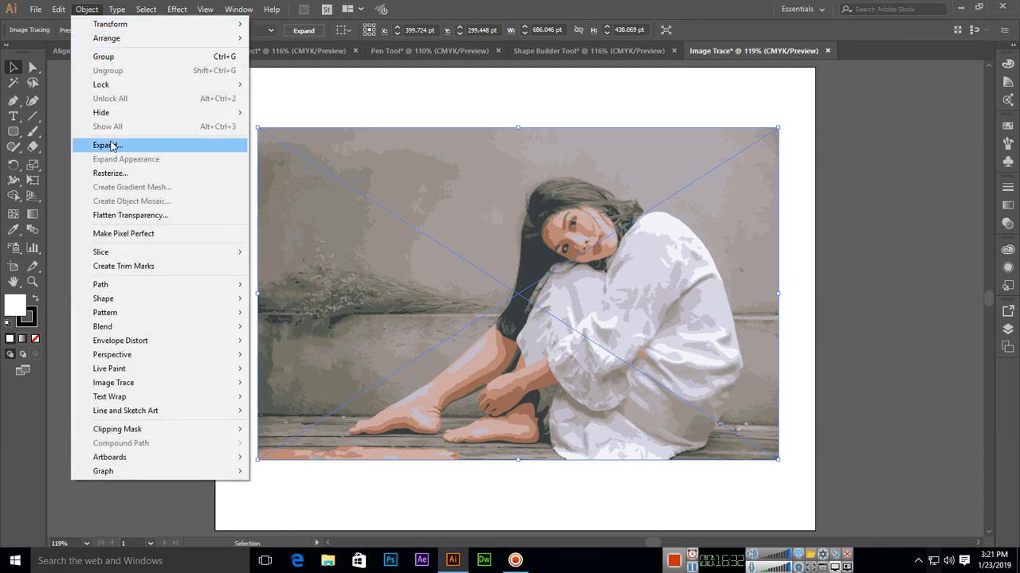
left_click(112, 147)
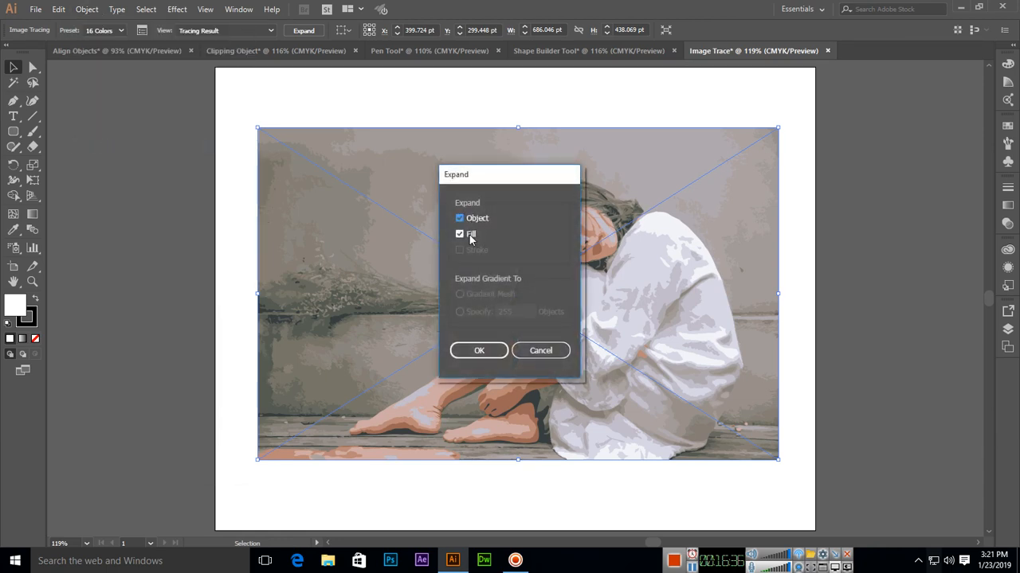
left_click(479, 350)
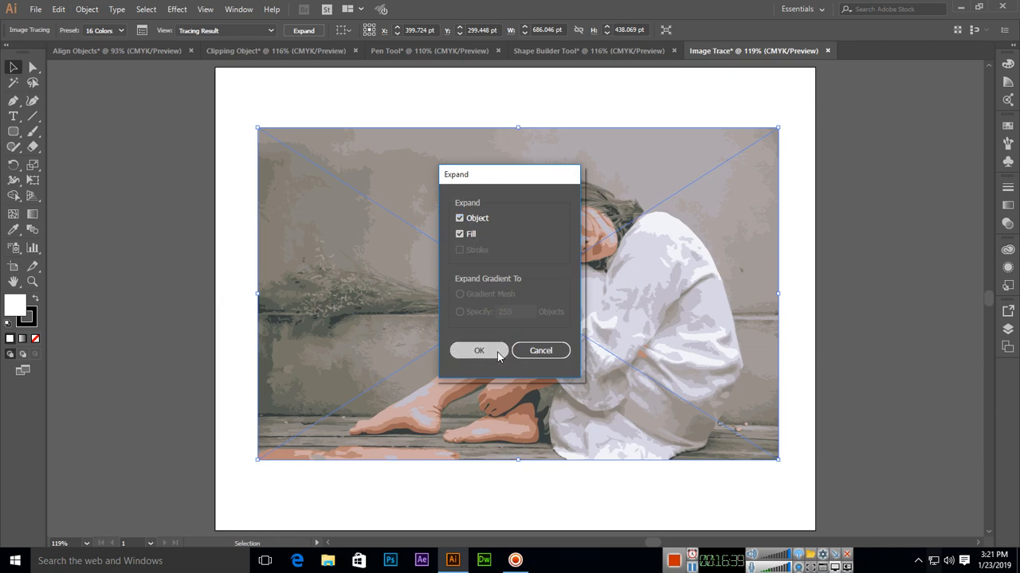
left_click(153, 172)
left_click(362, 206)
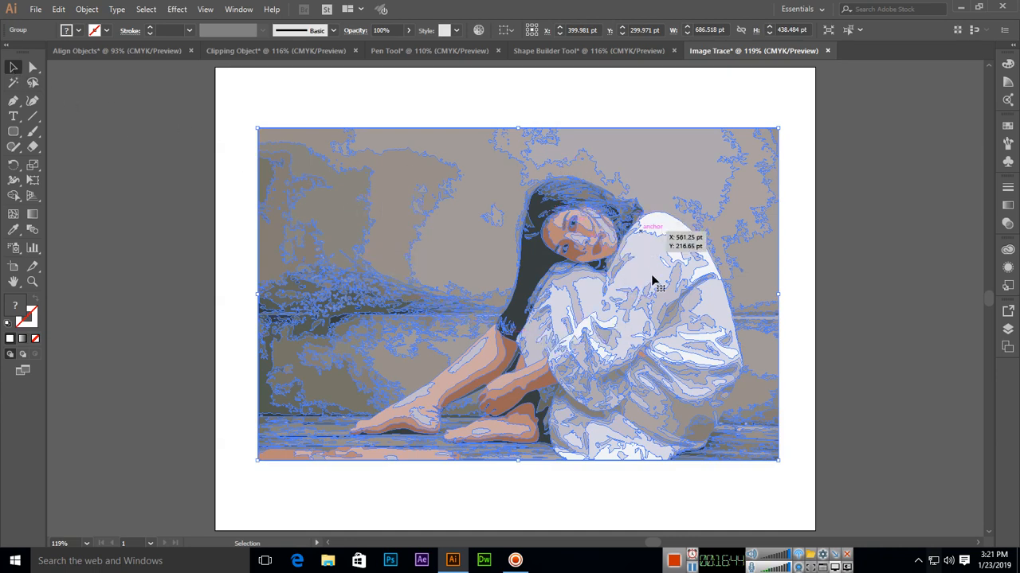
left_click(132, 132)
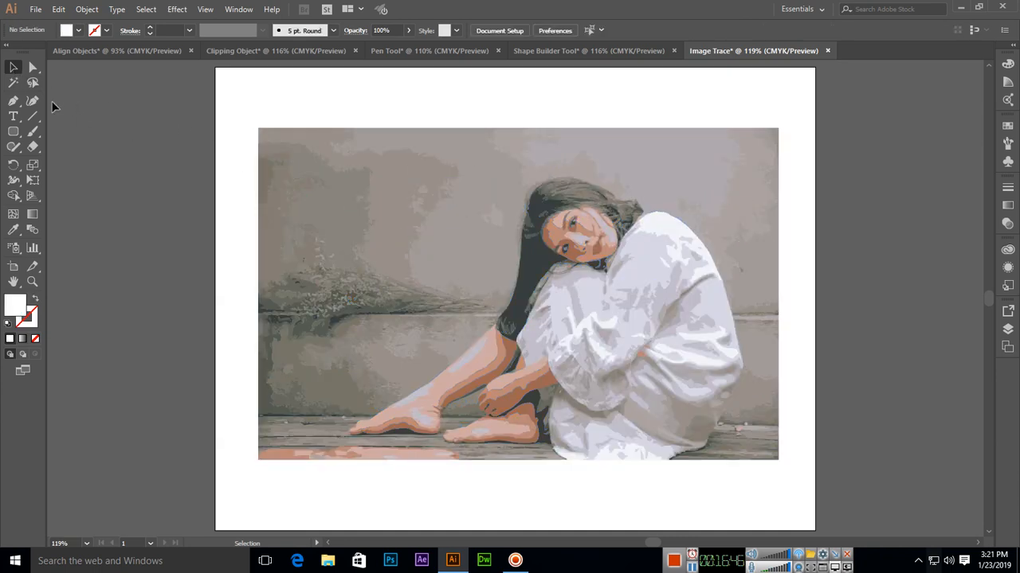
- Use Direct Selection to delete the wall and dried-plant shapes in the upper-left background beside the woman
left_click(32, 81)
left_click(32, 67)
left_click(295, 136)
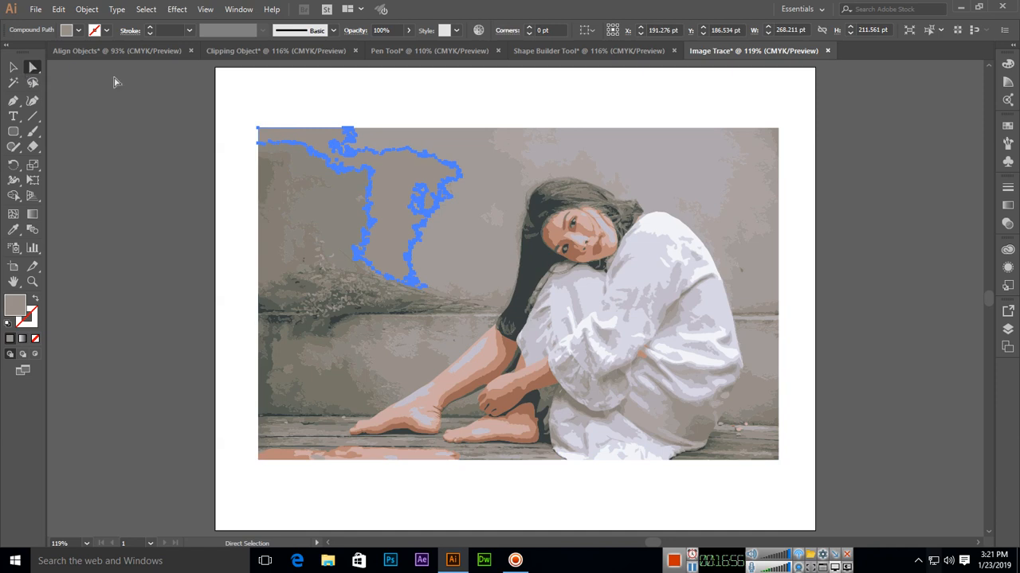
left_click(255, 197)
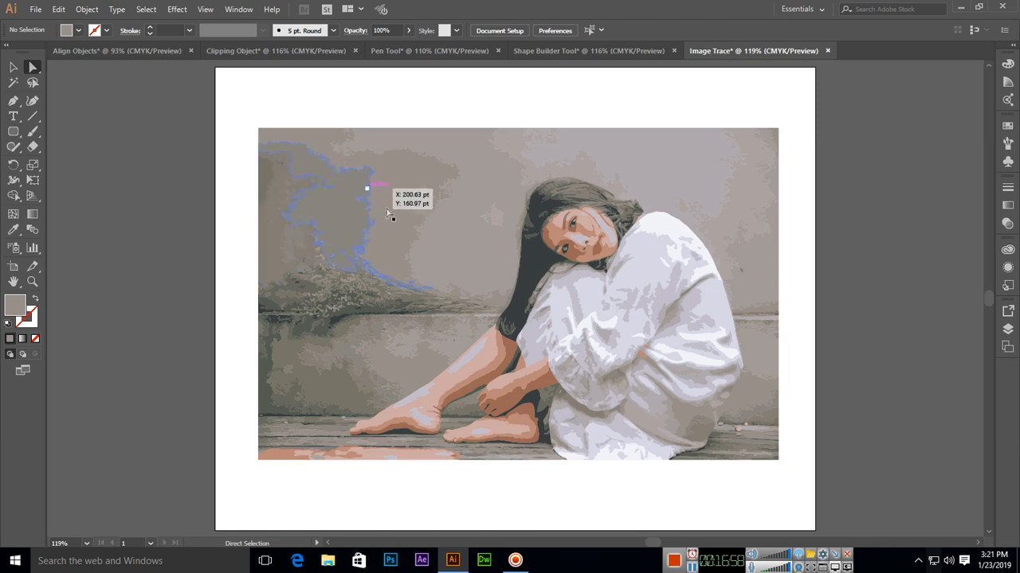
left_click(337, 213)
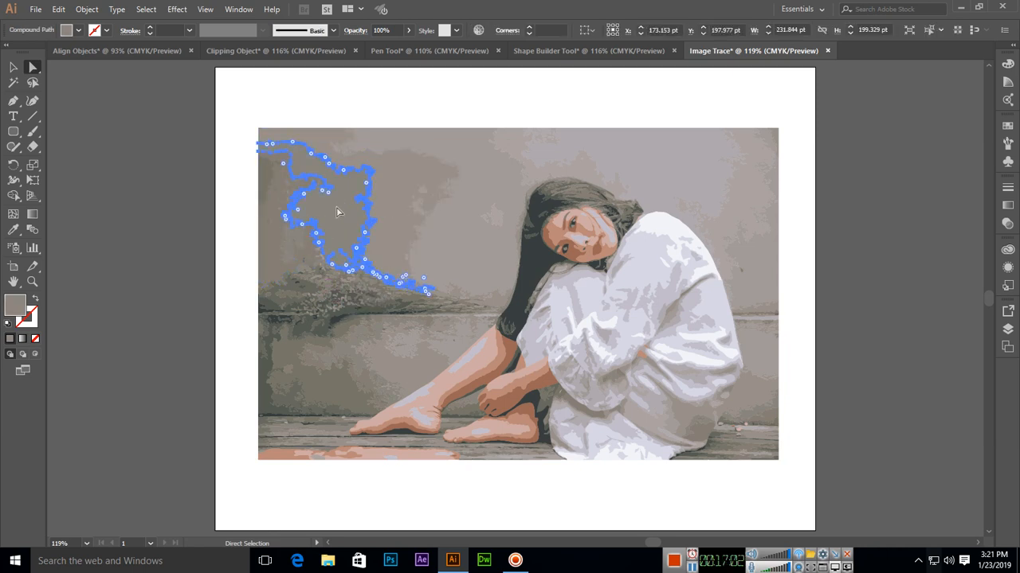
left_click_drag(337, 211, 317, 143)
mouse_move(236, 128)
left_mouse_down()
mouse_move(295, 195)
mouse_move(451, 331)
left_mouse_up()
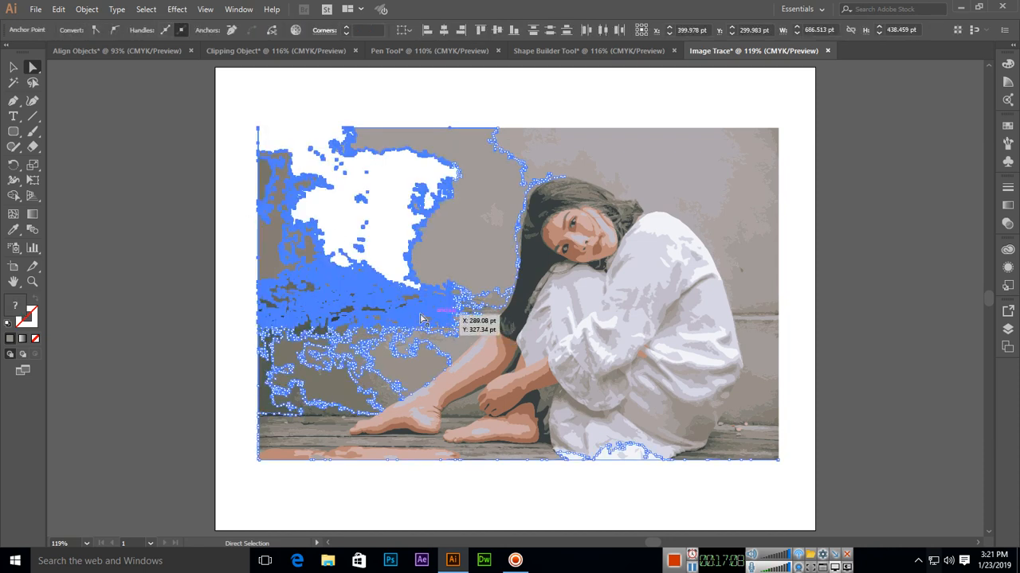
key("Delete")
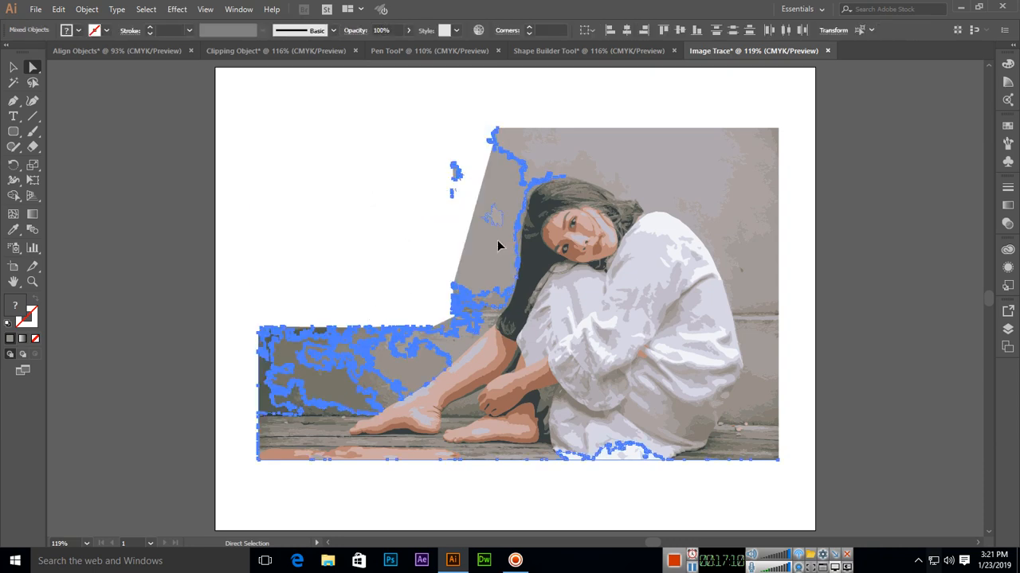
key("Delete")
- Delete the lower wall shapes to the left of the woman's legs
left_click_drag(244, 311, 316, 424)
key("Delete")
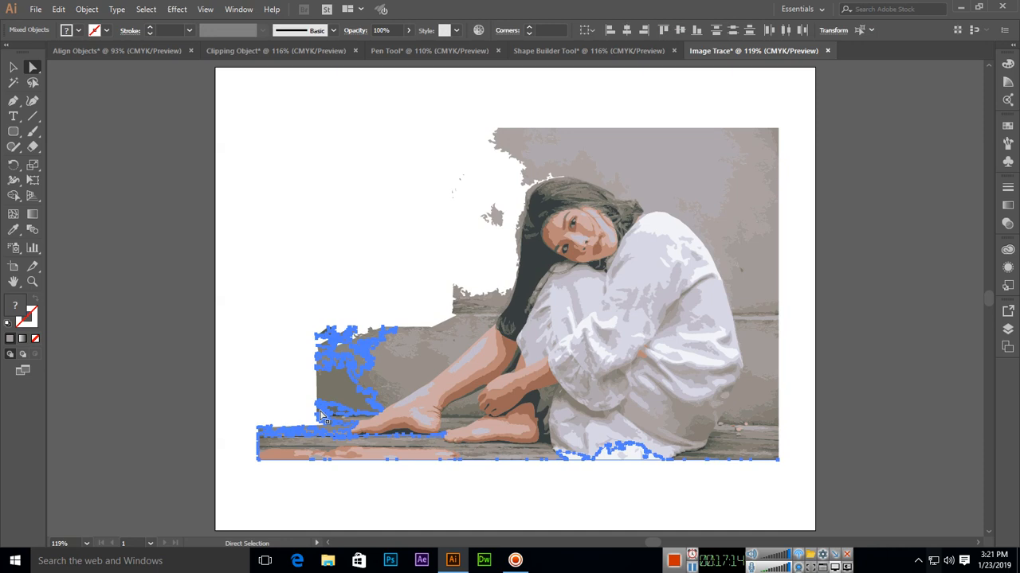
left_click(415, 369)
key("Delete")
left_click_drag(304, 317, 369, 387)
key("Delete")
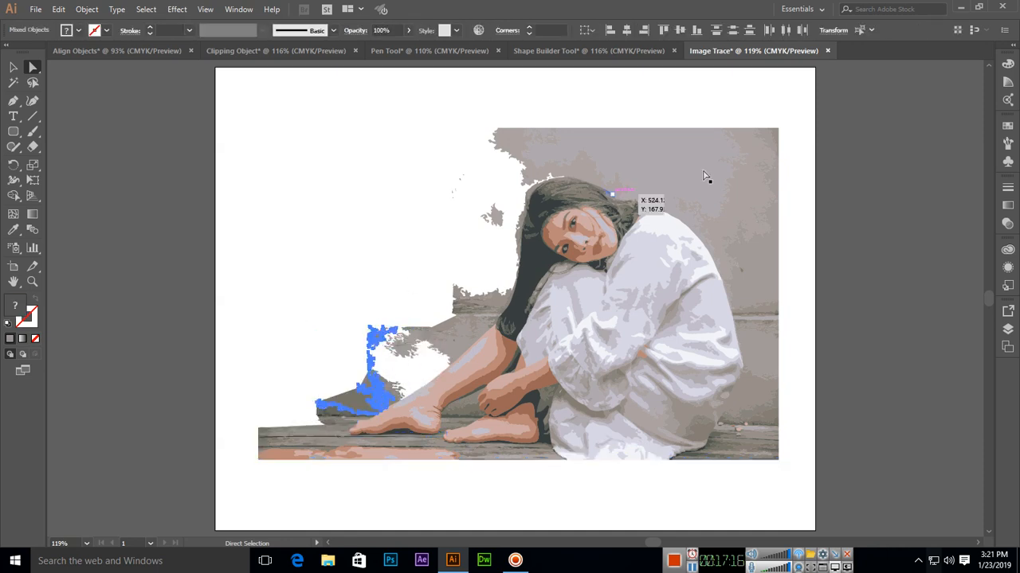
- Delete the wall shapes above the woman's head and to the right of her shoulder
mouse_move(548, 105)
left_mouse_down()
mouse_move(640, 127)
mouse_move(746, 177)
mouse_move(728, 235)
left_mouse_up()
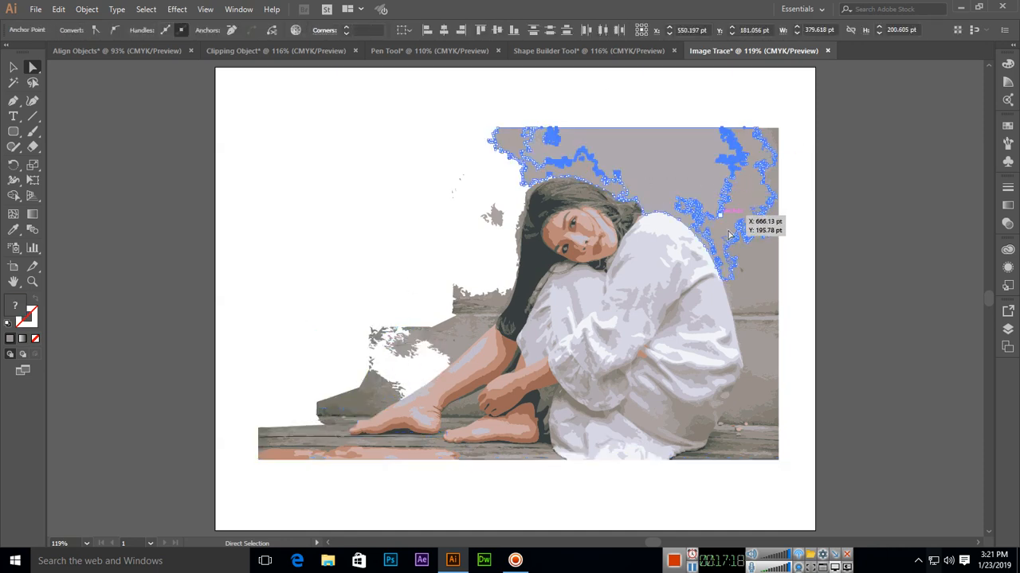
key("Delete")
mouse_move(771, 519)
left_mouse_down()
mouse_move(736, 184)
mouse_move(766, 228)
left_mouse_up()
key("Delete")
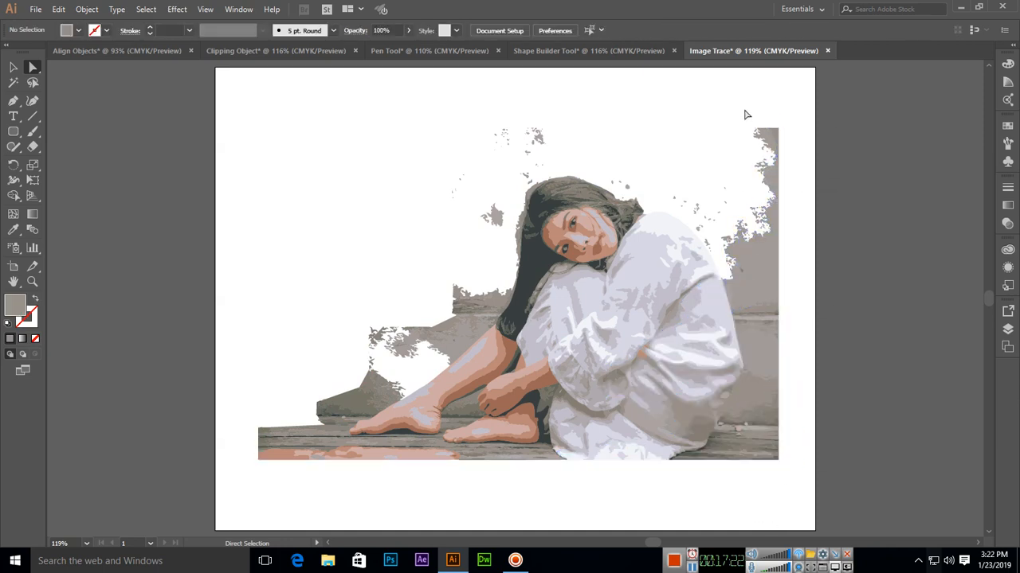
left_click_drag(761, 135, 817, 275)
key("Delete")
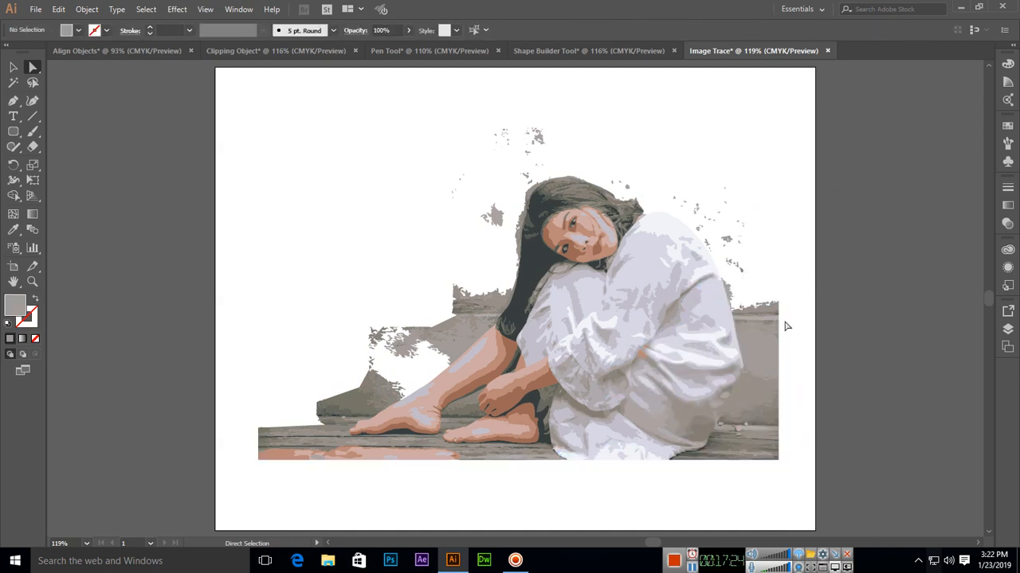
- Delete the remaining wall pieces between the hair and the feet, including the dark patch behind the foot
left_click_drag(776, 495, 760, 312)
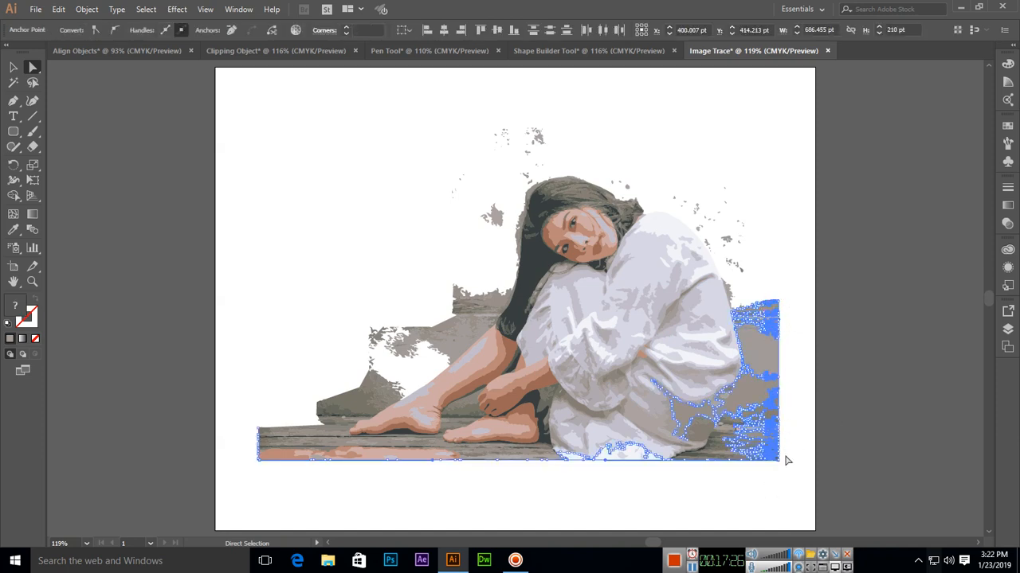
left_click(742, 504)
left_click_drag(381, 283, 478, 338)
key("Delete")
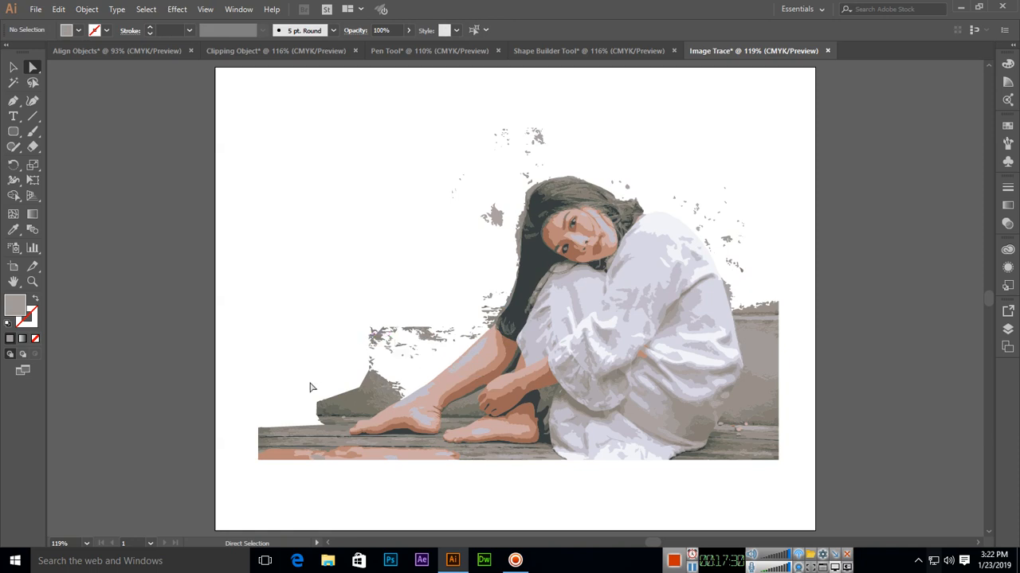
left_click_drag(320, 369, 411, 416)
key("Delete")
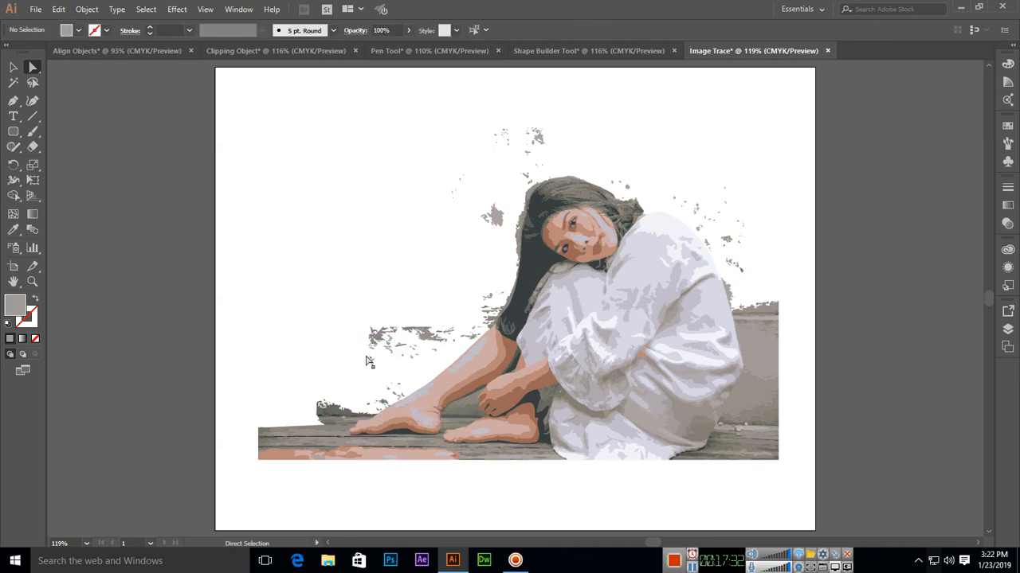
left_click_drag(341, 313, 451, 371)
key("Delete")
key("Delete")
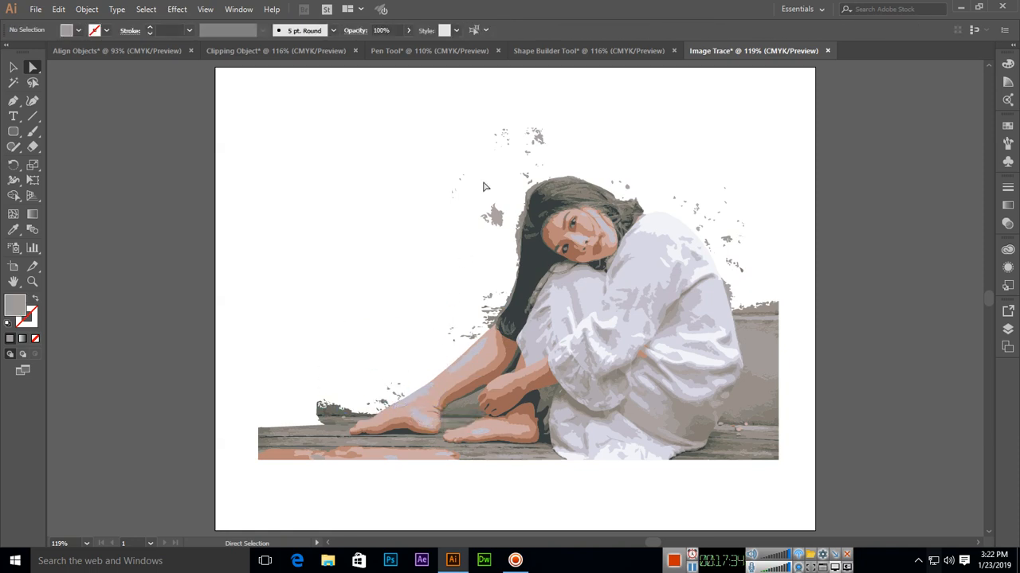
- Delete the stray wall fragments above and to the left of the woman's hair
left_click_drag(468, 114, 563, 164)
key("Delete")
left_click_drag(425, 155, 518, 259)
key("Delete")
- Delete small plank shapes at the left and right ends of the wooden floor
left_click_drag(258, 407, 315, 476)
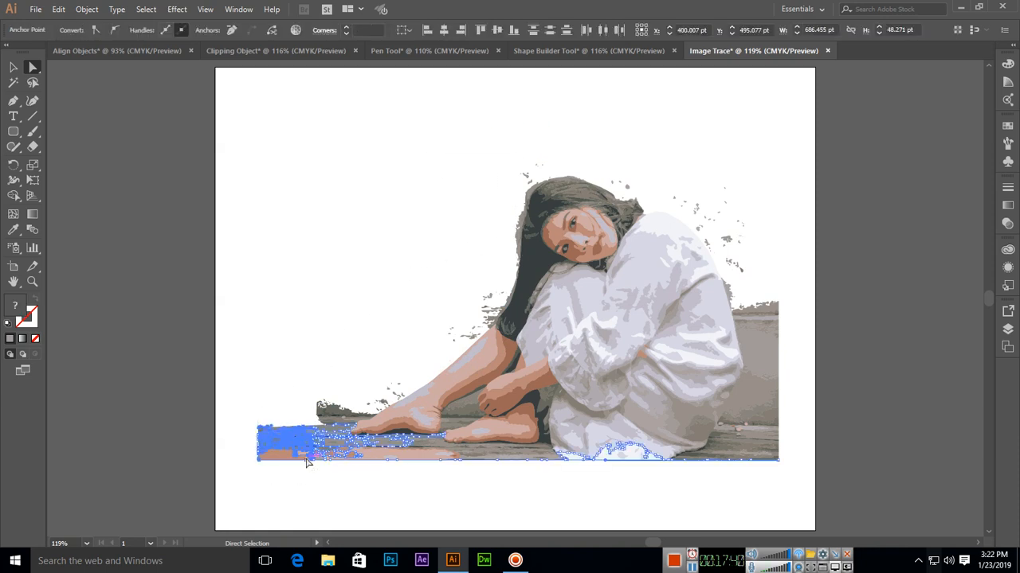
left_click(459, 491)
left_click(312, 443)
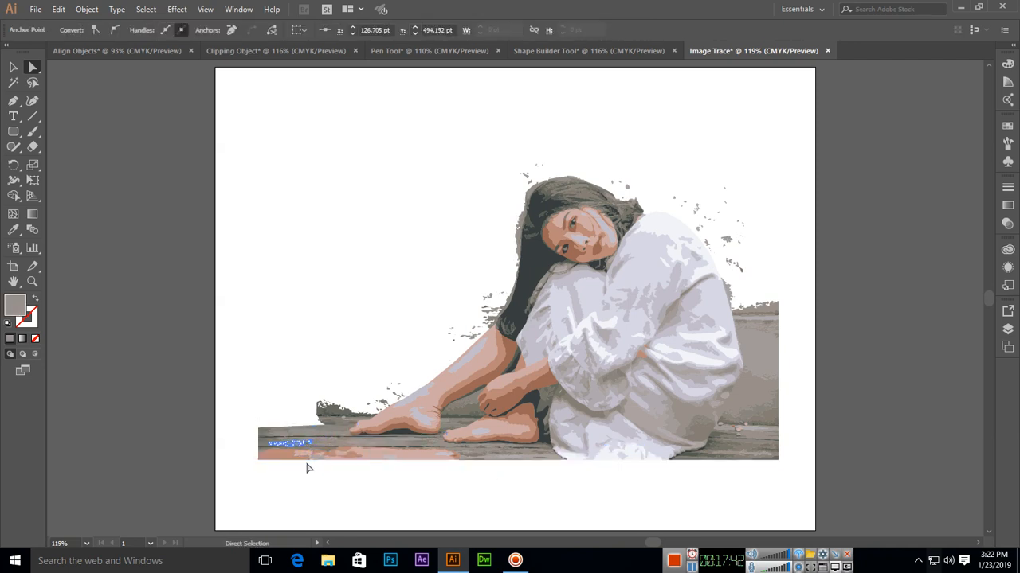
key("Delete")
left_click_drag(258, 404, 291, 475)
left_click(628, 505)
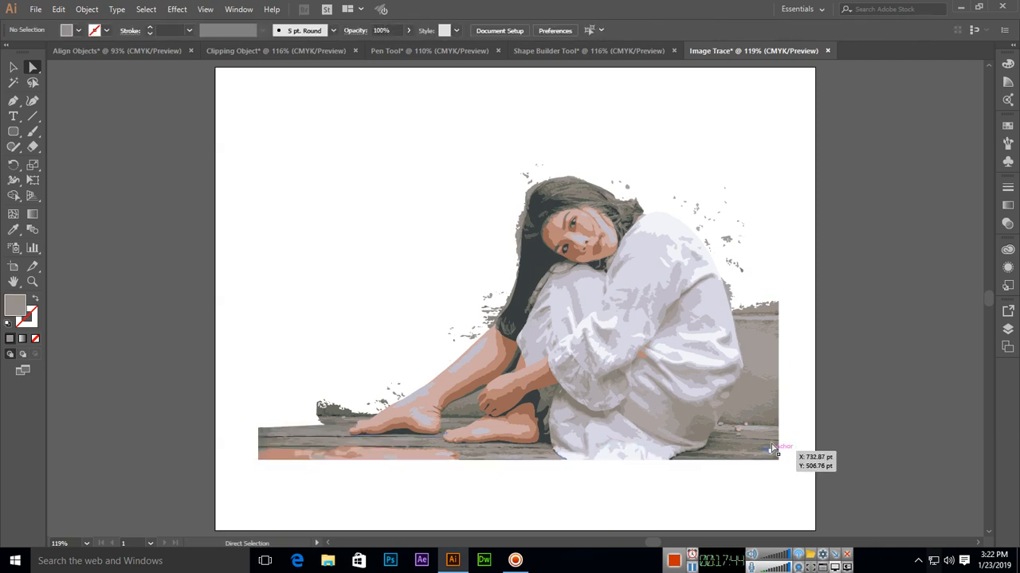
left_click(729, 443)
key("Delete")
left_click_drag(761, 483, 759, 402)
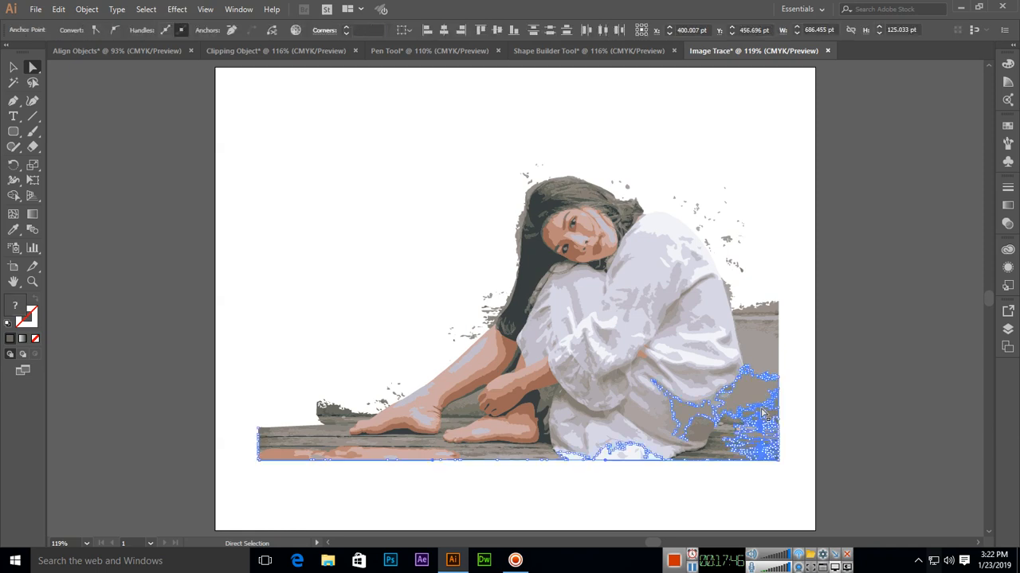
key("Delete")
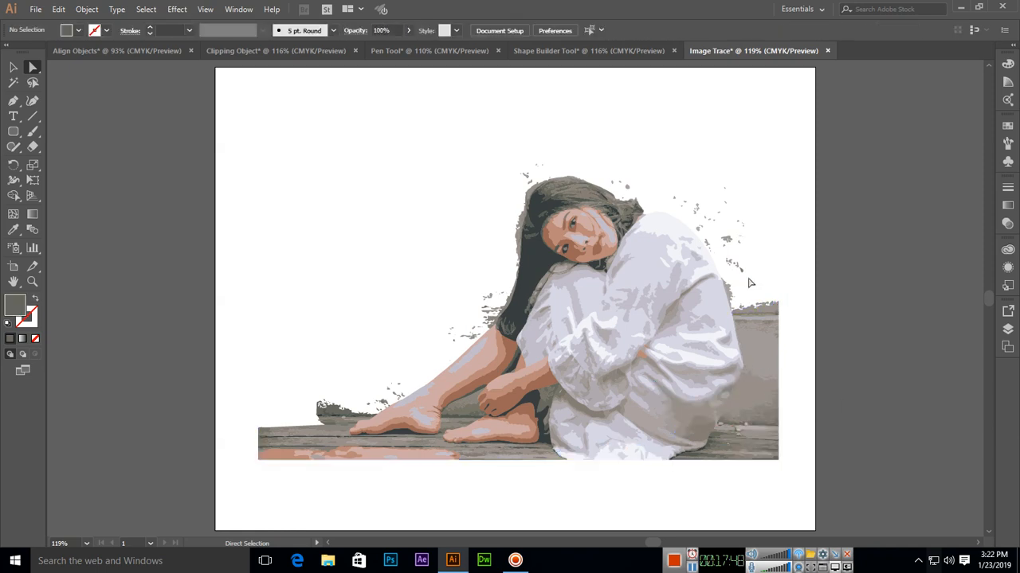
- Delete the wall section to the right of the woman's back, above the lower ledge
left_click_drag(748, 279, 769, 344)
key("Delete")
key("Delete")
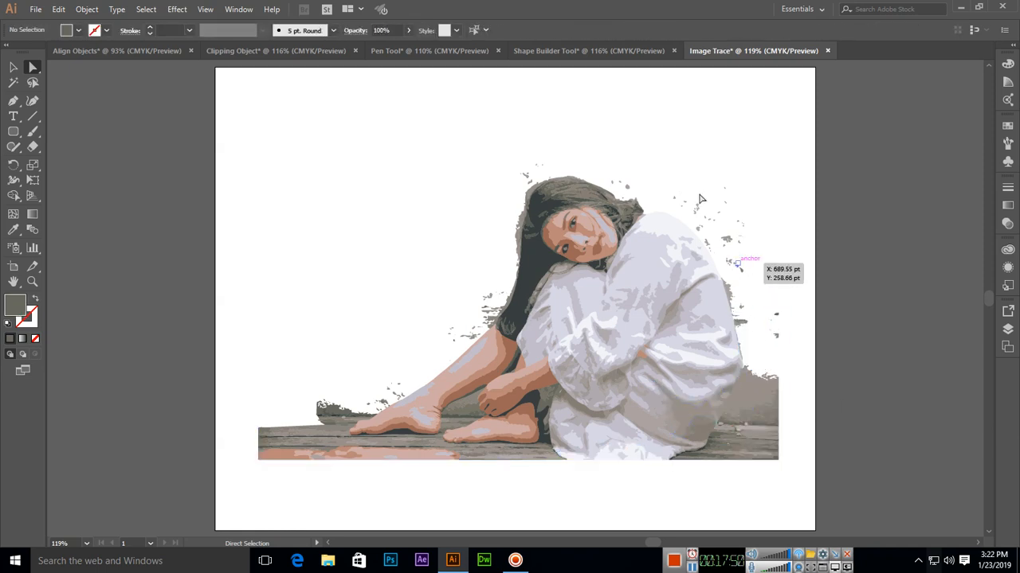
- Delete the wooden floor shapes to the left of and below the woman's front foot
left_click_drag(306, 400, 351, 455)
key("Delete")
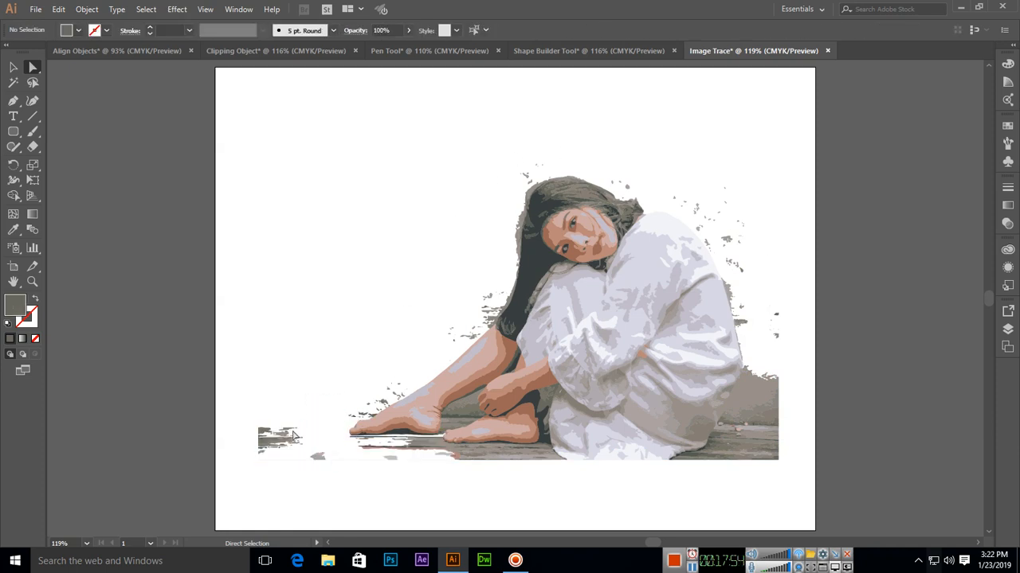
left_click_drag(247, 411, 337, 486)
key("Delete")
left_click_drag(309, 445, 399, 473)
key("Delete")
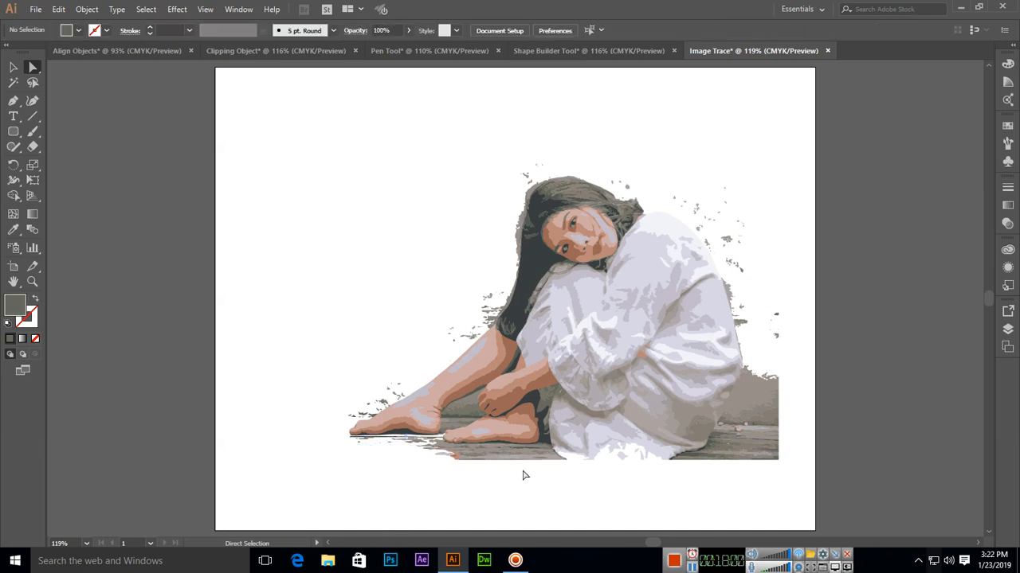
- Delete the small wall fragments to the left of the woman's lower hair, above the knee
key("ctrl+plus")
key("ctrl+plus")
left_click_drag(365, 256, 498, 339)
left_click(414, 261)
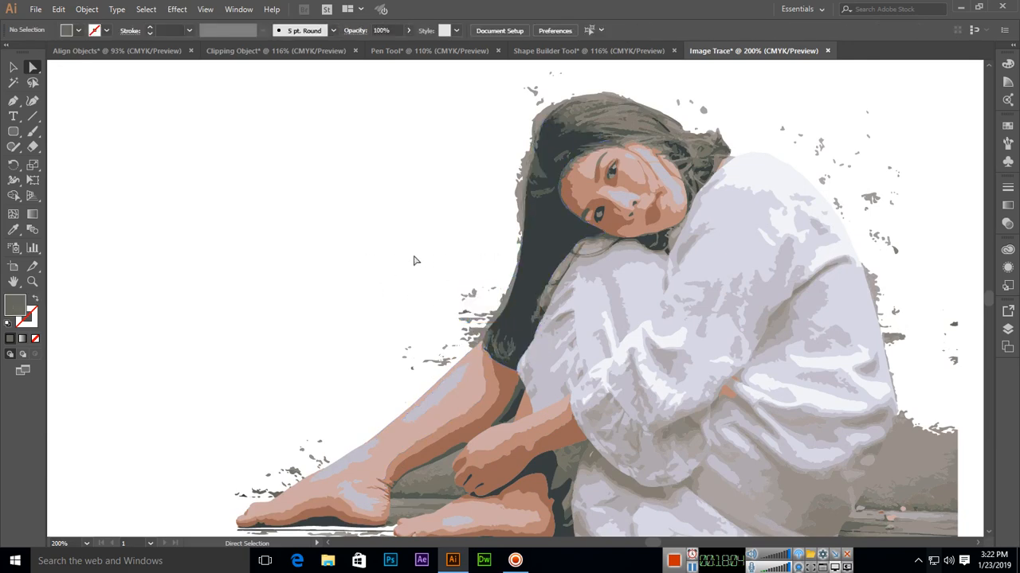
key("ctrl+plus")
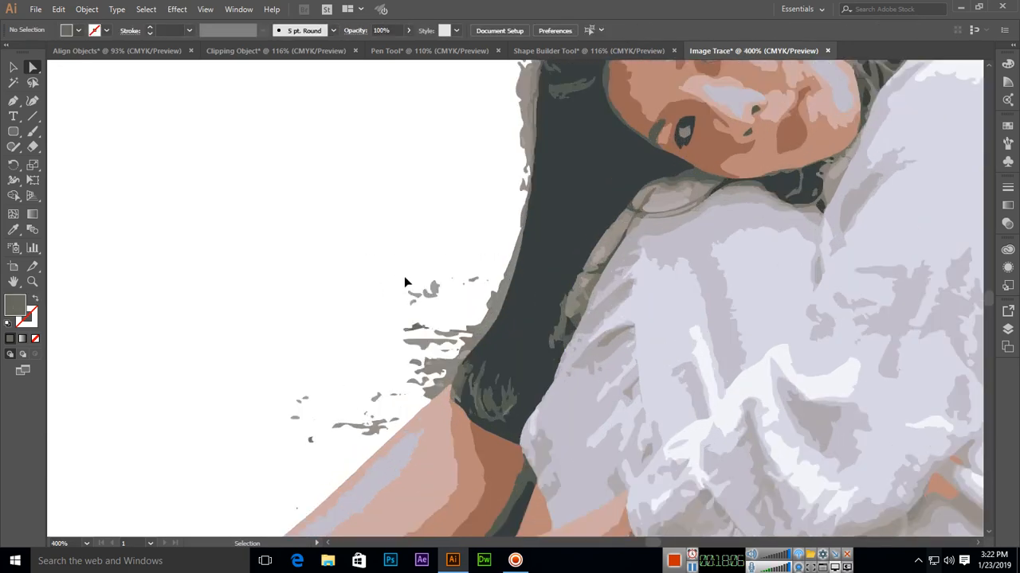
key("a")
left_click_drag(379, 263, 446, 339)
key("Delete")
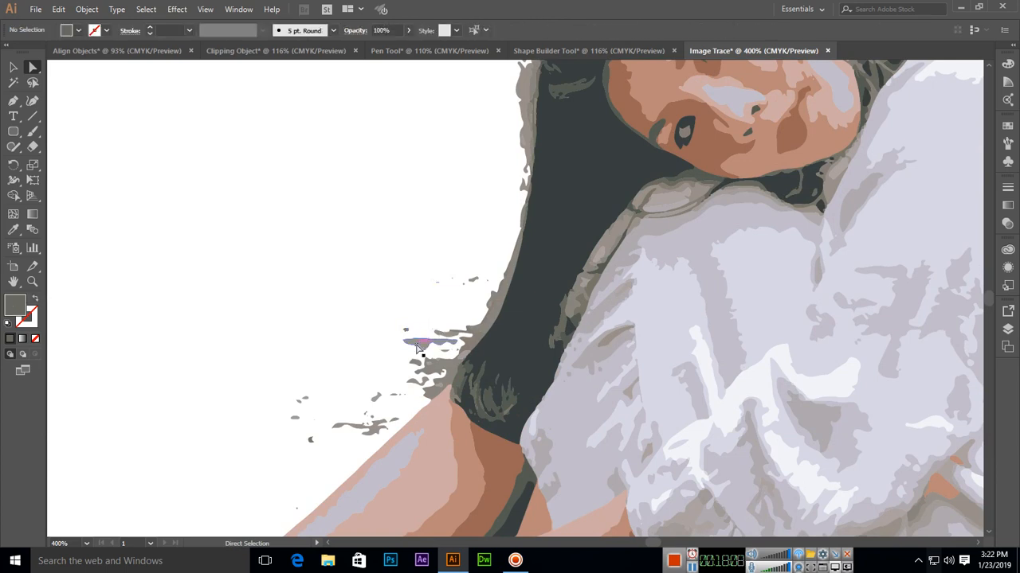
- Delete the horizontal wall strips between the lower end of the hair and the woman's knee
left_click(421, 342)
key("Delete")
left_click(434, 377)
key("Delete")
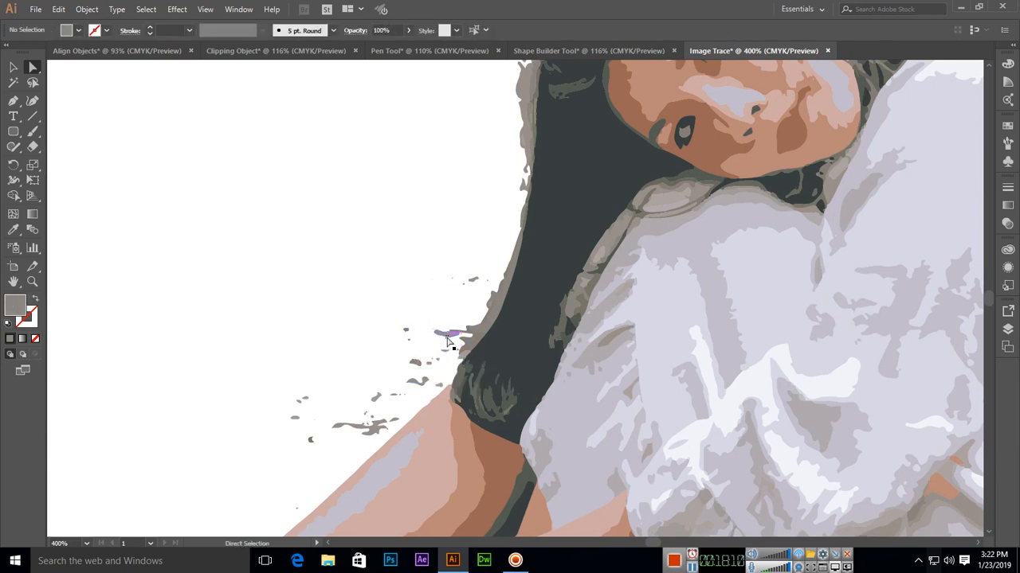
left_click(456, 348)
key("Delete")
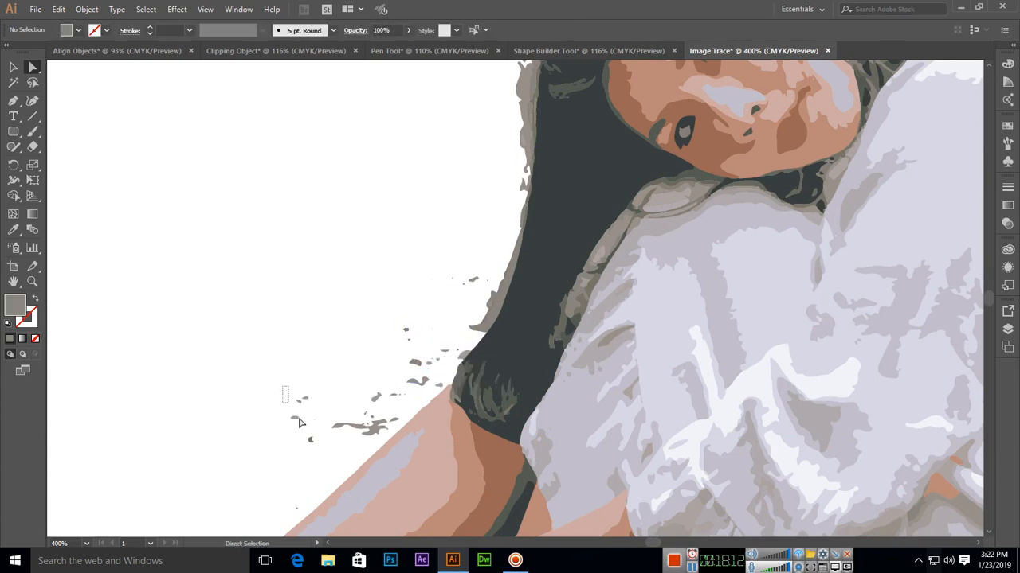
- Delete the scattered wall specks above the woman's shin, left of the knee
left_click_drag(284, 388, 346, 434)
key("Delete")
left_click_drag(267, 409, 339, 450)
key("Delete")
left_click_drag(348, 383, 405, 425)
key("Delete")
left_click_drag(352, 404, 381, 441)
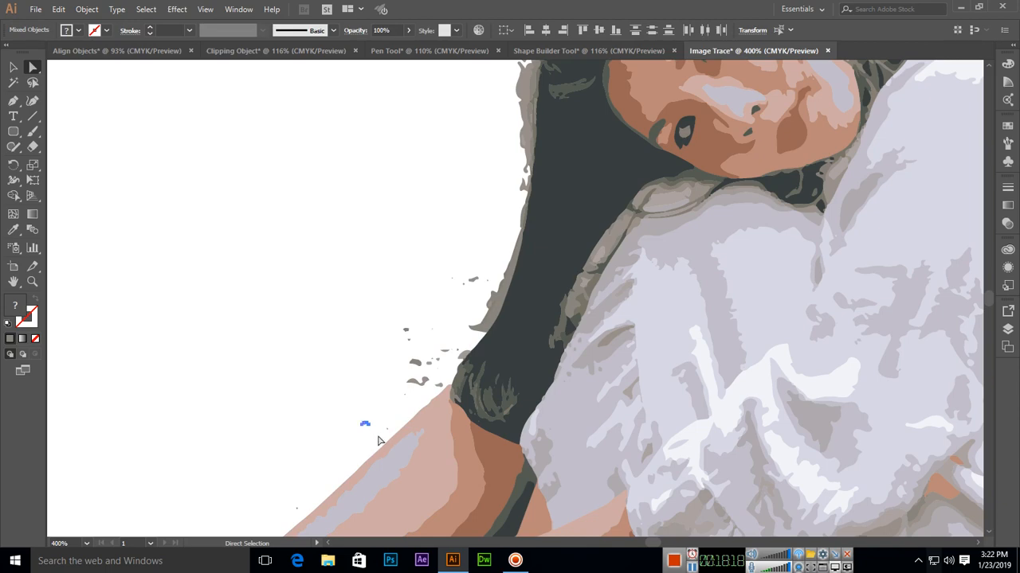
key("Delete")
- Delete the stray specks above the right side of the woman's hair
left_click_drag(785, 118, 591, 310)
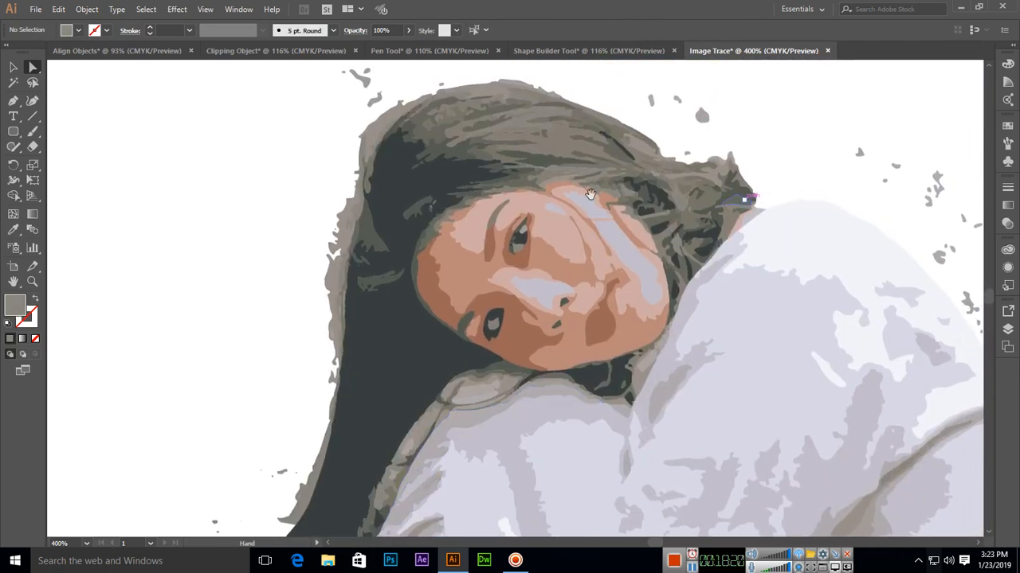
left_click_drag(701, 134, 621, 229)
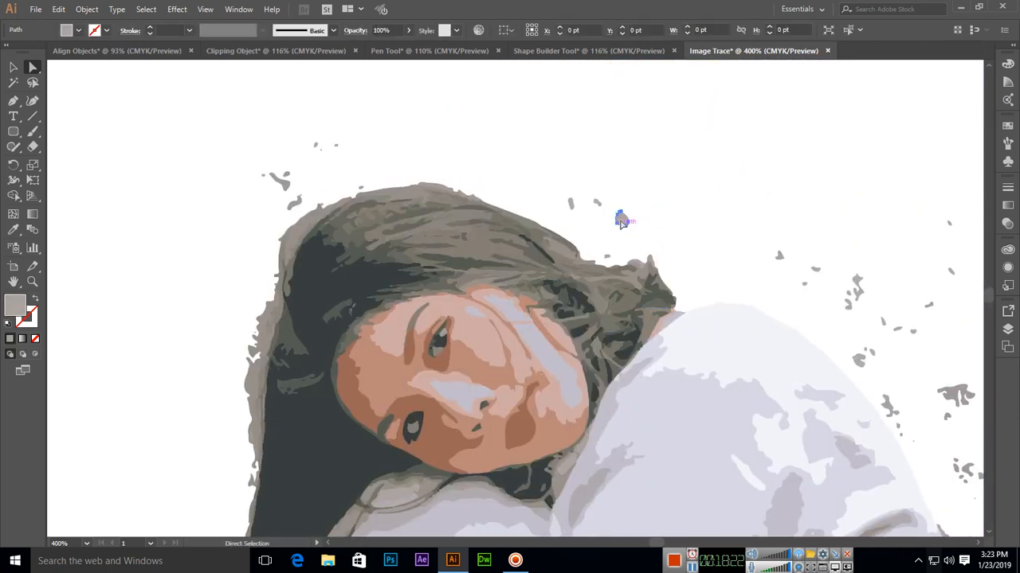
left_click_drag(589, 194, 633, 236)
key("Delete")
left_click_drag(556, 182, 591, 229)
key("Delete")
- Delete the stray specks above and to the left of the top of the woman's head
left_click_drag(237, 142, 307, 213)
key("Delete")
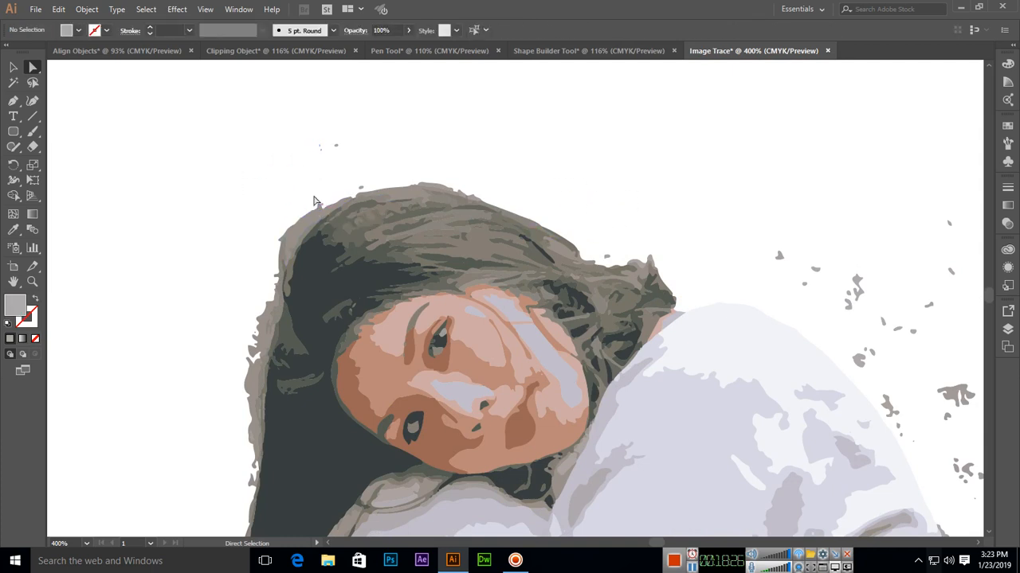
left_click_drag(315, 133, 344, 156)
key("Delete")
left_click_drag(666, 215, 393, 94)
key("ctrl+0")
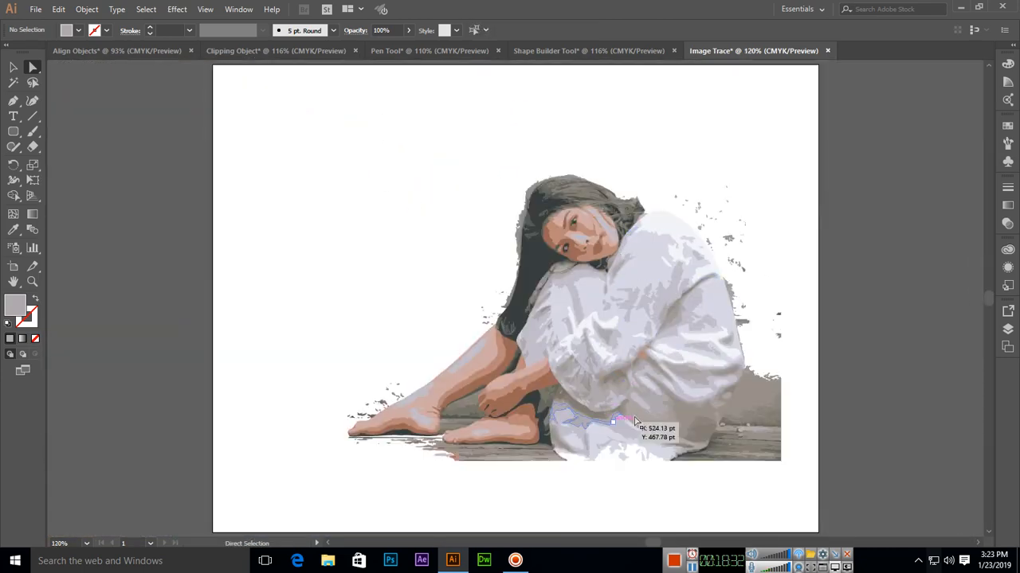
- Change the fill of the brown lip shape on the woman's face to red, leaving nothing selected
key("ctrl+equal")
key("ctrl+equal")
key("ctrl+equal")
key("ctrl+equal")
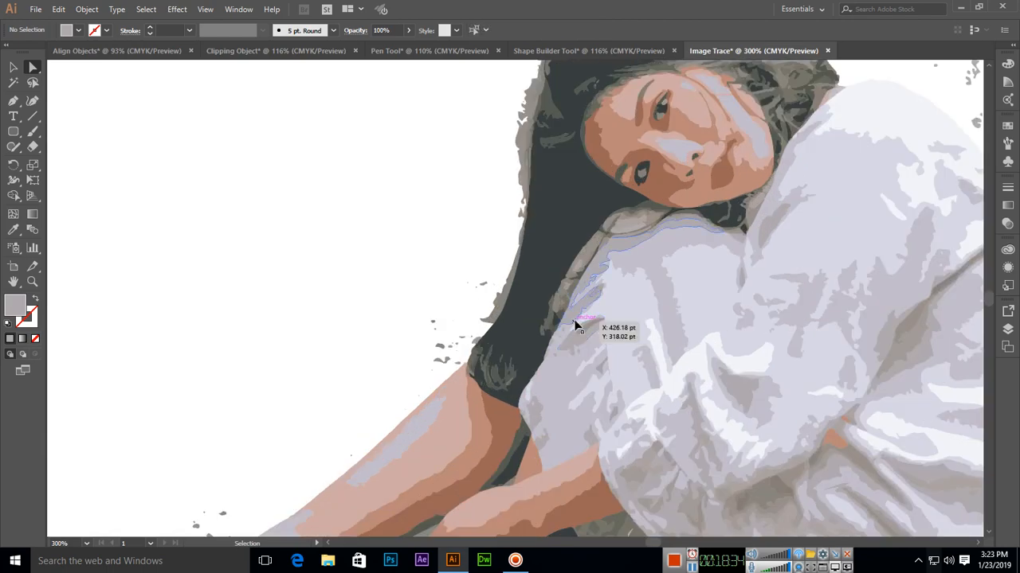
key("ctrl+equal")
key("ctrl+equal")
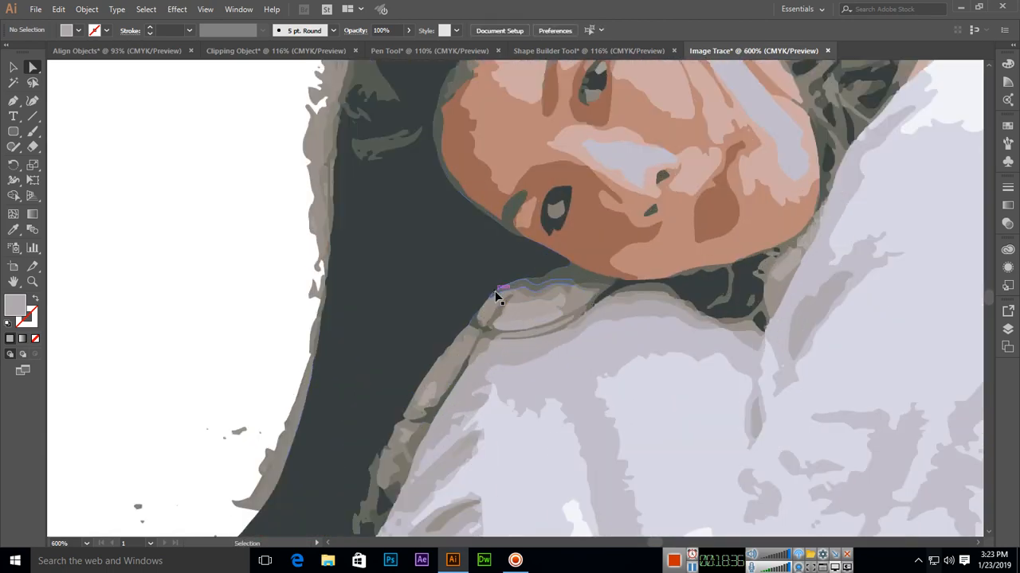
left_click_drag(561, 194, 440, 397)
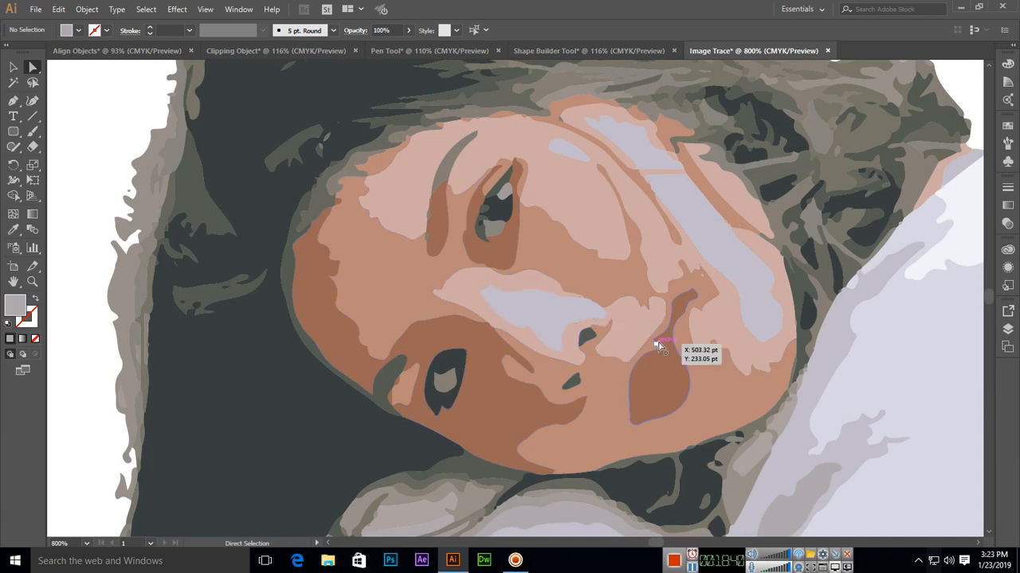
left_click(651, 386)
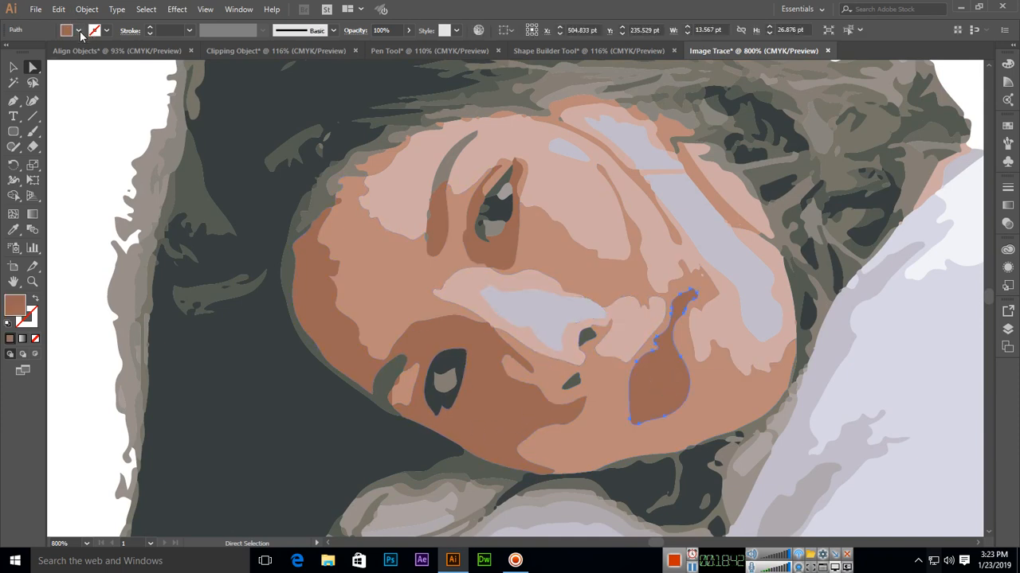
left_click(79, 30)
left_click(71, 54)
left_click(61, 53)
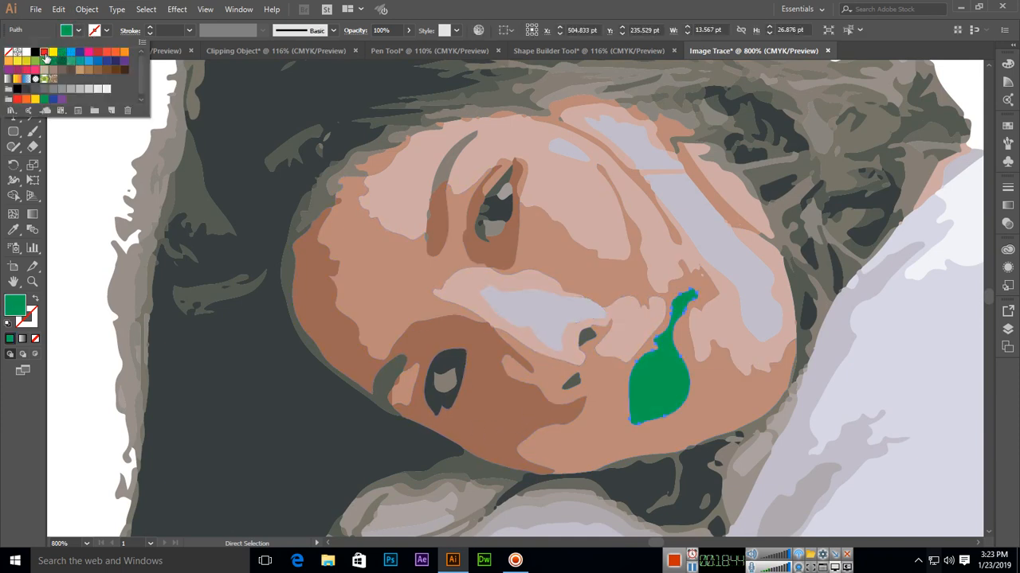
left_click(43, 52)
left_click(648, 5)
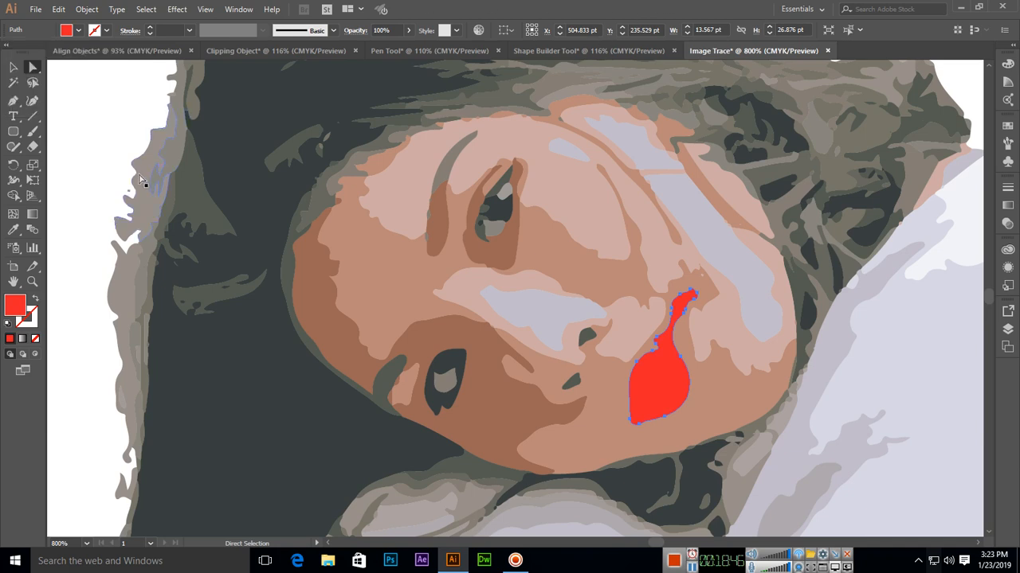
left_click(97, 154)
key("ctrl+0")
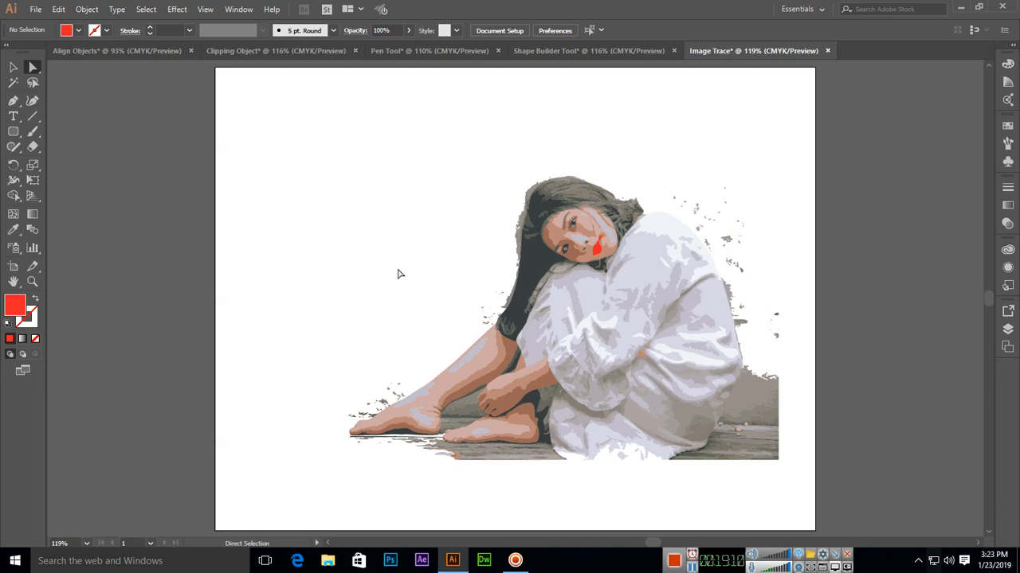
- Review the Align Objects, Clipping Object, Pen Tool and Shape Builder Tool documents, and return to Image Trace
left_click(116, 50)
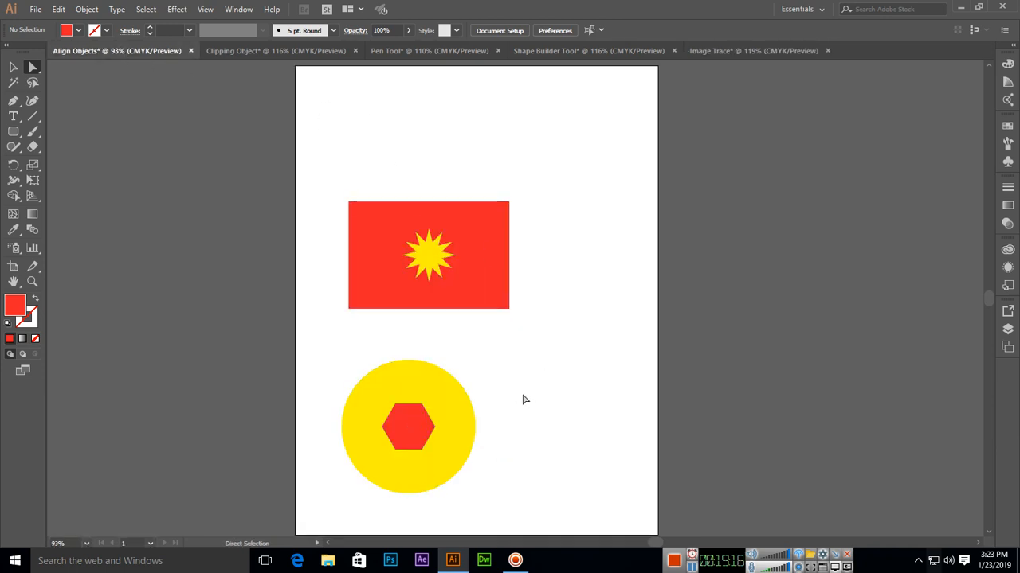
left_click(222, 54)
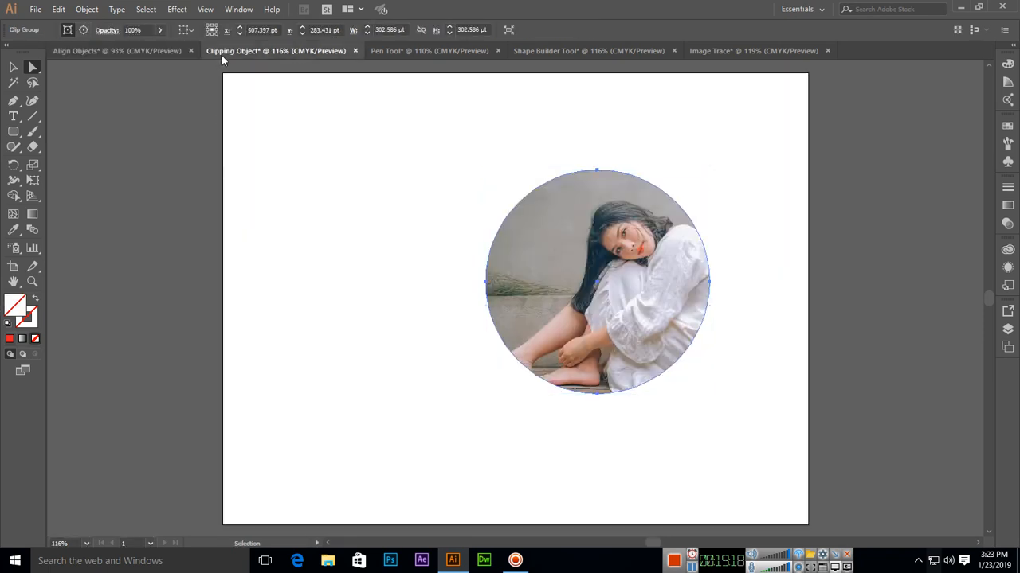
key("a")
left_click(403, 54)
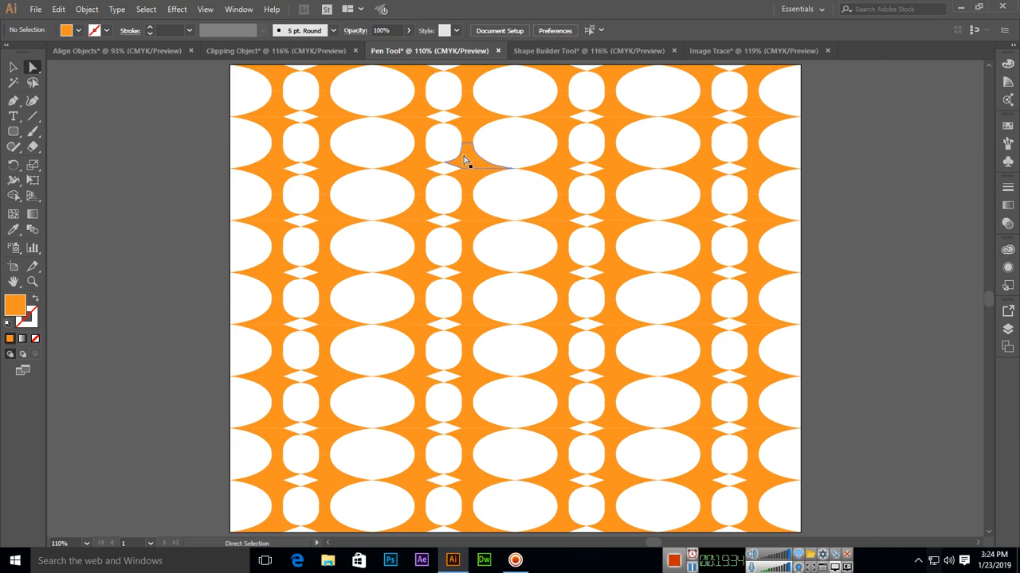
left_click(530, 52)
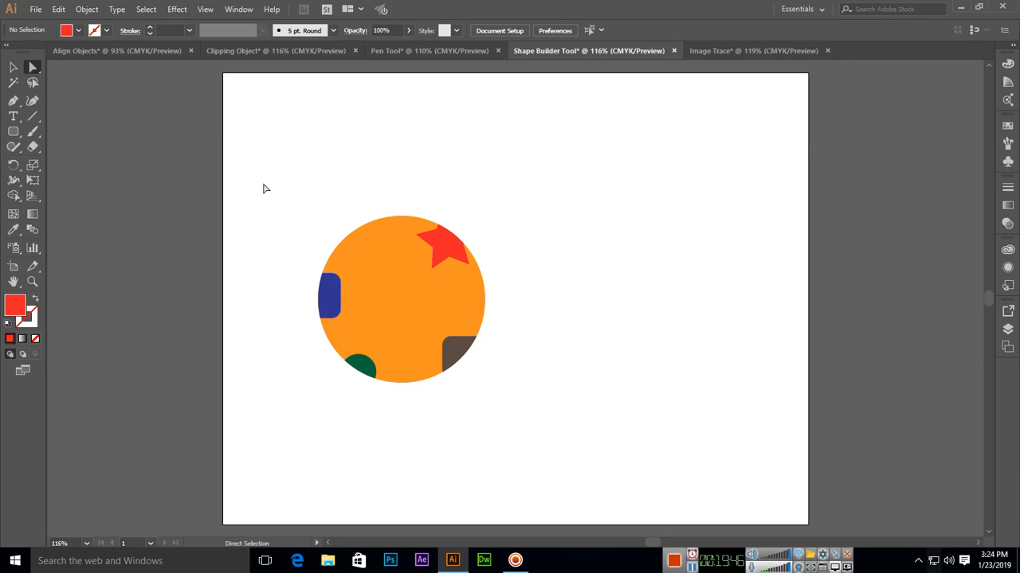
left_click(734, 51)
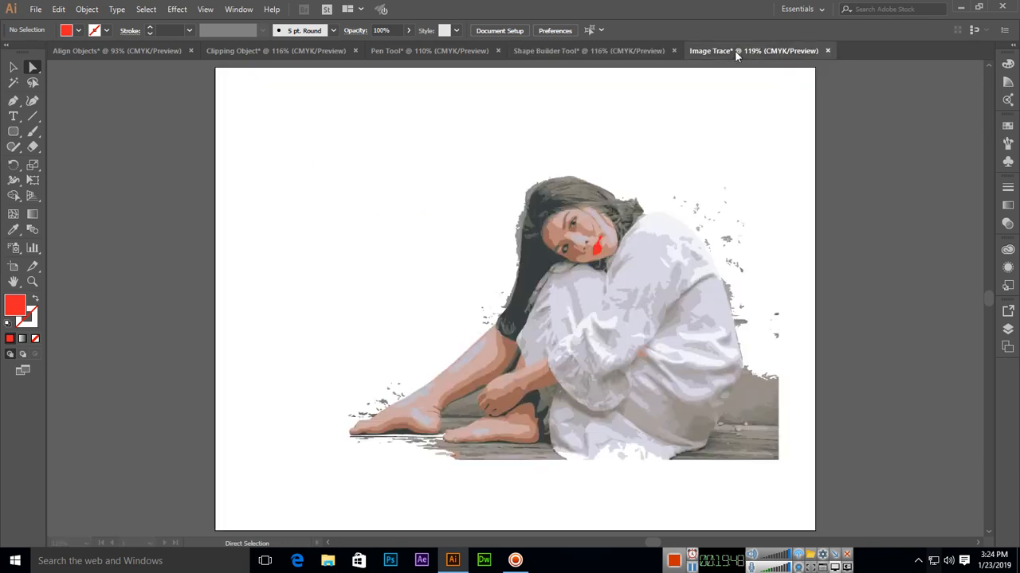